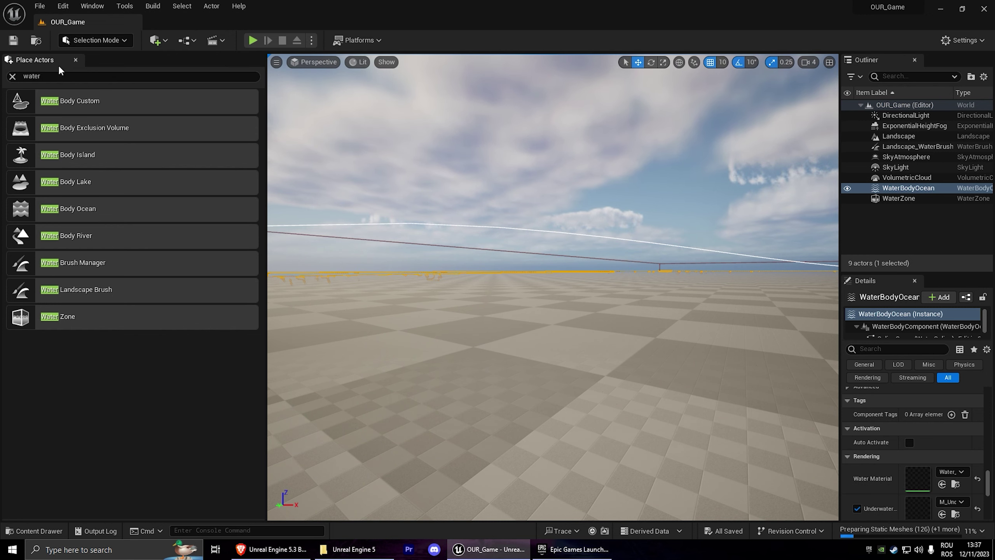
- Drag the Beach Cliff asset from Quixel Bridge into the level, then close Bridge
click(76, 59)
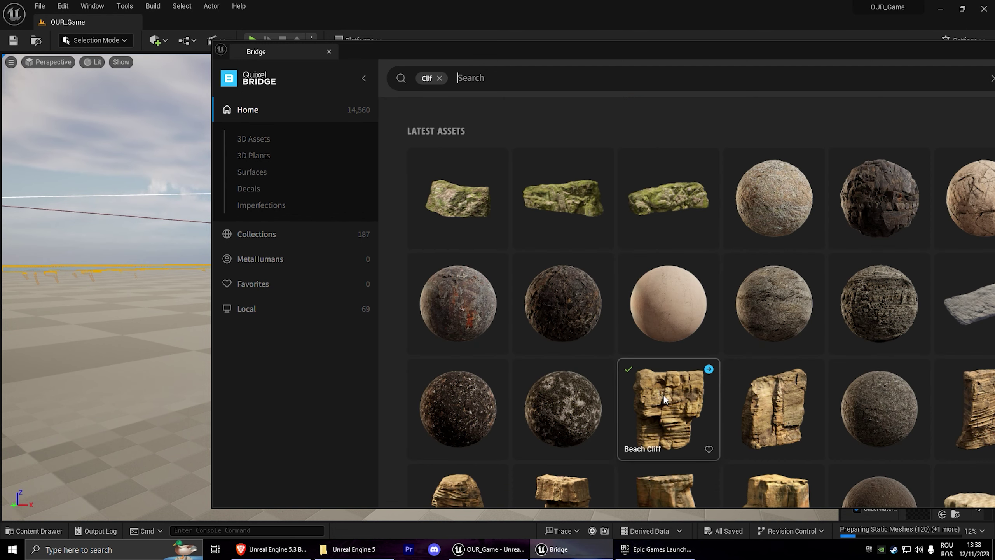
drag(668, 398, 151, 357)
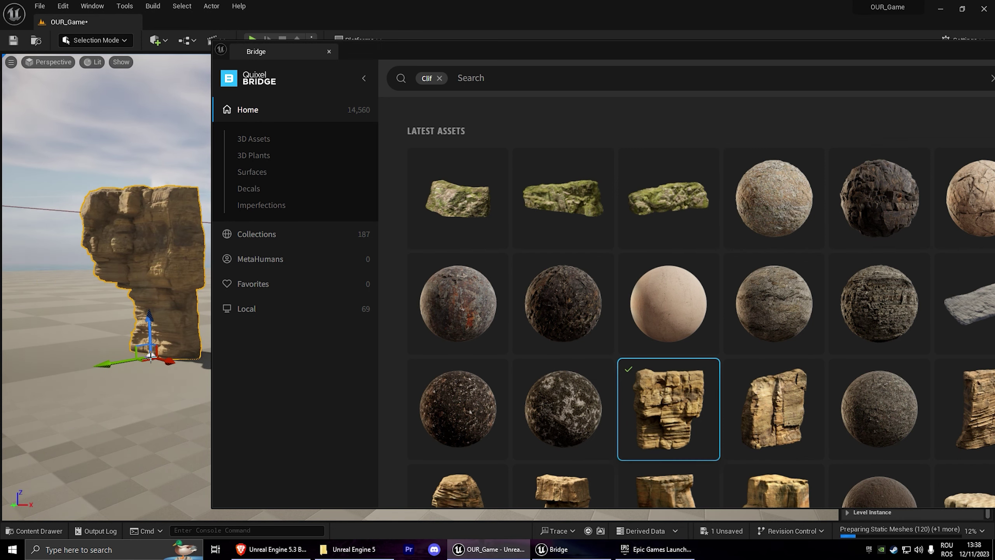
drag(894, 58, 782, 58)
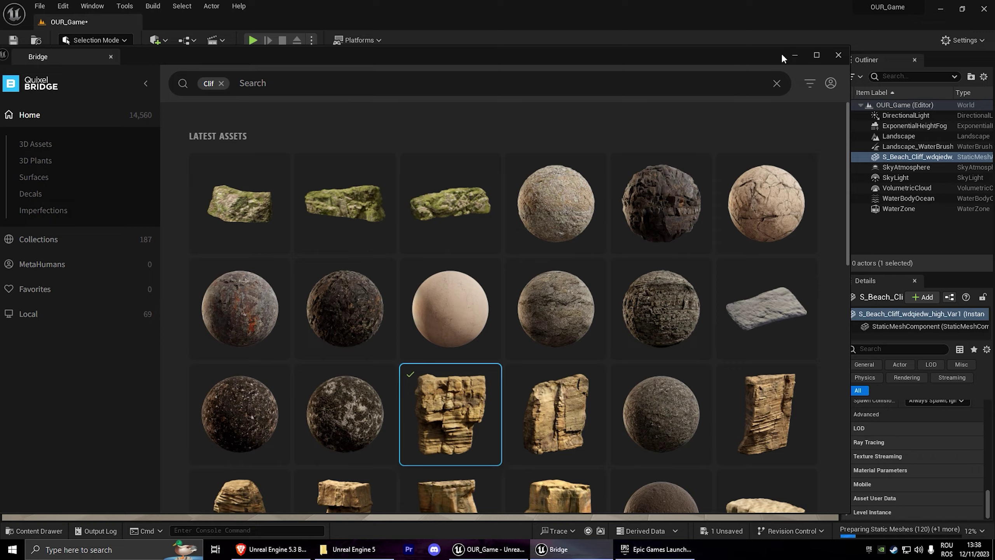
click(838, 56)
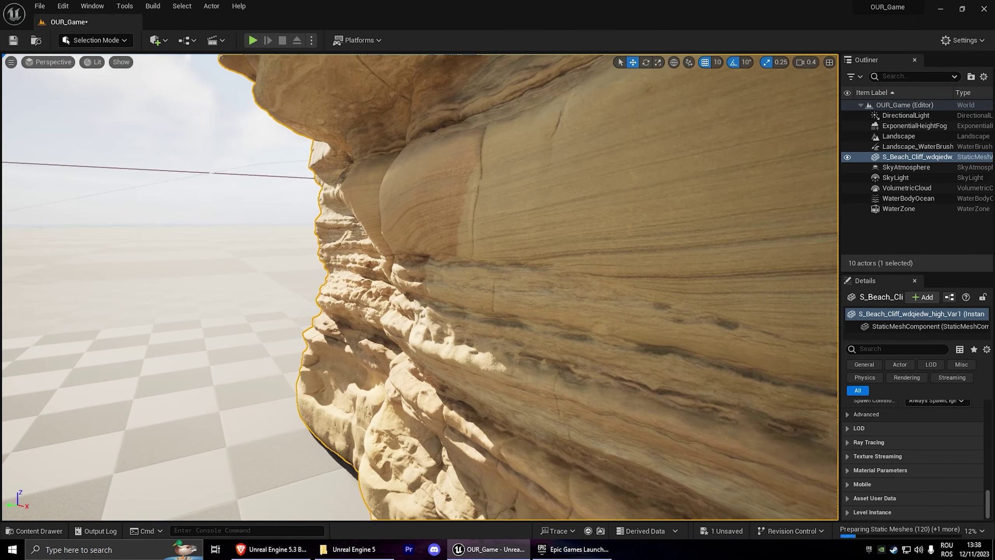
- Frame the new cliff and adjust its height so its base rests on the ground
key(f)
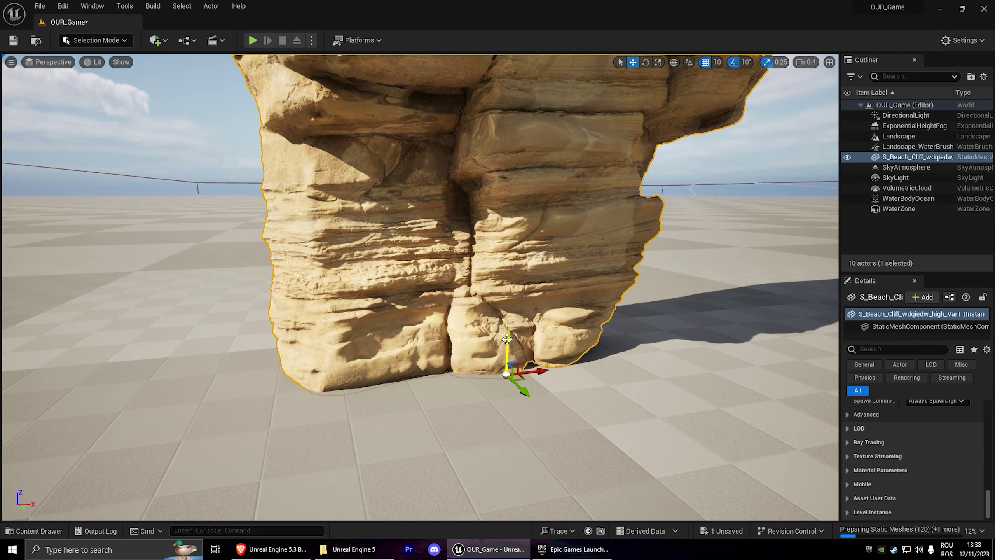
mouse_move(508, 339)
mouse_down()
mouse_move(508, 300)
mouse_move(631, 340)
mouse_up()
key(f)
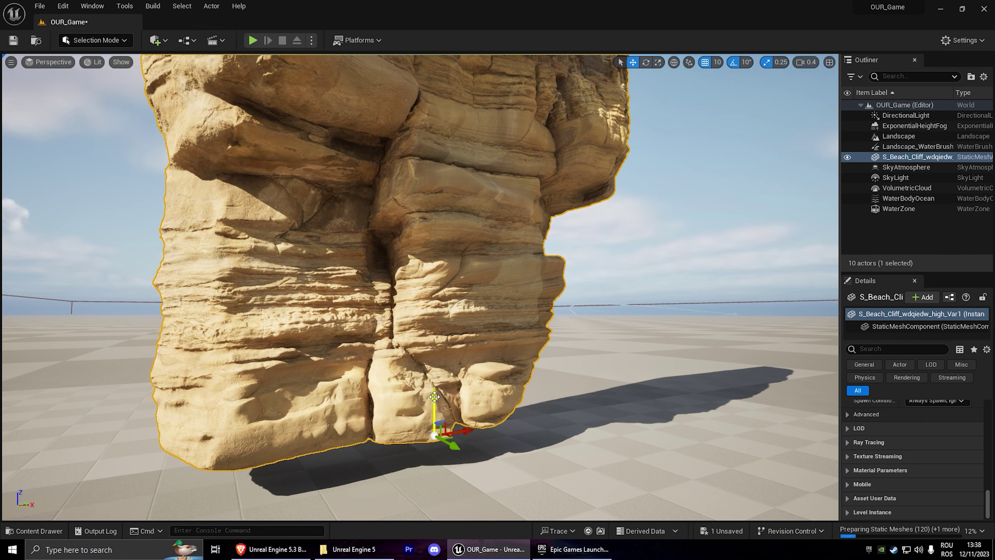
right_drag(434, 397, 427, 388)
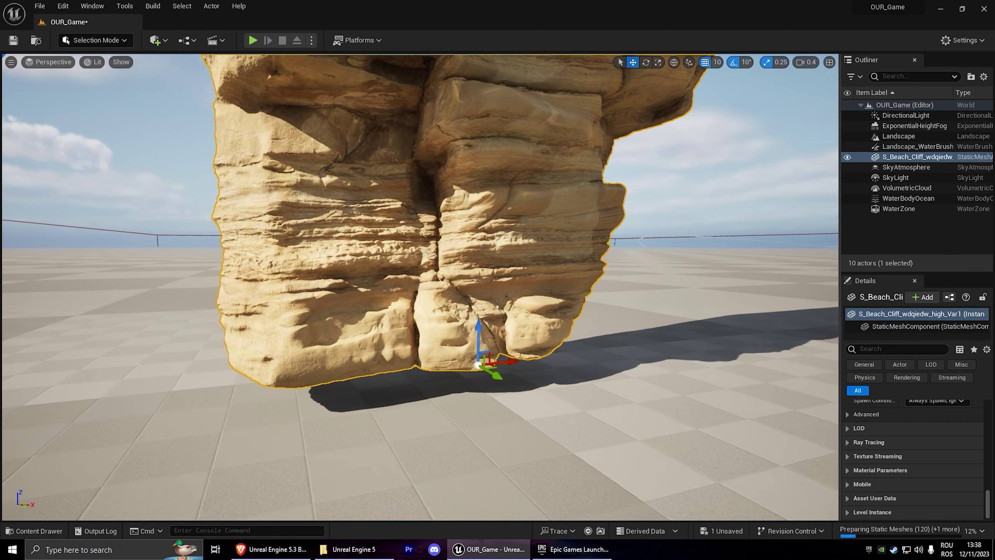
right_drag(427, 388, 442, 326)
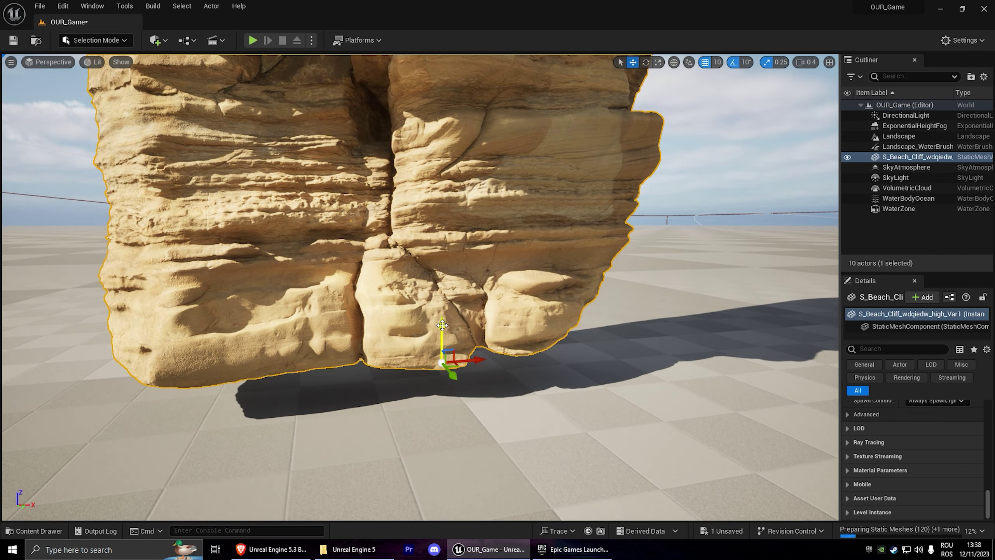
drag(442, 325, 443, 376)
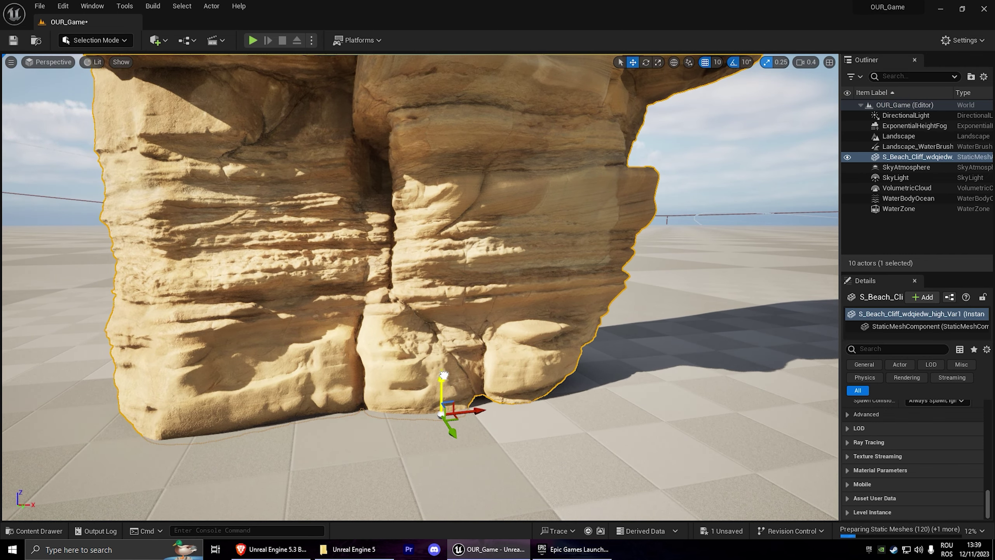
right_drag(443, 376, 392, 411)
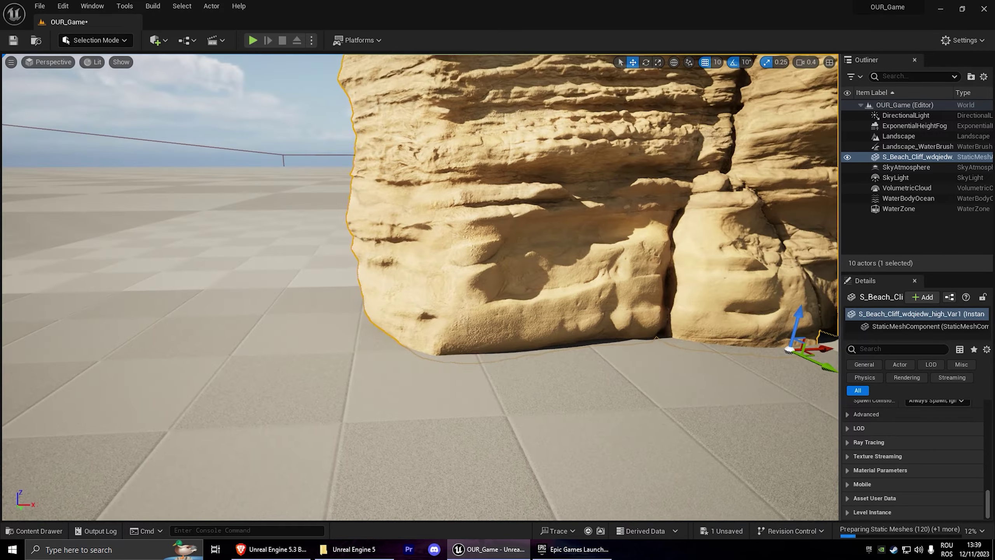
key(alt+p)
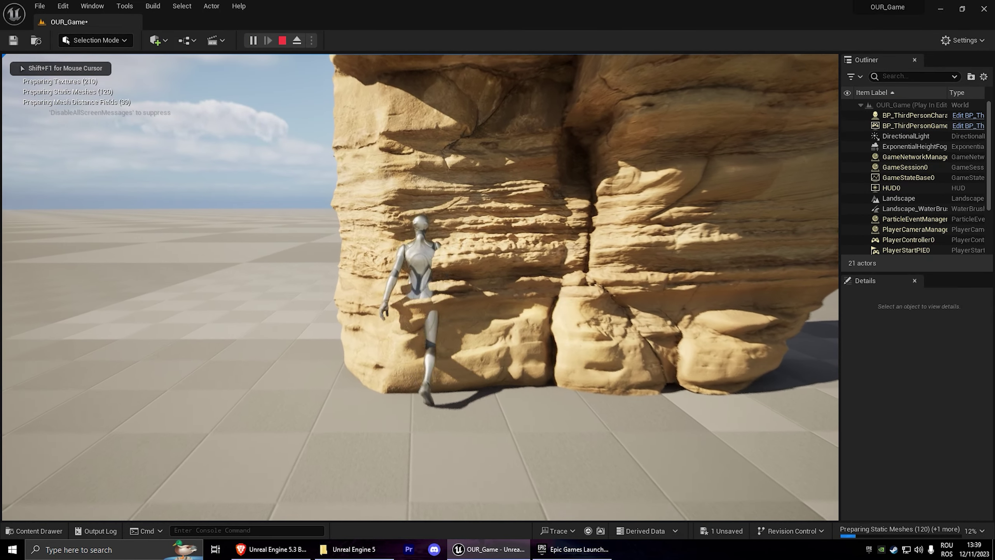
key(s)
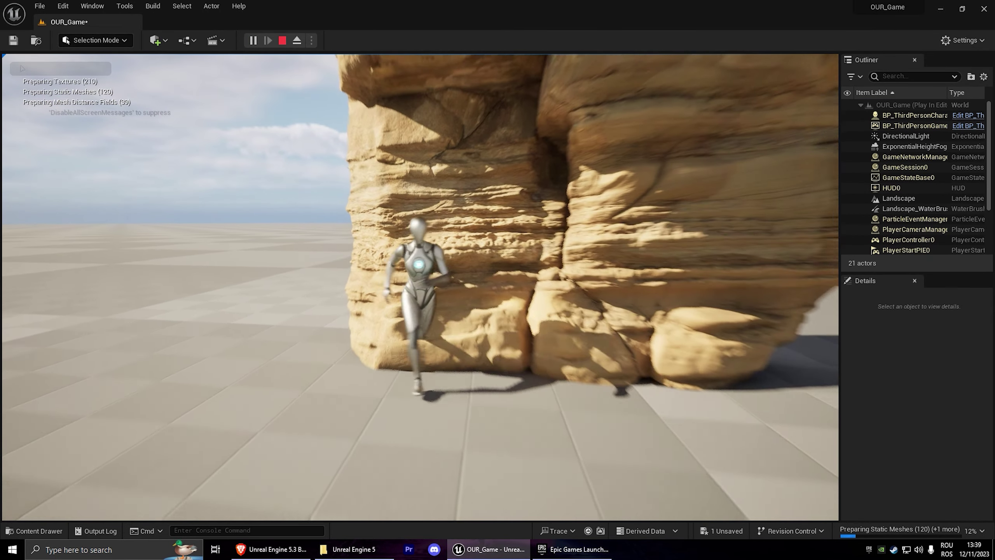
key(s)
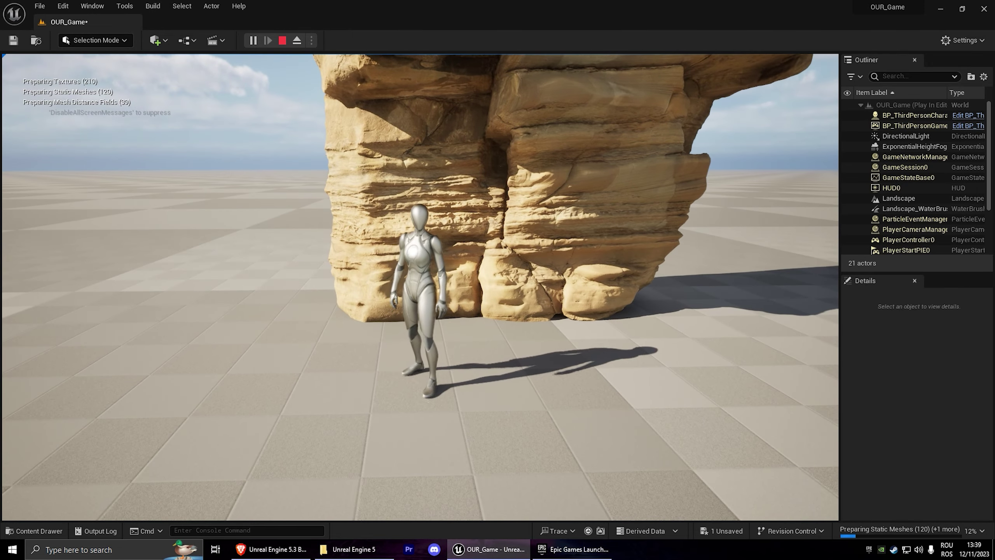
key(w)
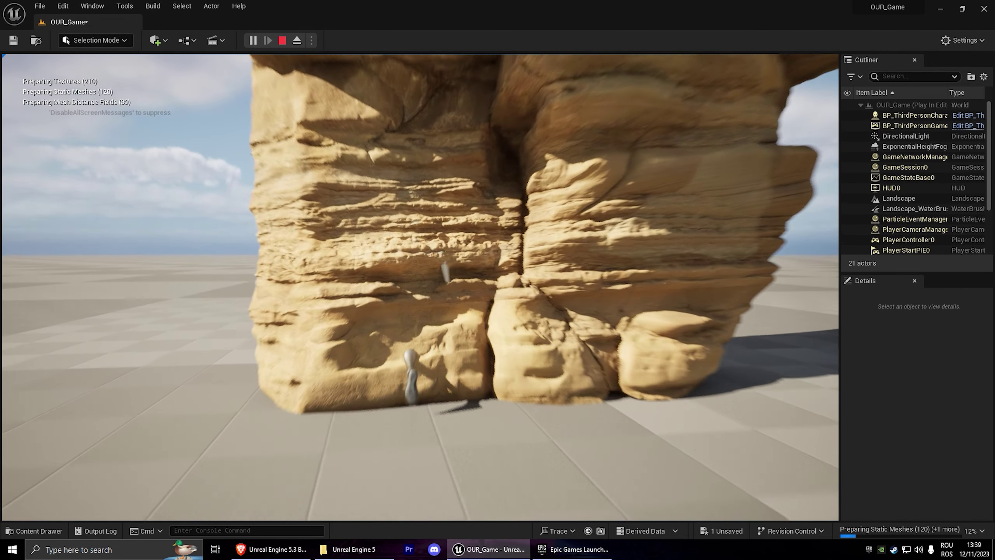
key(s)
key(Escape)
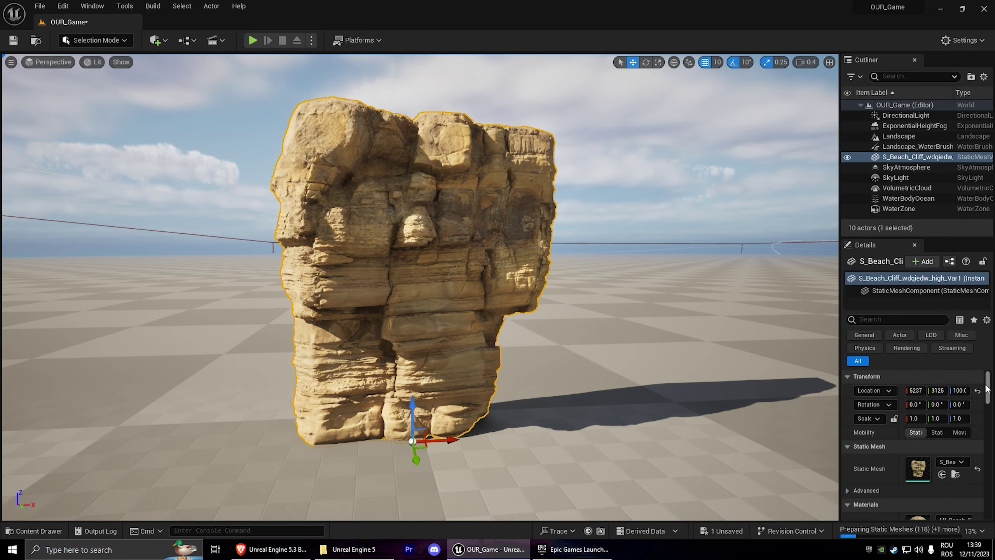
scroll(986, 388, down, 3)
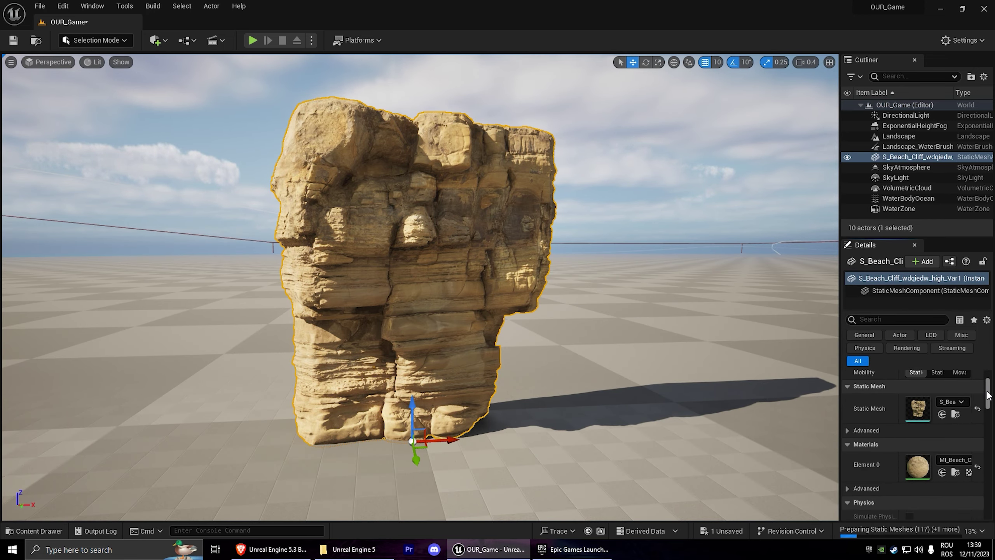
- Apply auto convex collision to the cliff mesh: 64 hulls, 32 max hull verts, precision 1000000
double_click(921, 411)
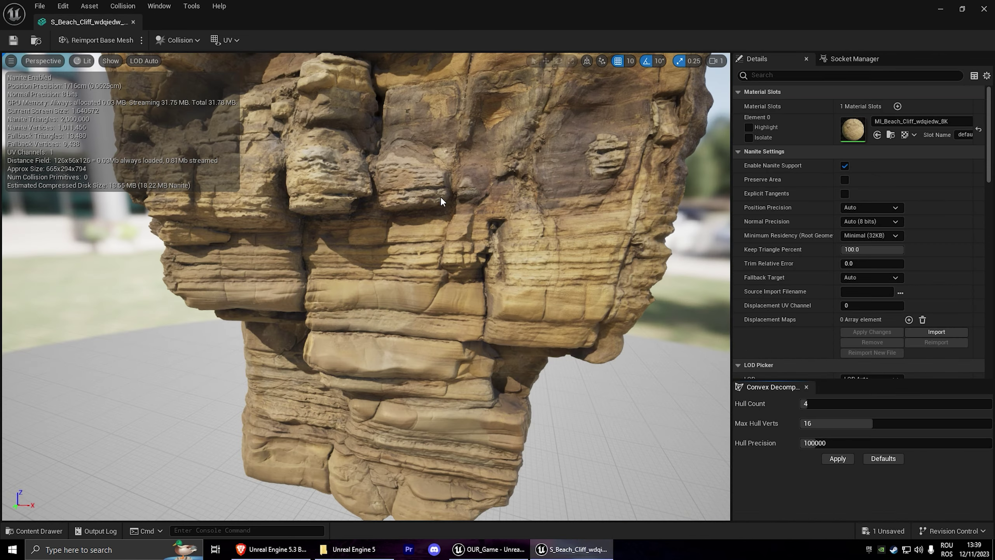
scroll(487, 205, down, 5)
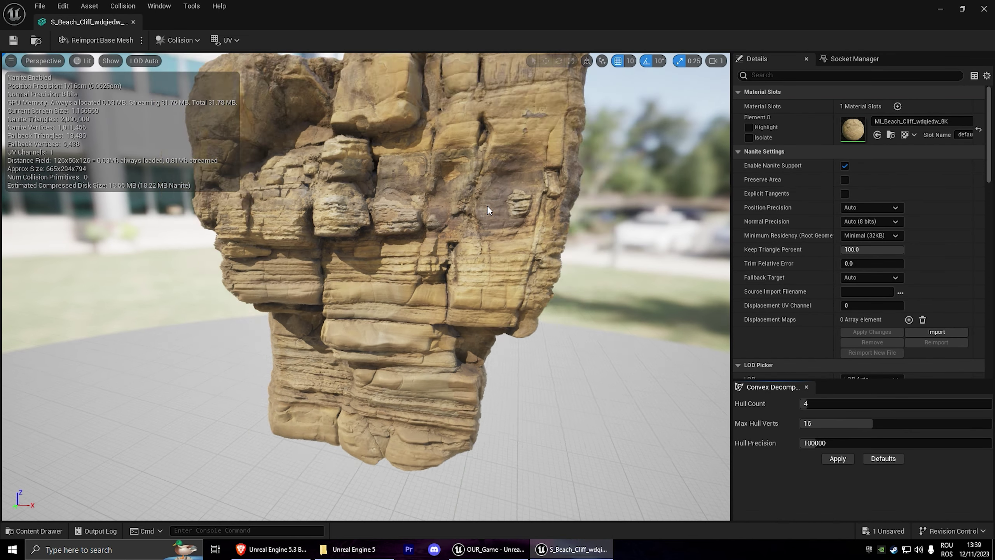
click(178, 40)
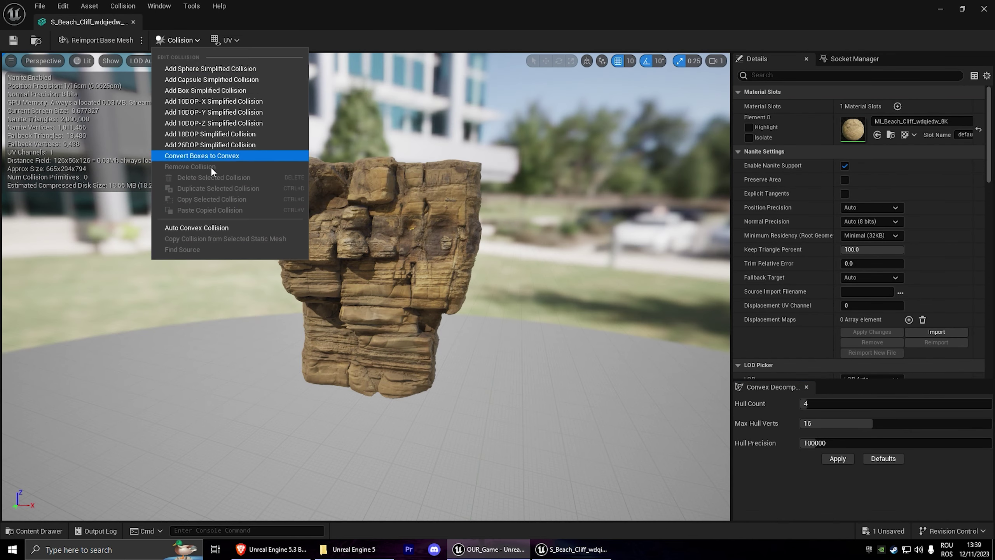
click(245, 231)
click(823, 403)
text(64)
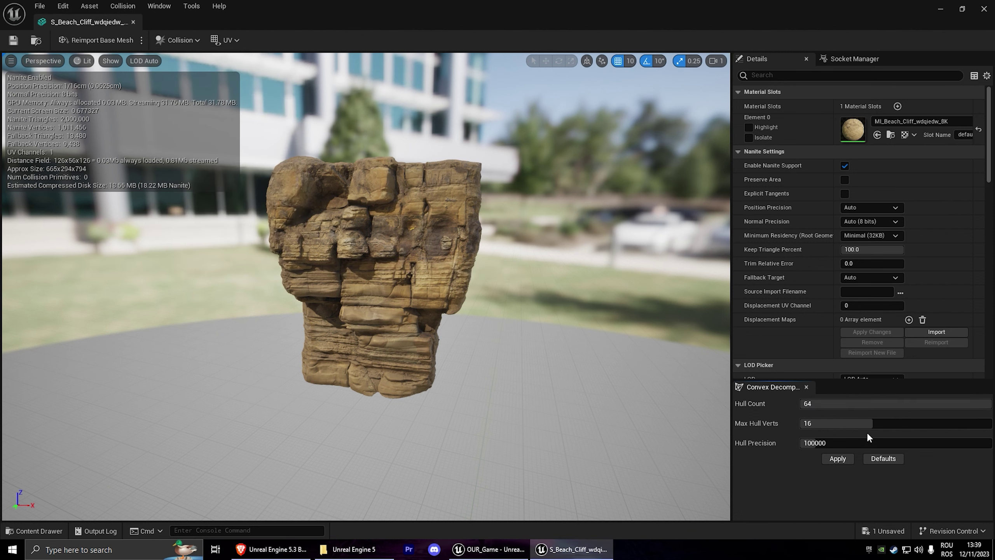
drag(866, 423, 991, 423)
drag(807, 442, 991, 442)
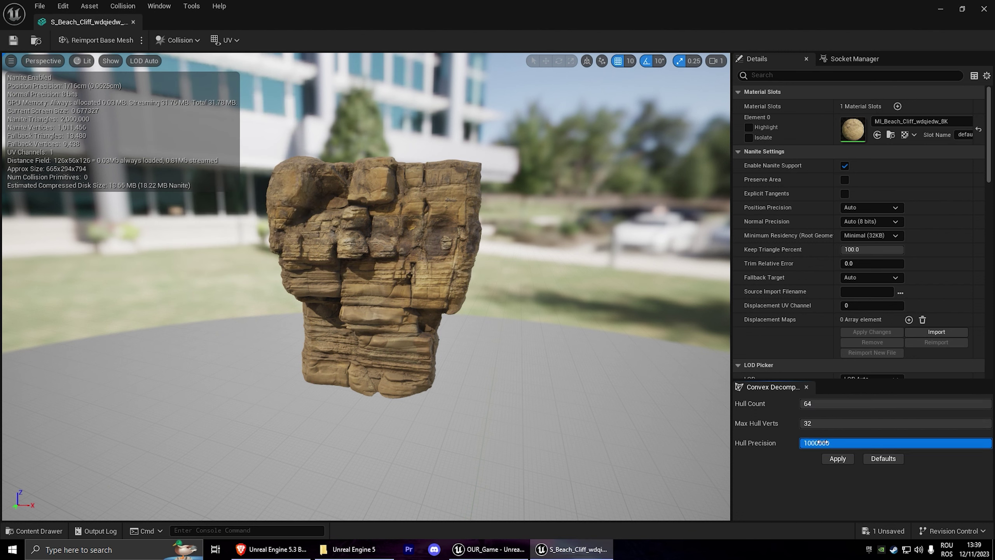
click(834, 459)
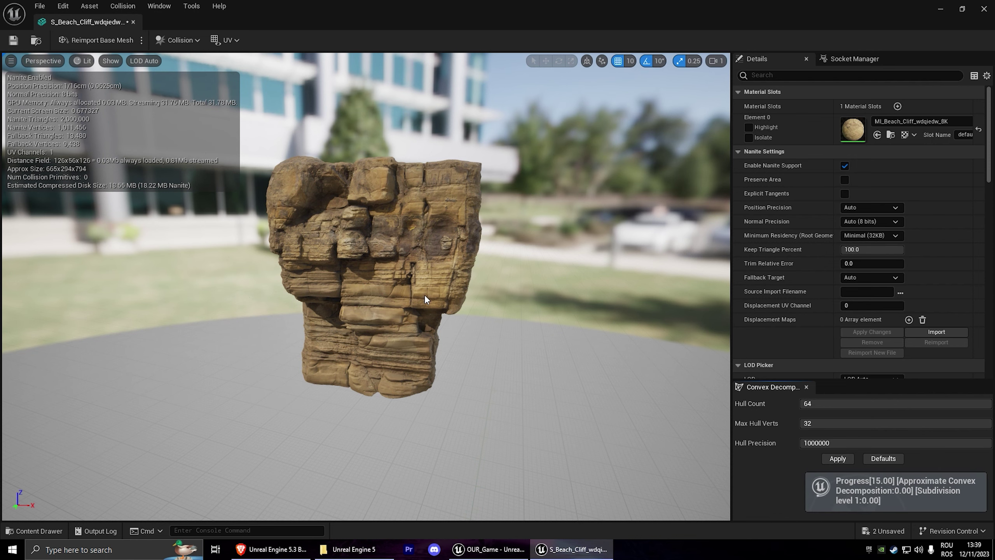
- Inspect the generated collision hulls, then save the cliff mesh and close its editor
mouse_move(597, 326)
mouse_down()
mouse_move(627, 314)
mouse_move(607, 322)
mouse_move(459, 257)
mouse_move(497, 343)
mouse_up()
drag(437, 270, 430, 212)
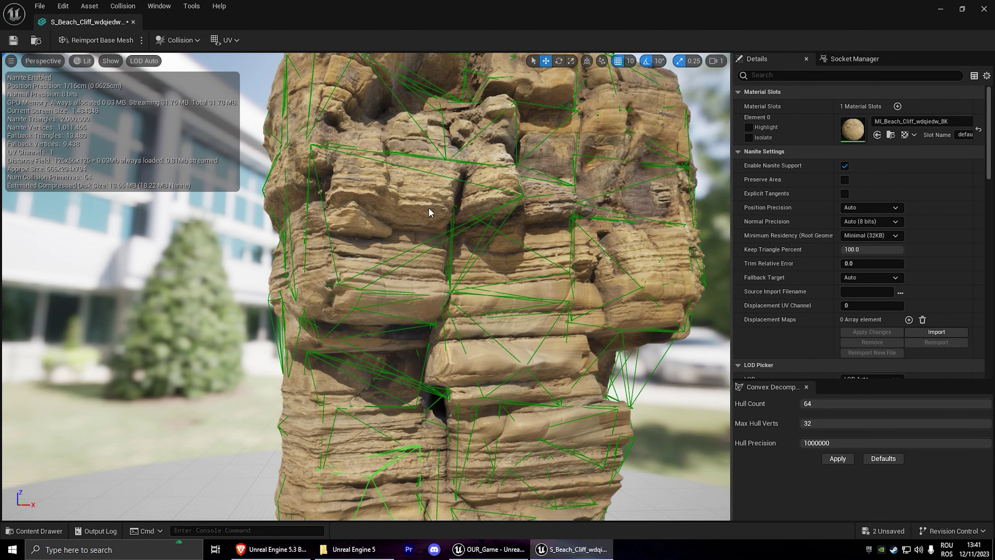
click(14, 40)
click(133, 21)
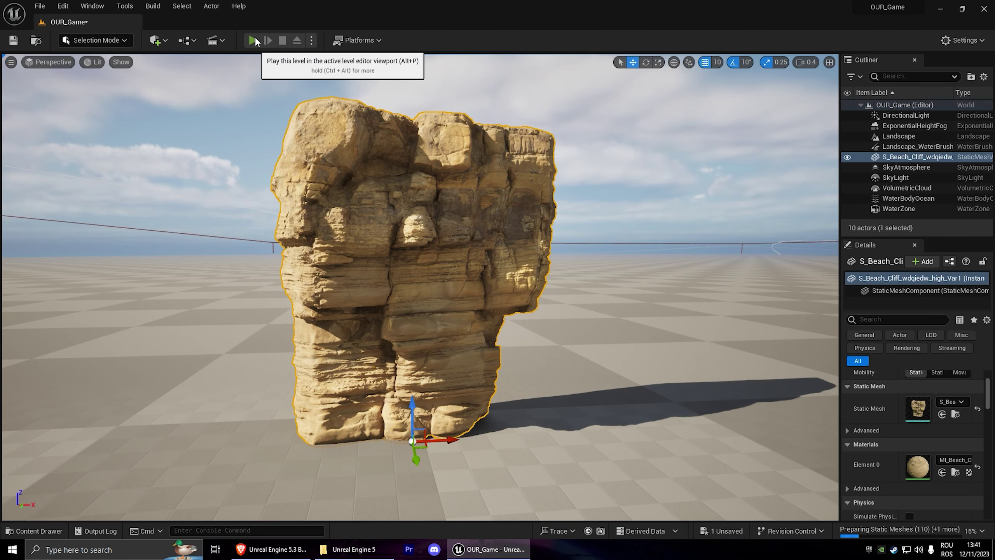
- Play-test the character running into the cliff face, then delete the cliff actor
click(252, 41)
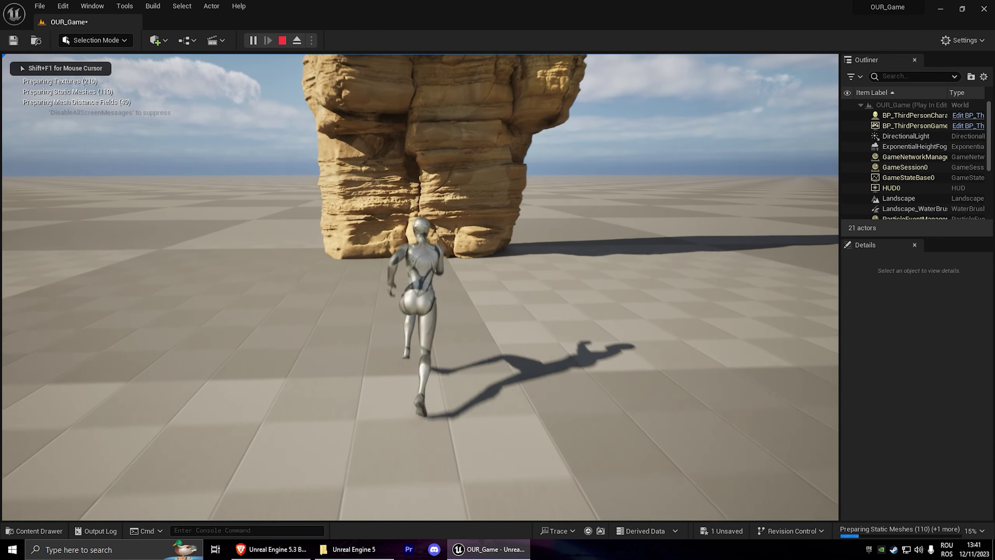
key(a)
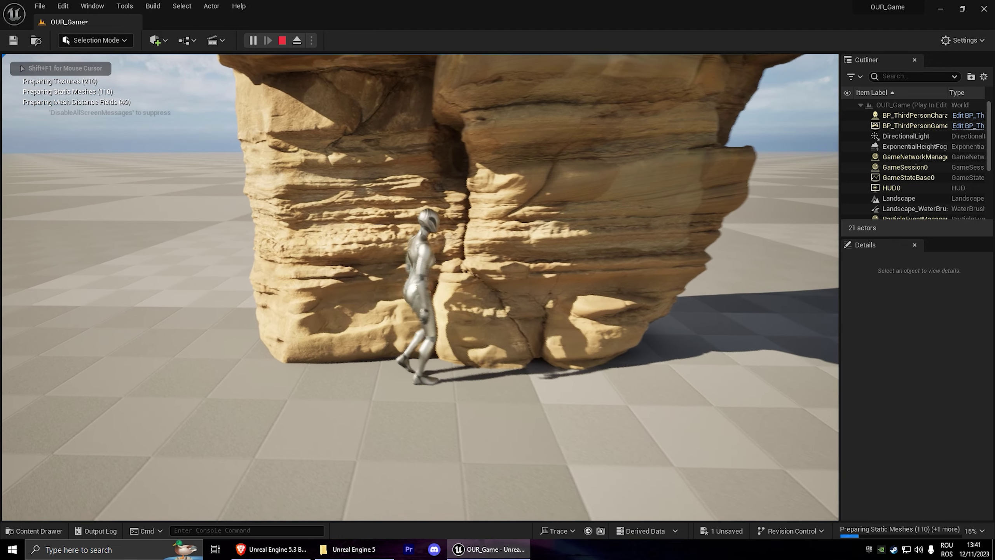
key(w)
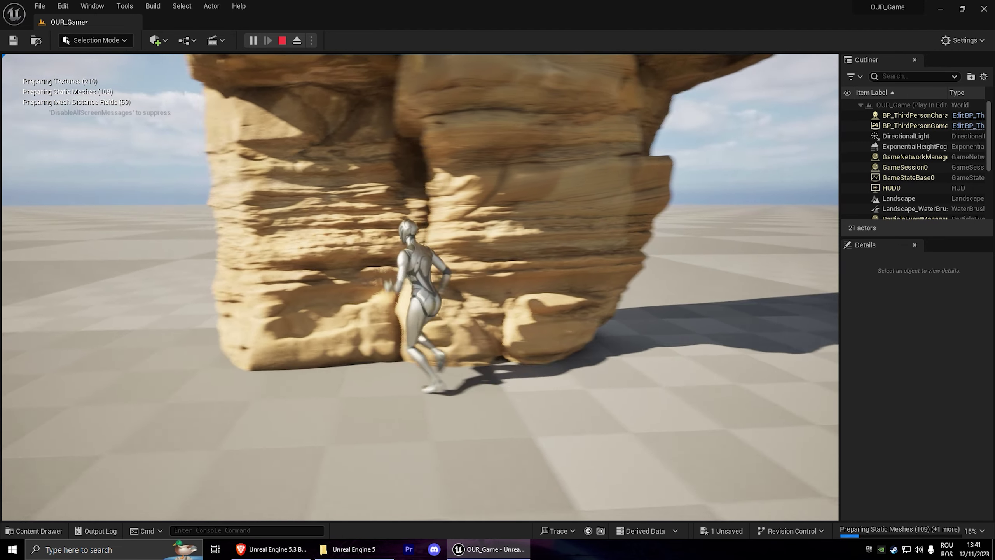
key(Escape)
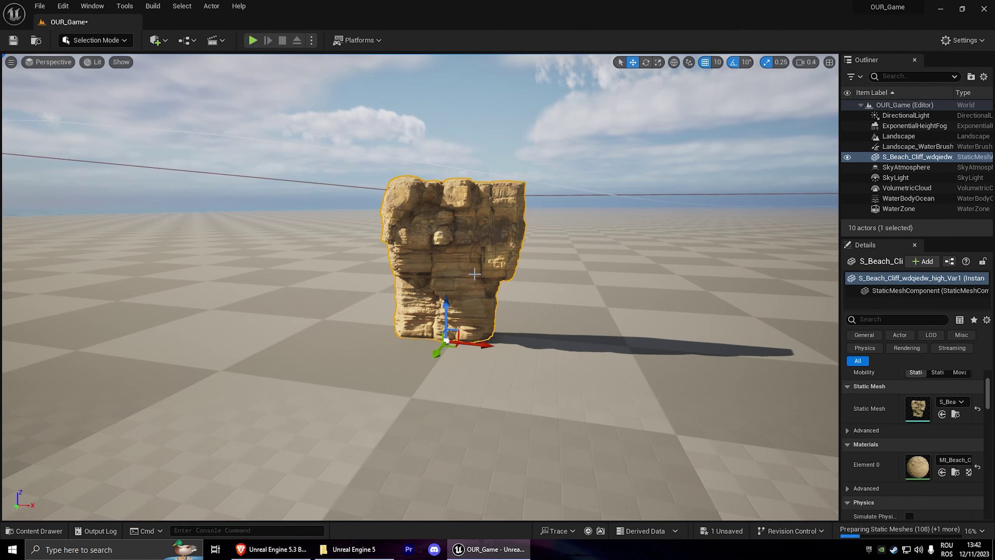
key(Delete)
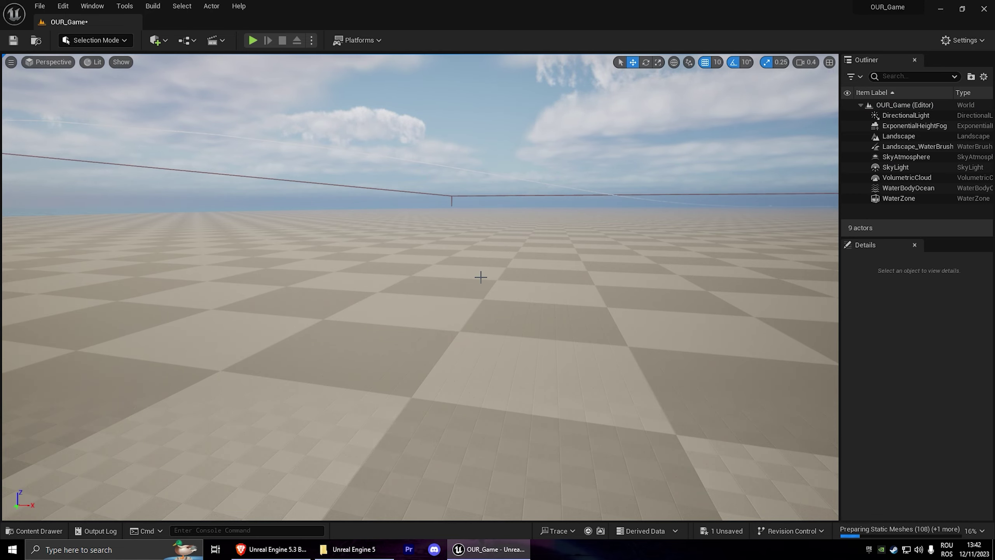
- Open the Content Drawer and browse into Geometry > Assembly for the boulder assets
right_drag(480, 277, 480, 277)
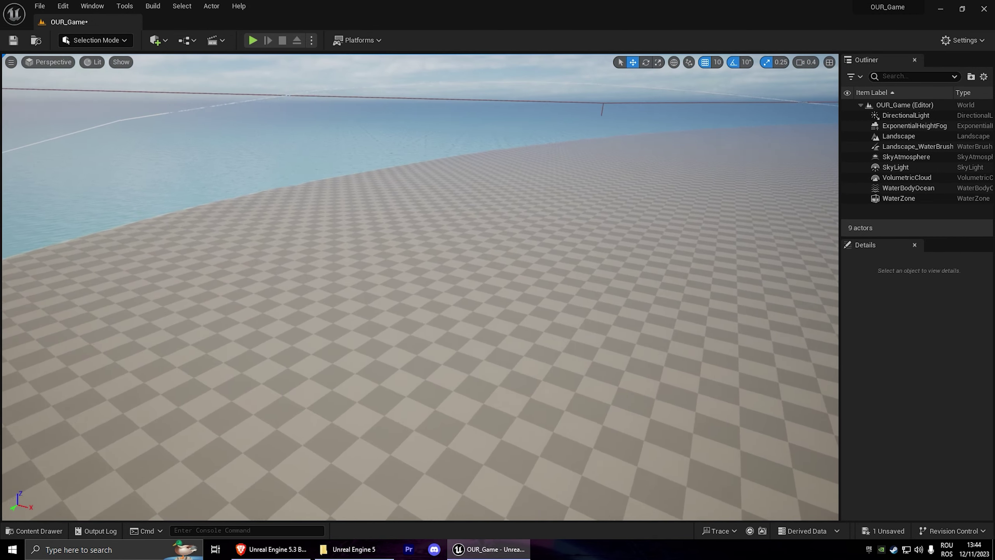
key(ctrl+space)
double_click(240, 414)
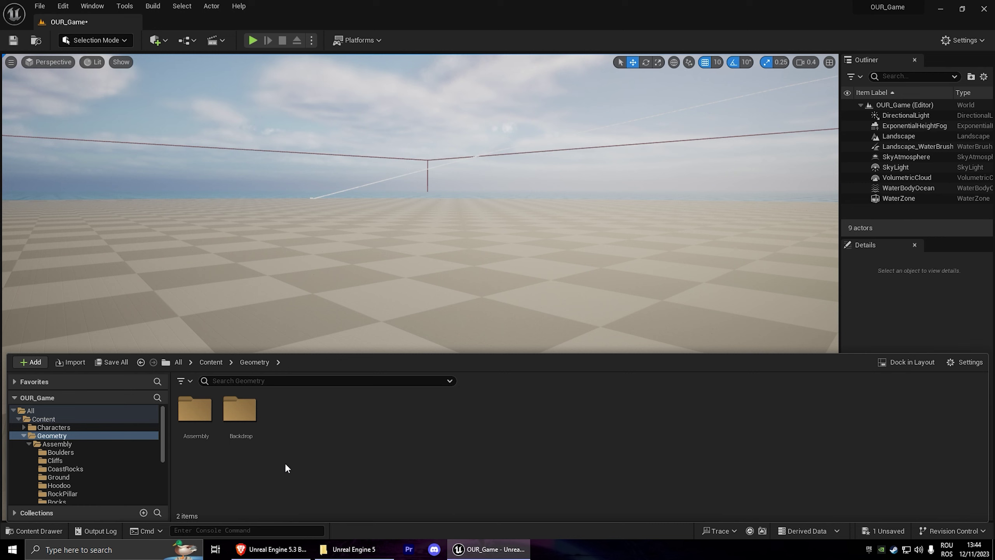
double_click(195, 409)
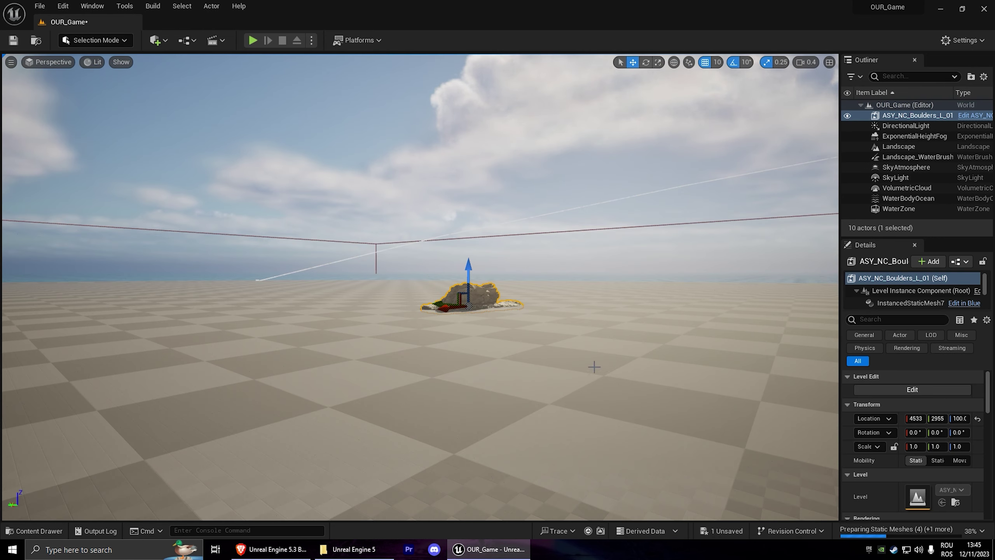
- Fly the view up to the boulder pile and switch between scale and move gizmos
right_drag(502, 347, 556, 344)
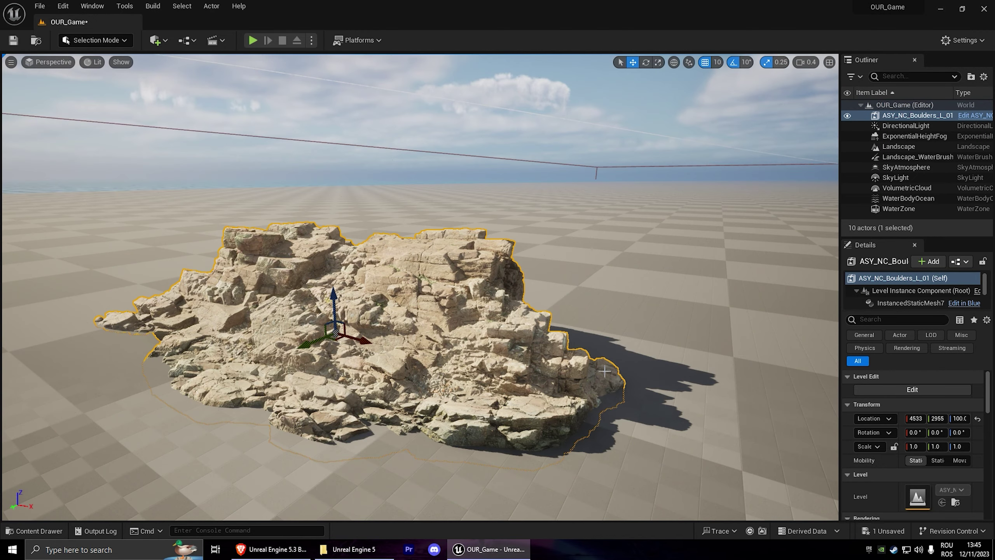
right_drag(646, 346, 491, 310)
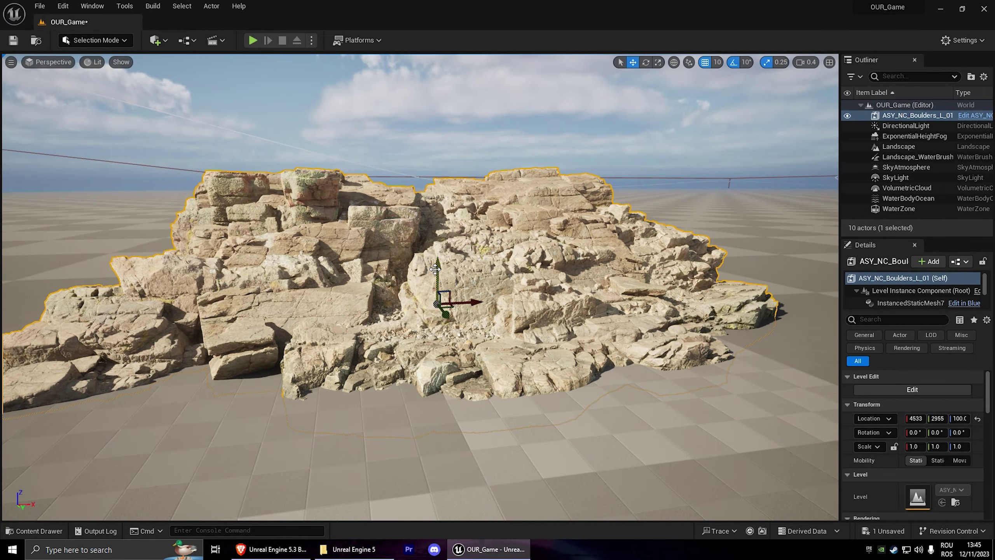
key(q)
key(w)
key(r)
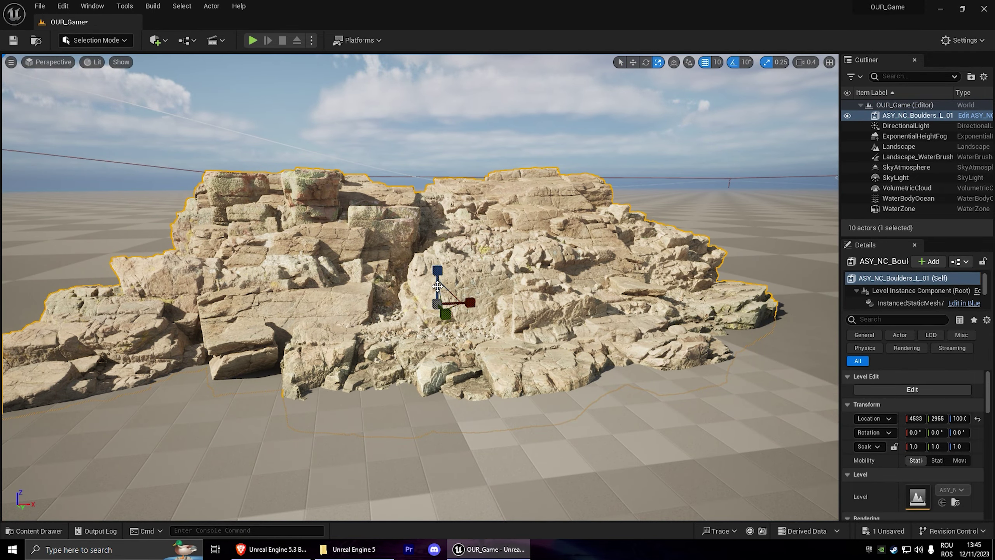
scroll(437, 303, up, 5)
scroll(438, 303, down, 5)
key(w)
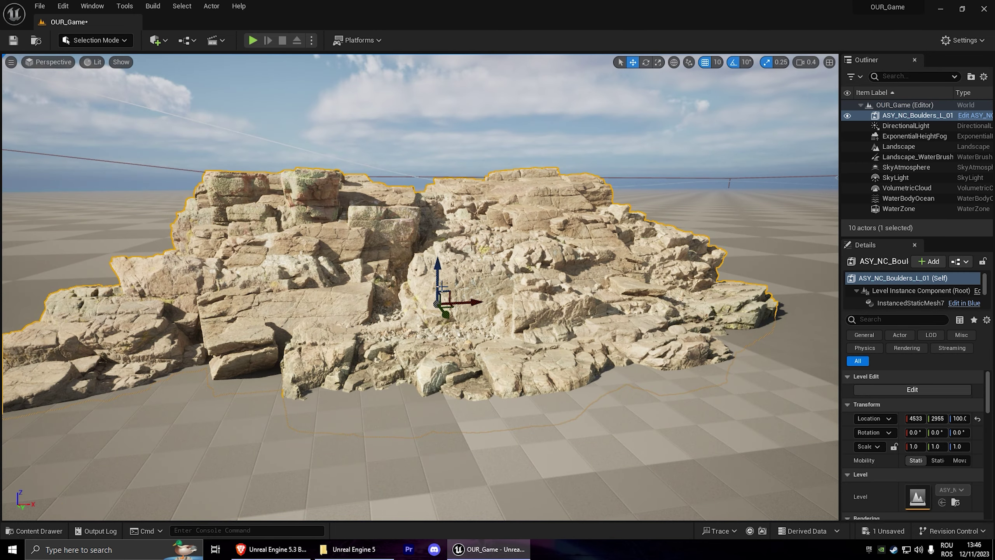
right_drag(438, 262, 487, 301)
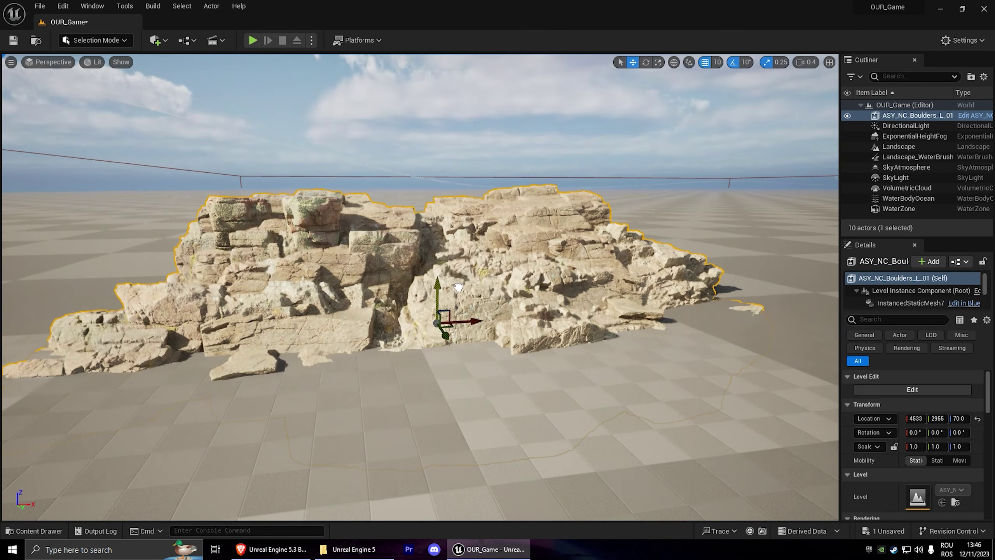
- Duplicate the boulder pile into a cluster of copies and start a play test
click(487, 301)
click(492, 294)
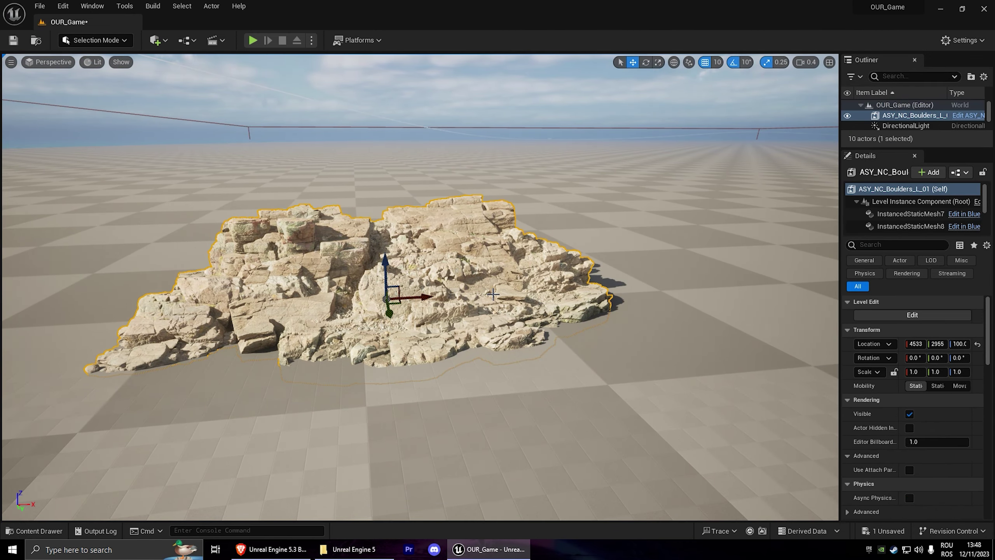
alt+drag(431, 297, 449, 290)
click(404, 300)
key(e)
mouse_move(403, 299)
right_down()
mouse_move(407, 271)
mouse_move(432, 288)
right_up()
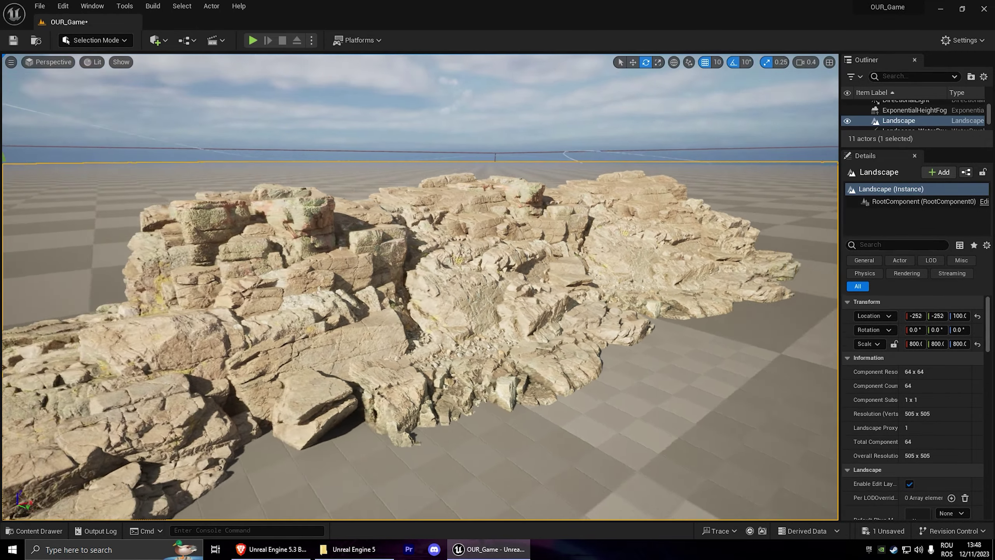
click(413, 310)
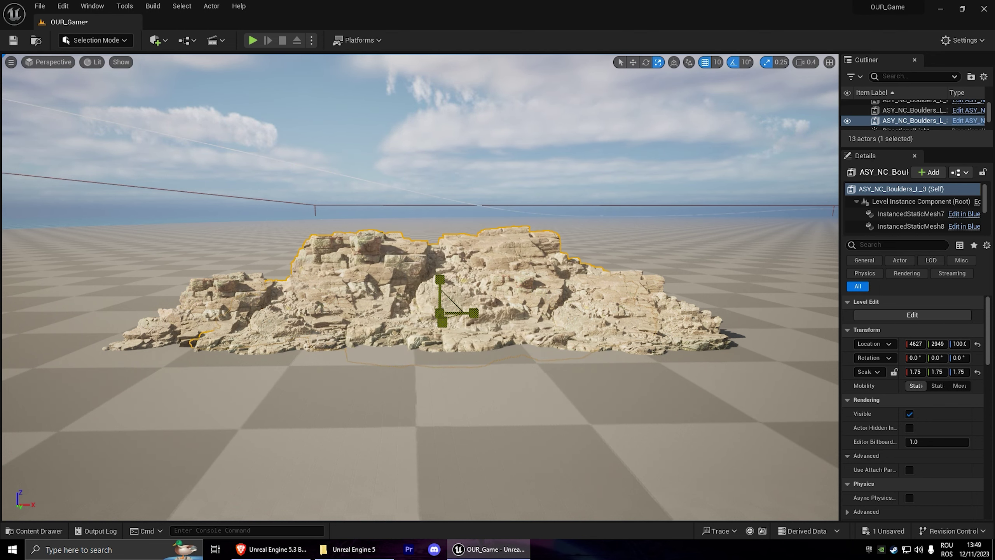
right_drag(574, 260, 573, 260)
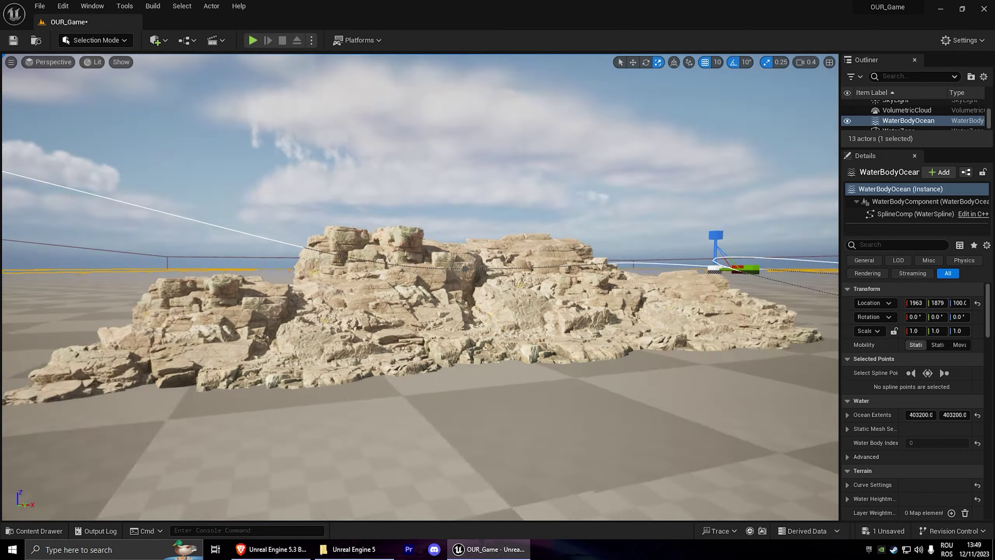
key(alt+p)
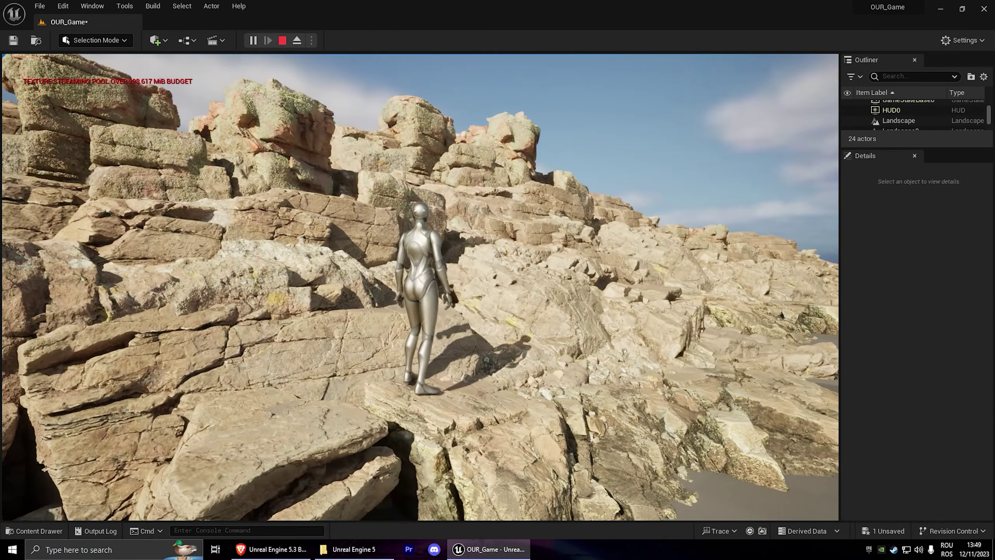
- Walk the character up and across the boulder ledges, toggling fullscreen with F11
key(w)
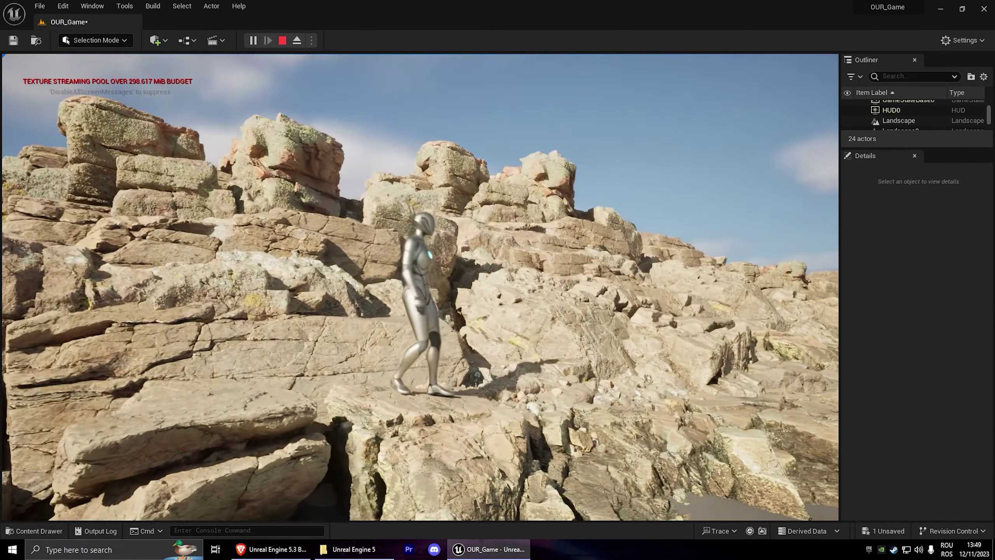
key(w)
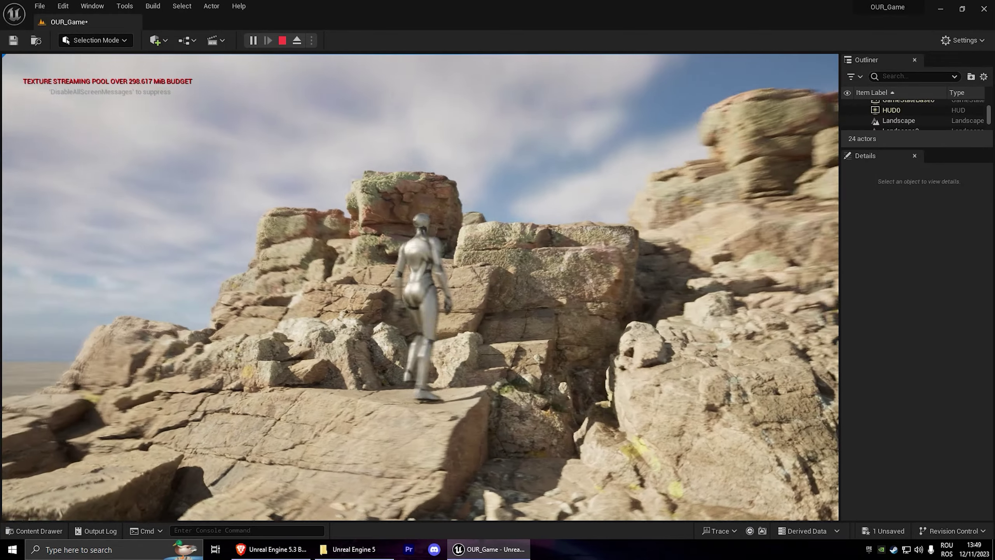
key(w)
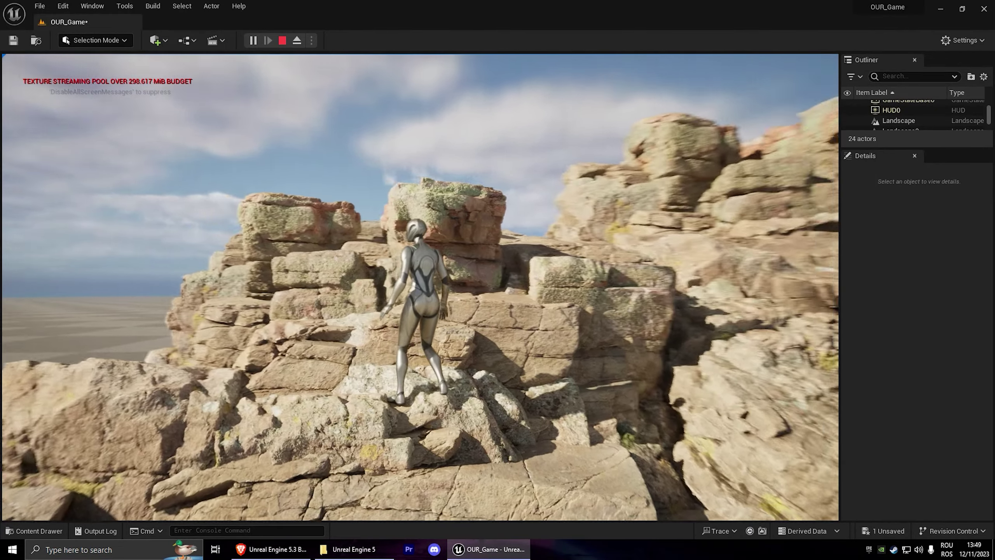
key(s)
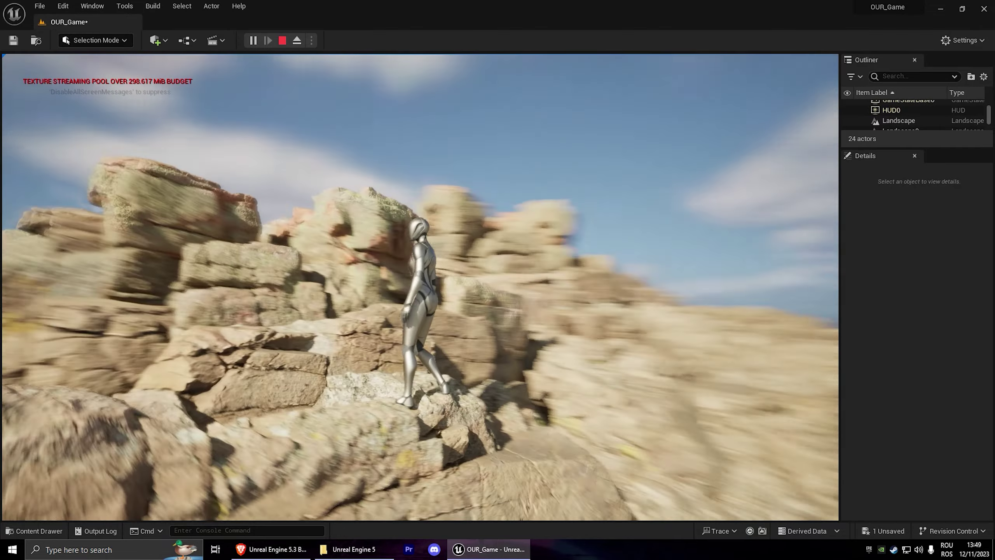
key(w)
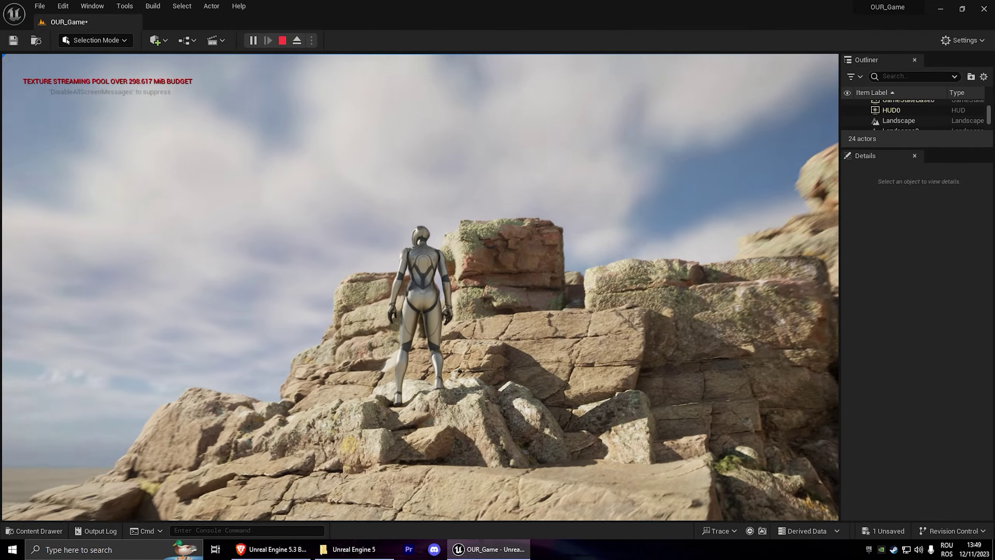
key(F11)
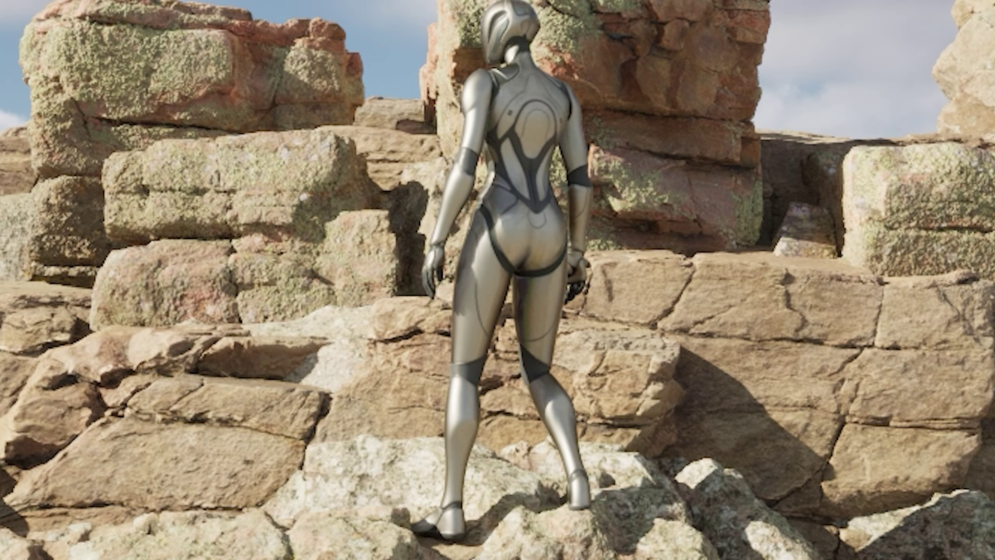
key(a)
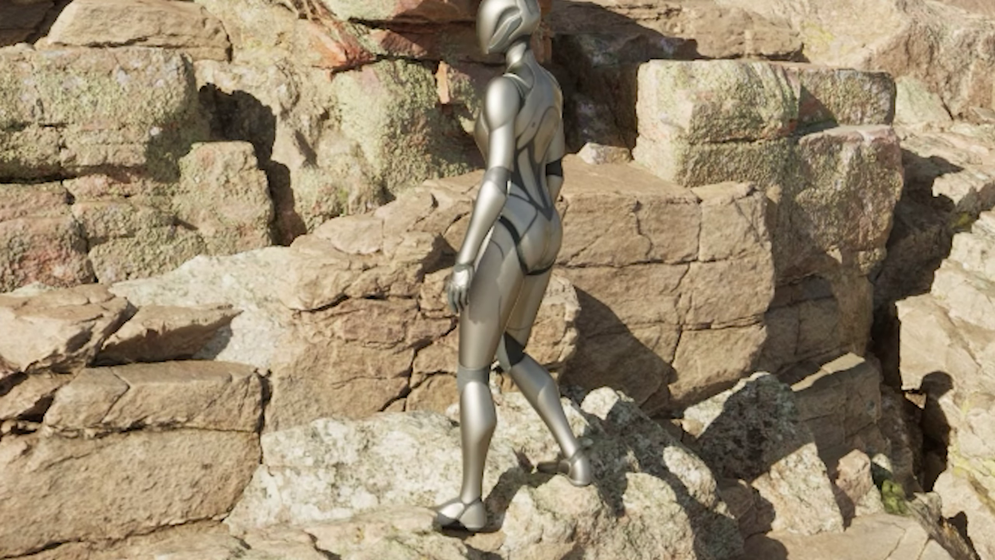
key(F11)
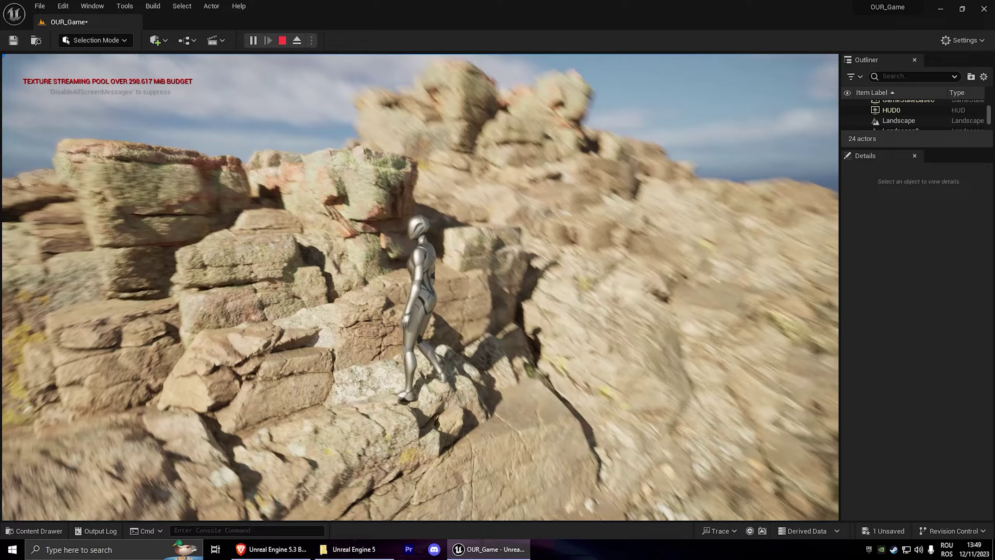
- Stop the play test and switch the viewport to the Nanite Overview visualization
key(Escape)
click(93, 61)
mouse_move(156, 227)
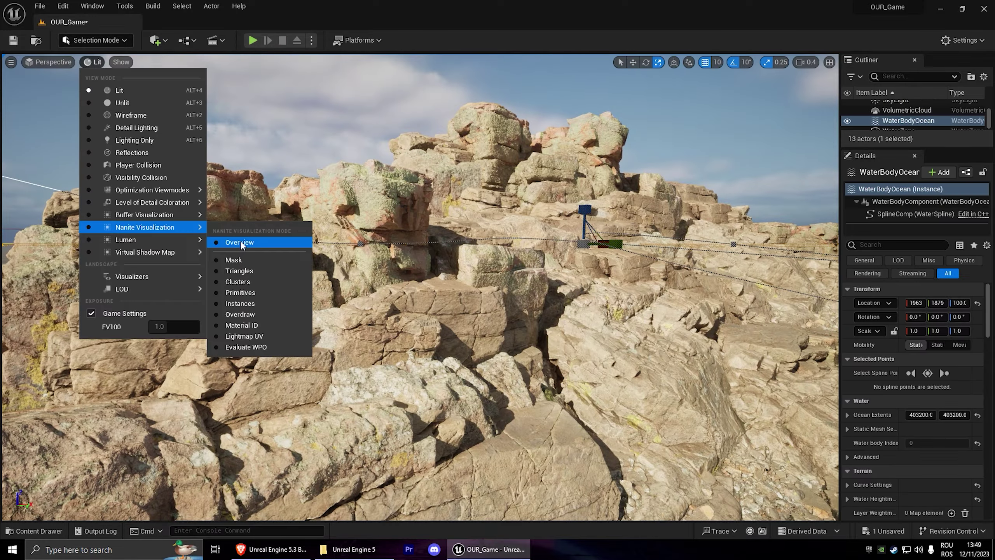
click(240, 242)
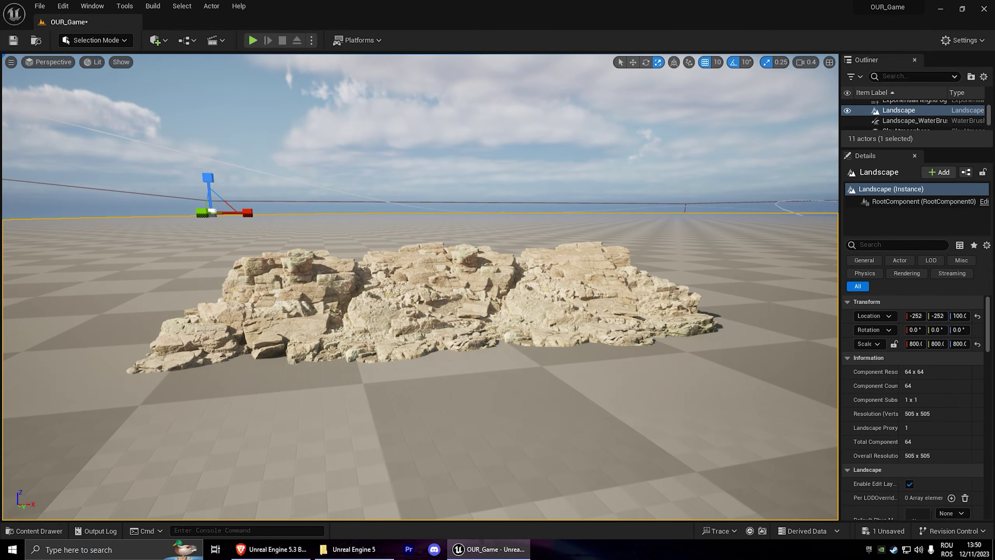
- Delete both ASY_NC_Boulders_L_01 rock piles from the level
click(411, 282)
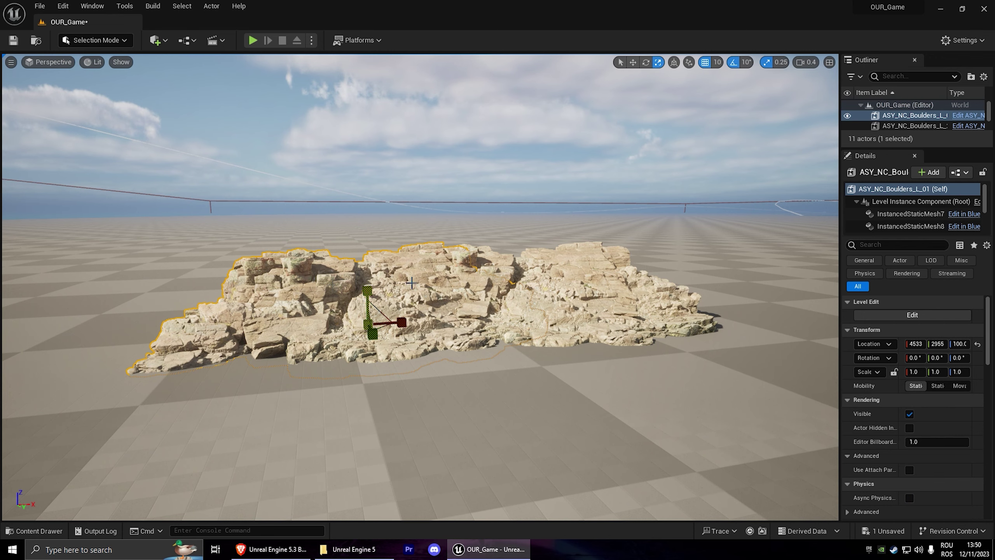
key(Delete)
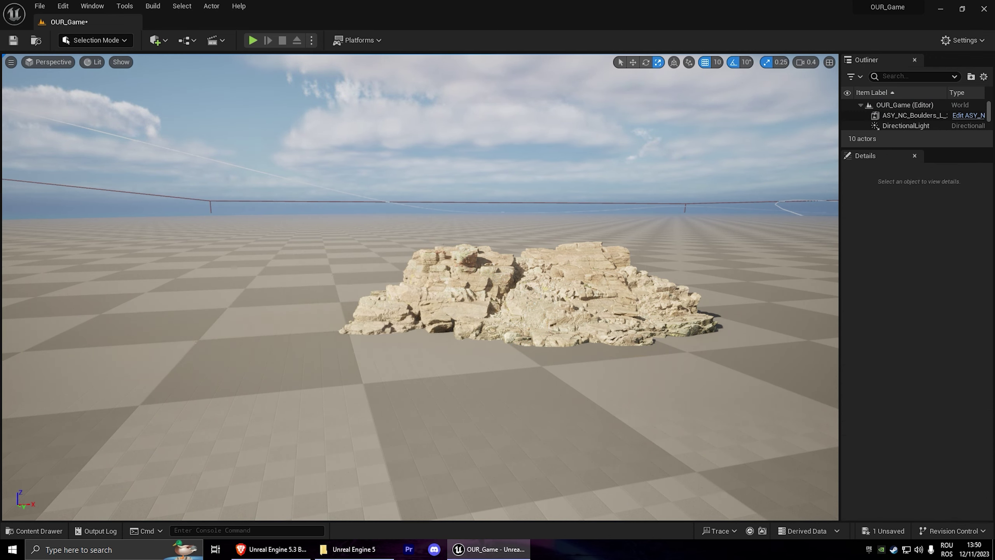
click(539, 290)
key(Delete)
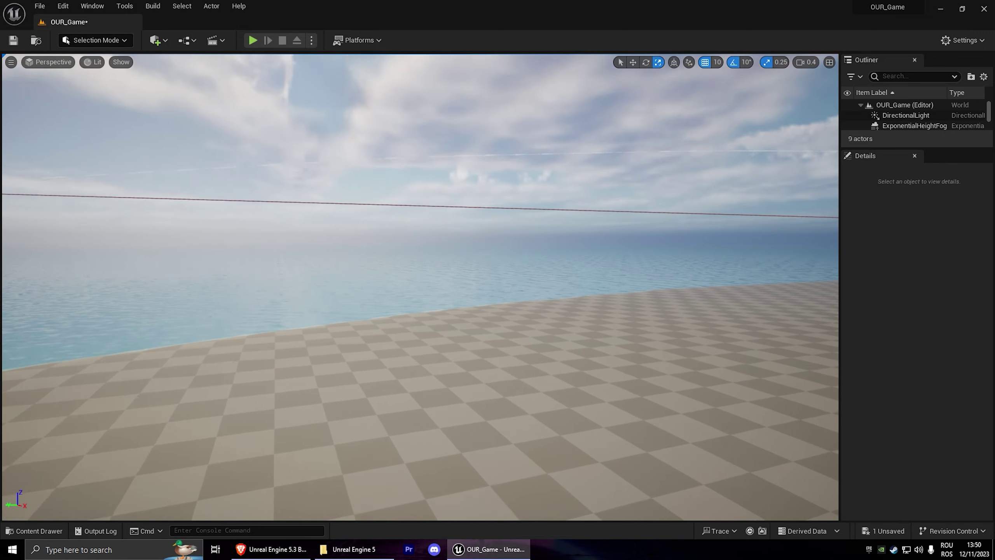
scroll(420, 287, up, 3)
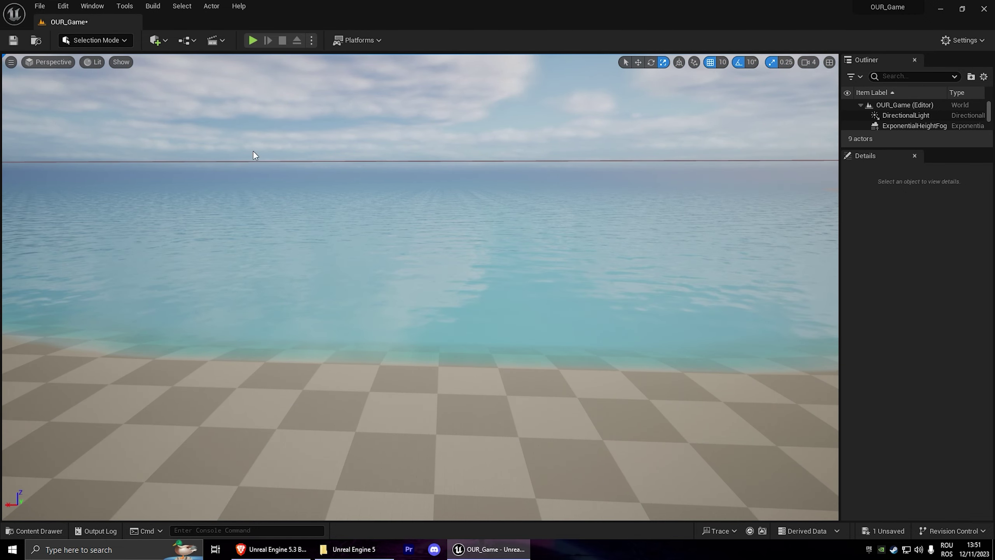
- Browse the Content Drawer to the Mannequin > Character > Mesh folder
key(ctrl+space)
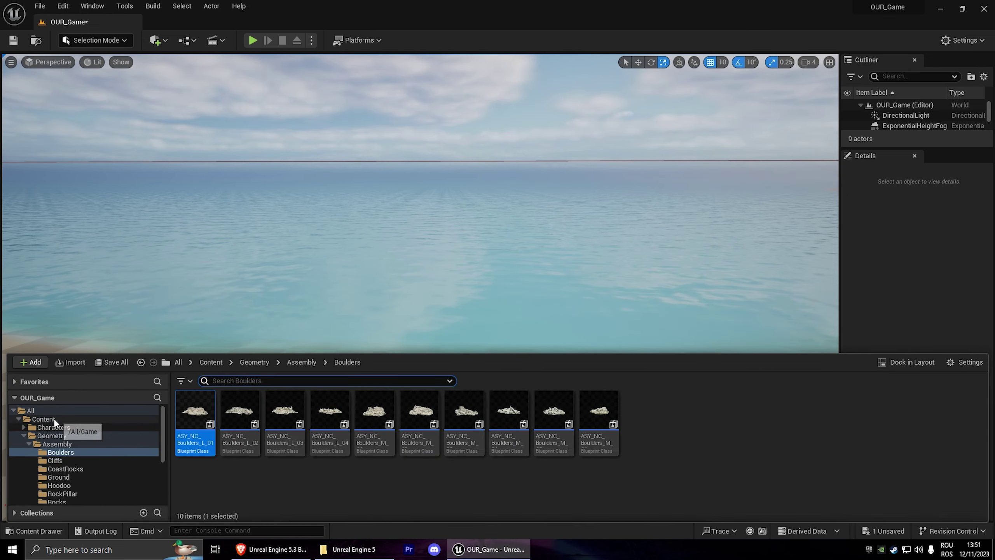
click(54, 418)
double_click(337, 417)
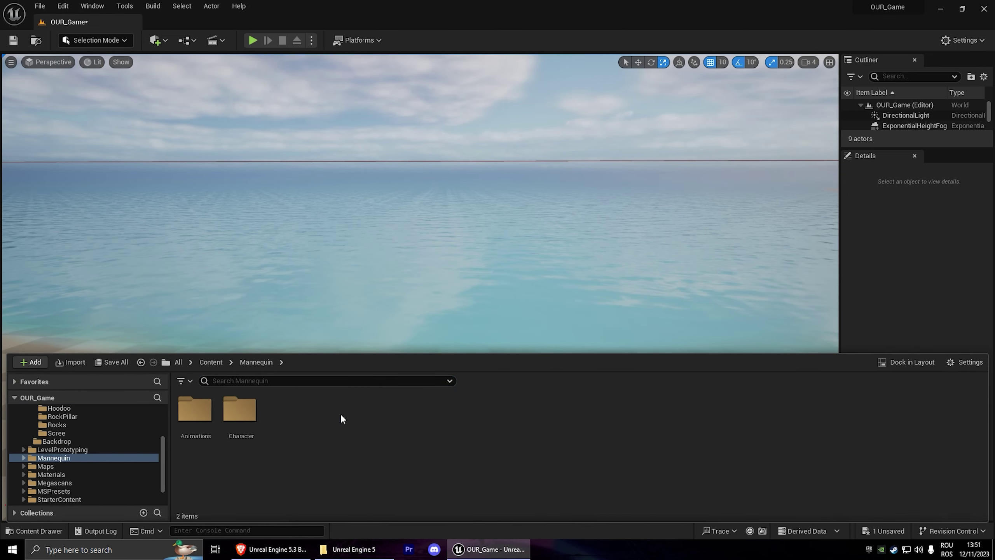
double_click(240, 412)
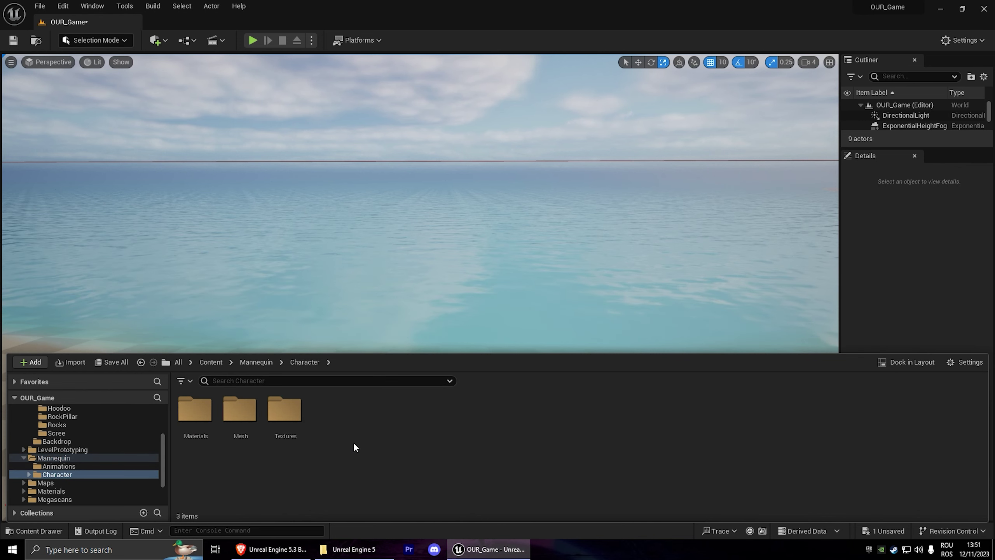
click(204, 419)
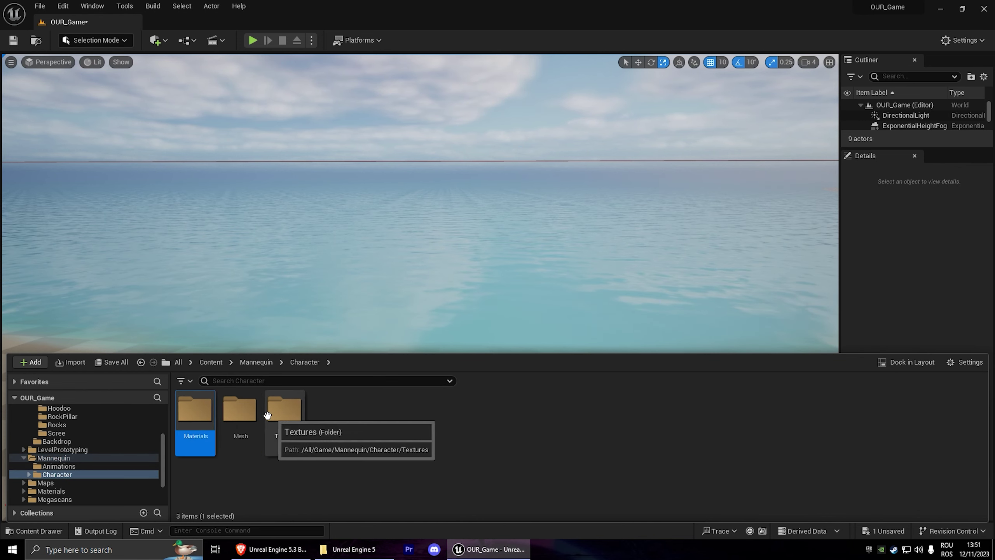
double_click(240, 409)
- Drop SK_Mannequin onto the checkered floor in front of the water
mouse_move(436, 309)
right_down()
mouse_move(436, 372)
mouse_move(446, 259)
right_up()
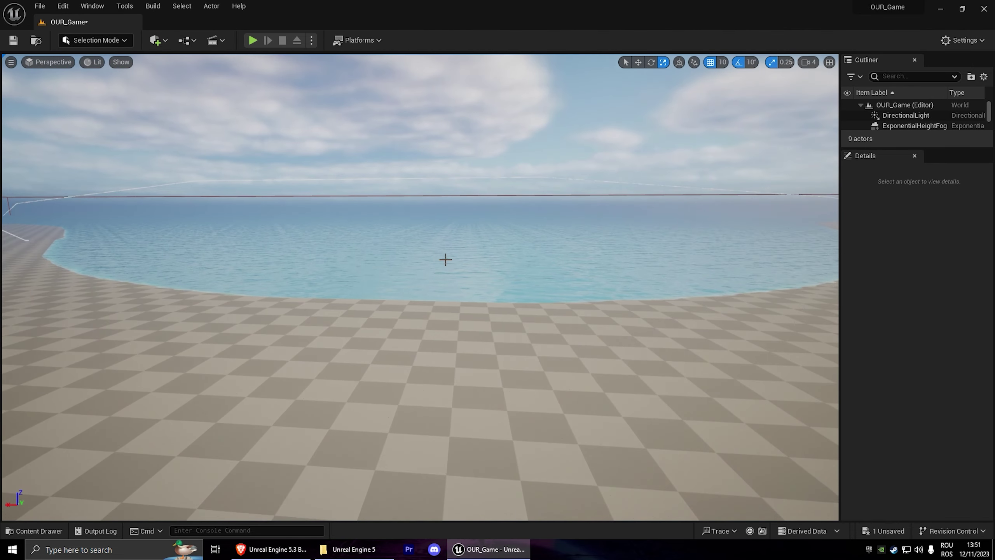
key(ctrl+space)
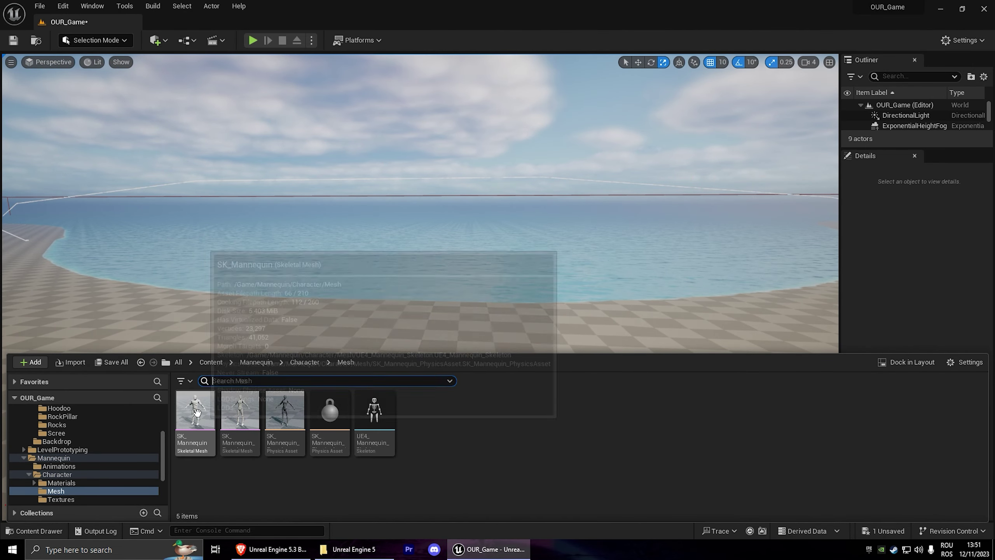
mouse_move(198, 411)
mouse_down()
mouse_move(401, 345)
mouse_move(404, 355)
mouse_up()
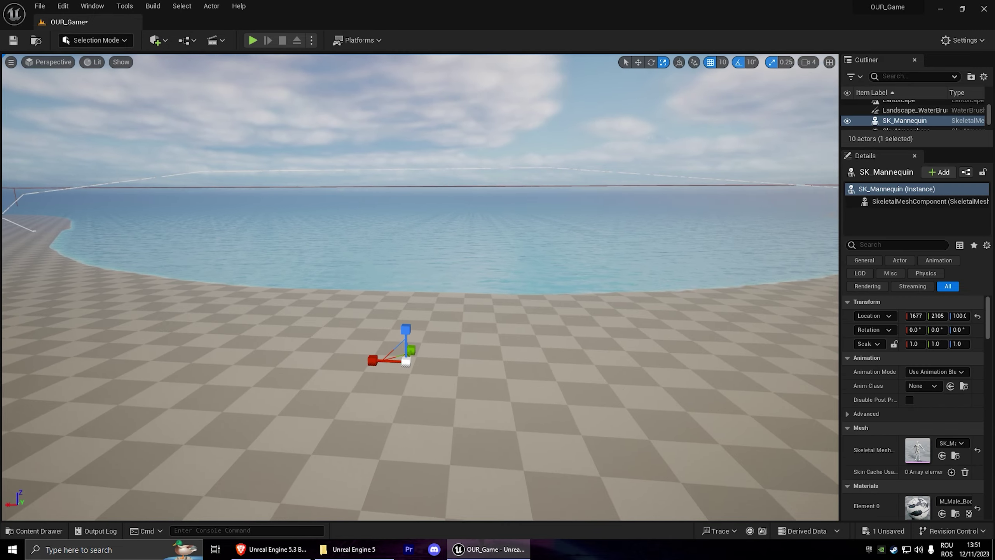
mouse_move(403, 355)
right_down()
mouse_move(404, 431)
mouse_move(404, 298)
right_up()
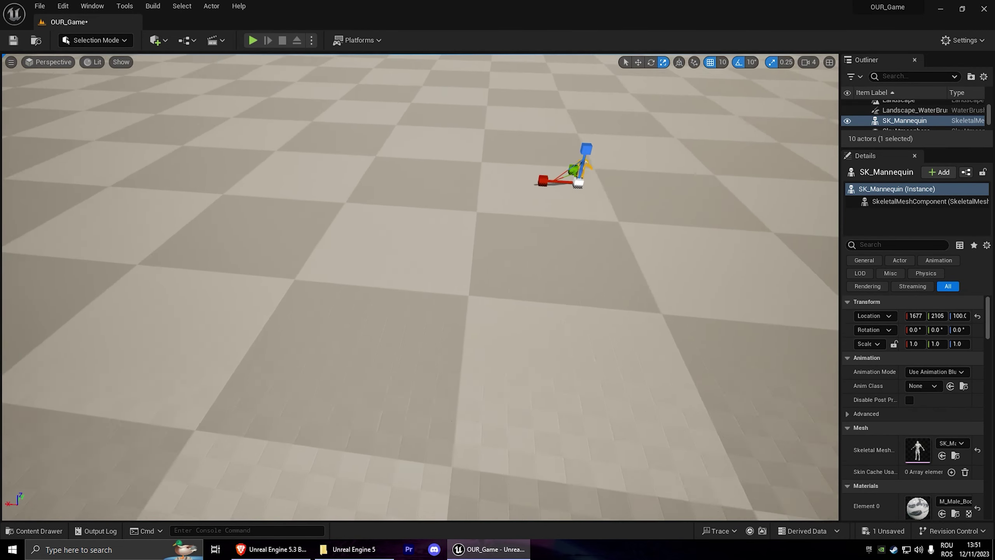
right_drag(424, 416, 439, 388)
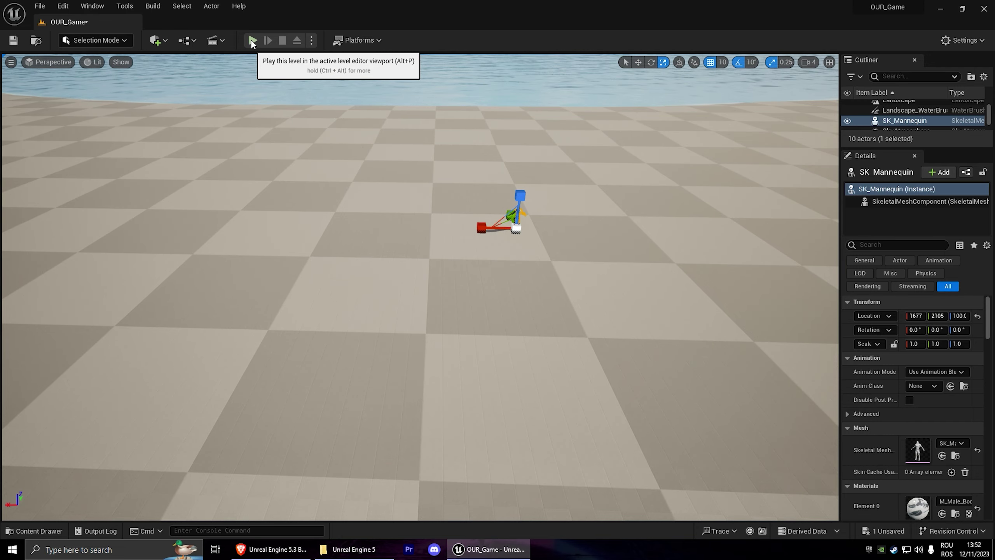
- Play-test by running the character up to the mannequin, then reopen the Mesh assets
click(251, 40)
key(w)
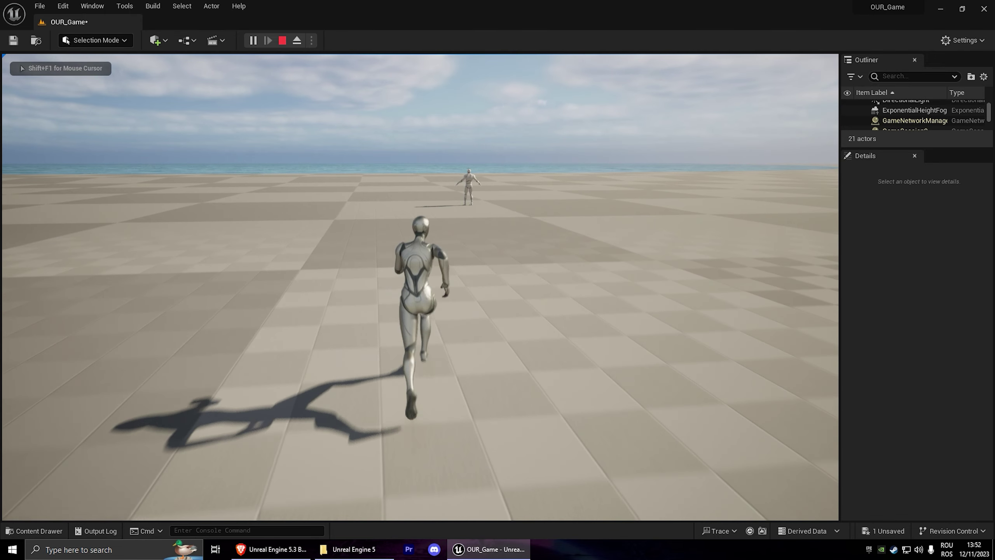
key(Escape)
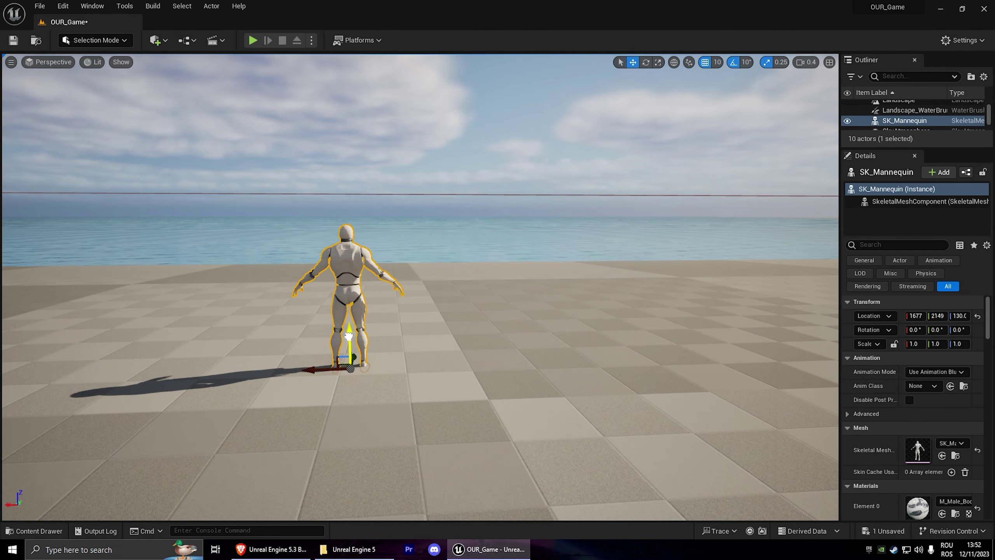
right_drag(349, 336, 352, 363)
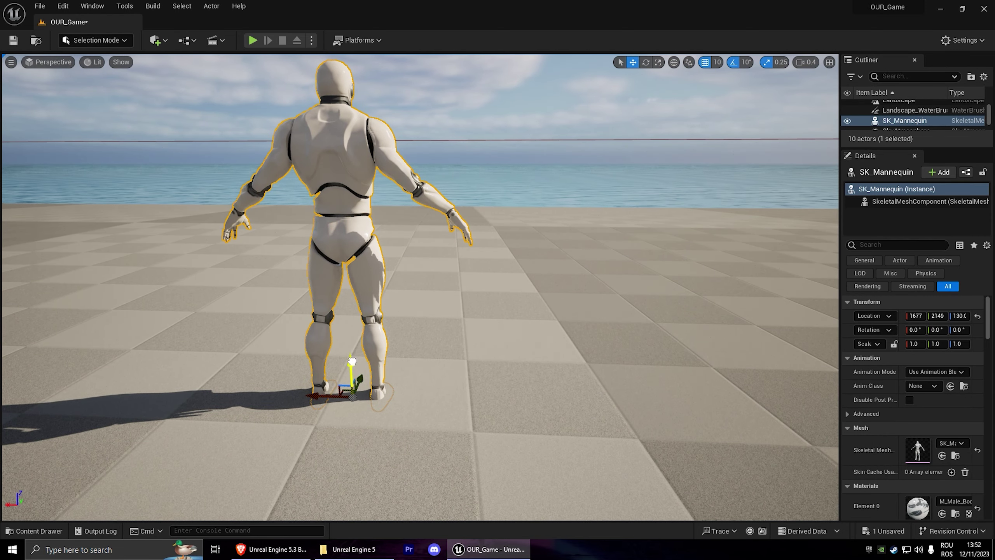
key(ctrl+space)
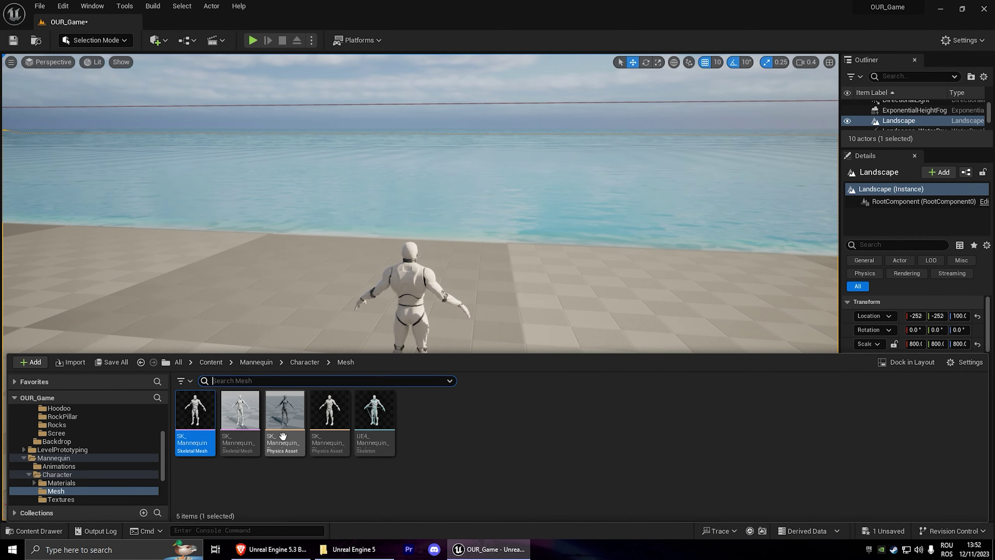
- Place SK_Mannequin_Female and, with grid snap 1, slide her beside the male mannequin
drag(455, 346, 516, 388)
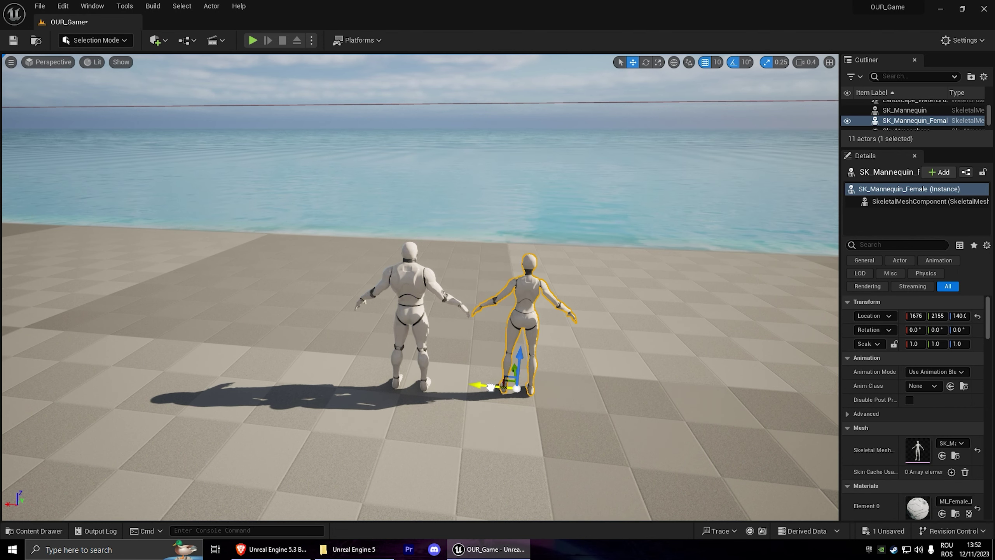
right_drag(490, 387, 704, 100)
click(718, 63)
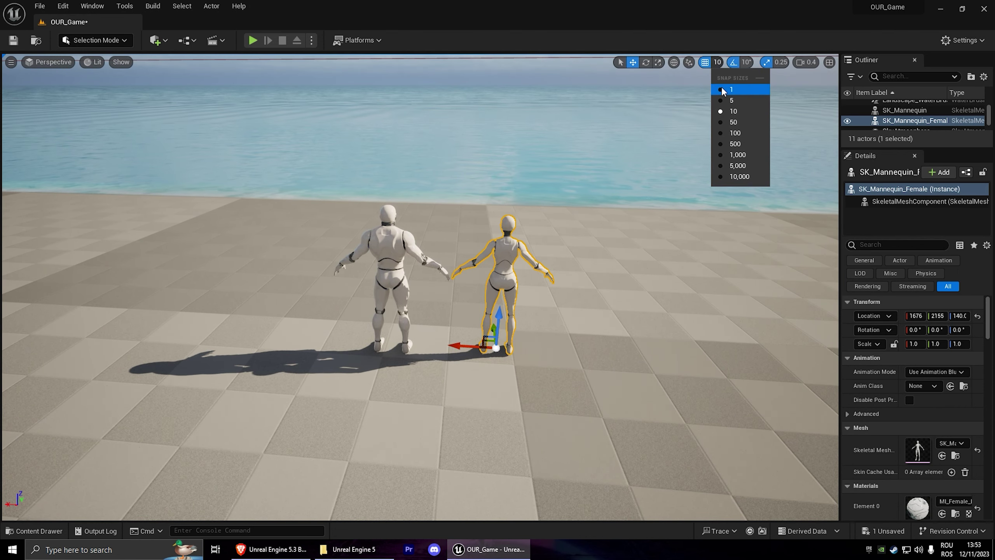
drag(465, 345, 462, 347)
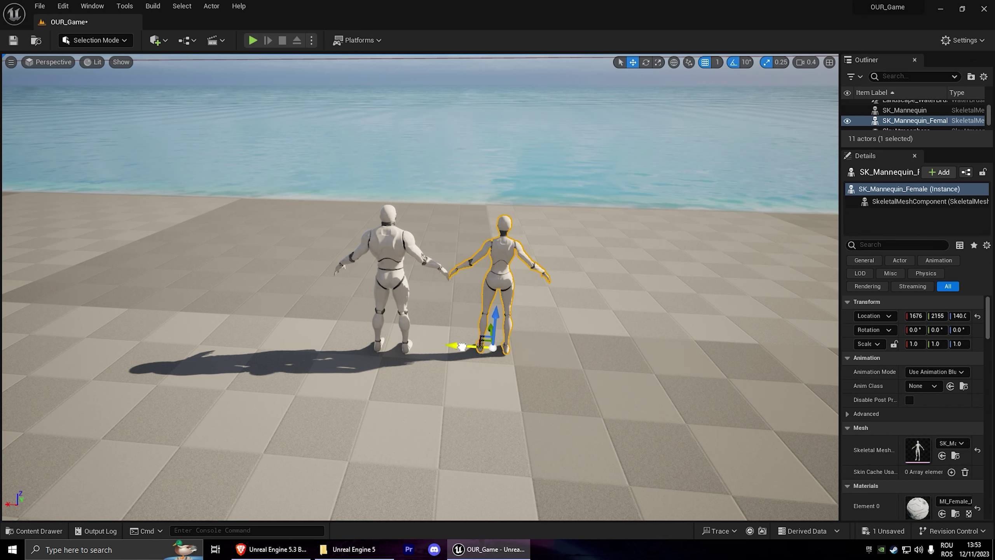
scroll(536, 315, up, 5)
scroll(564, 330, up, 3)
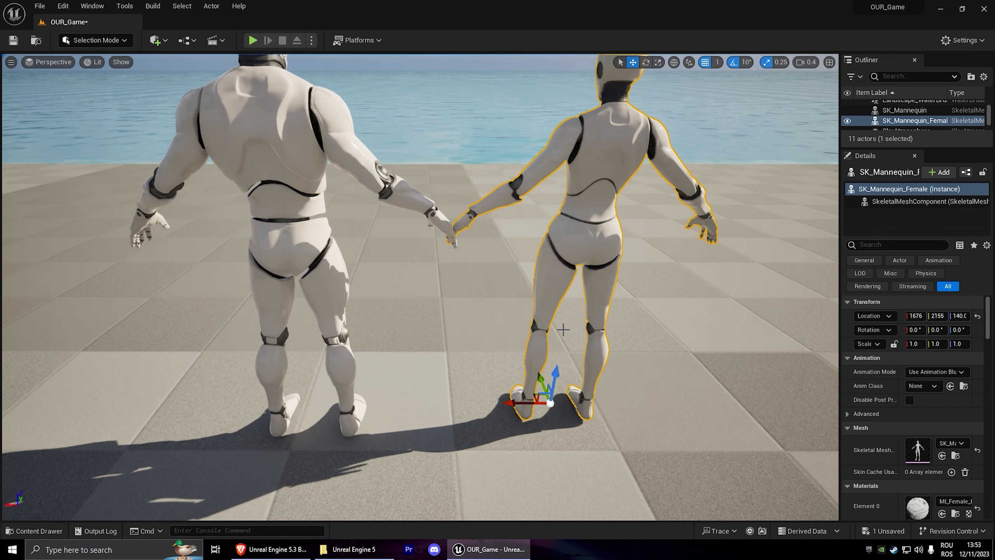
click(559, 369)
scroll(559, 369, down, 5)
scroll(559, 369, down, 3)
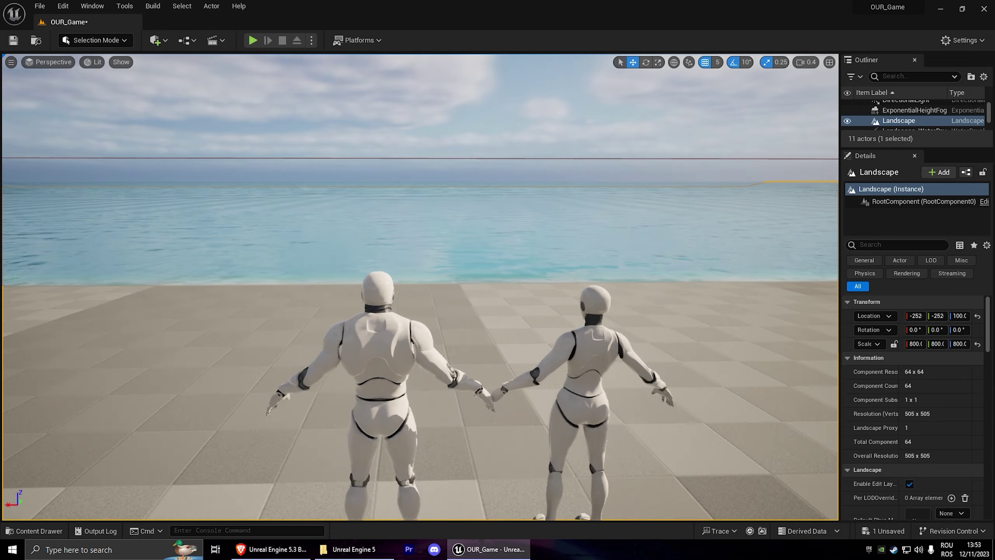
scroll(559, 369, down, 3)
scroll(559, 267, up, 3)
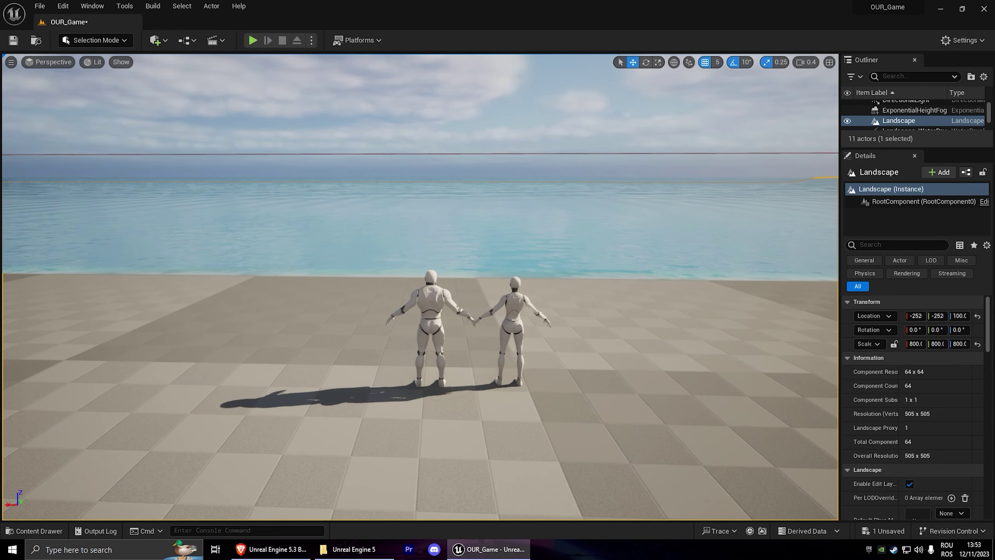
scroll(370, 464, up, 3)
- Place the ASY_NC_CoastRocks_L_01 rock assembly at 1684, 2163, 100, left of the mannequins
key(ctrl+space)
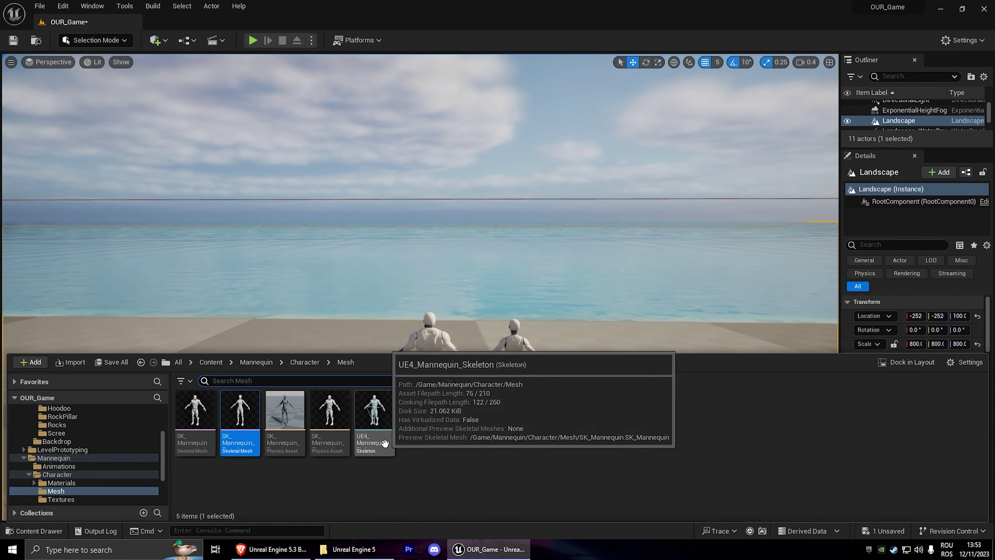
click(64, 469)
mouse_move(195, 416)
mouse_down()
mouse_move(195, 368)
mouse_move(227, 320)
mouse_up()
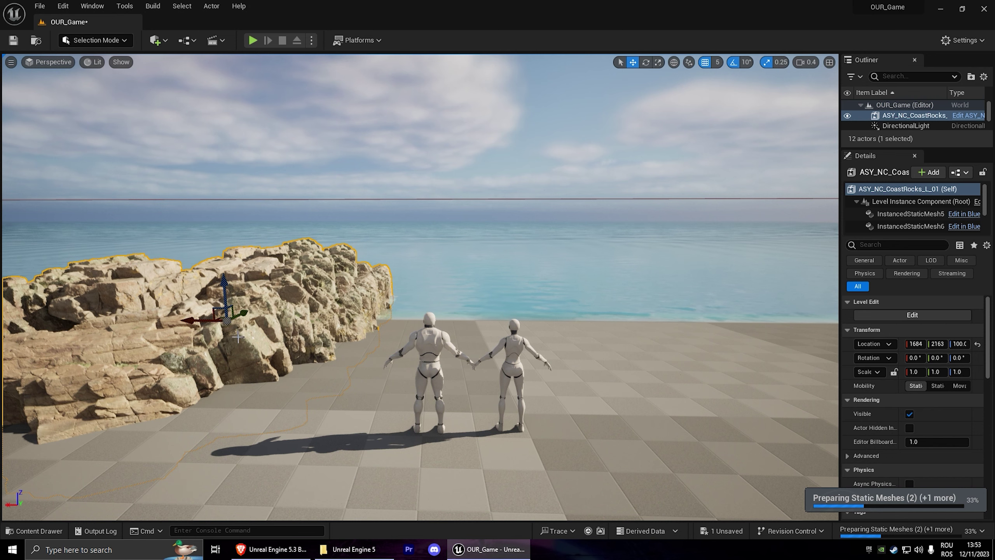
key(f)
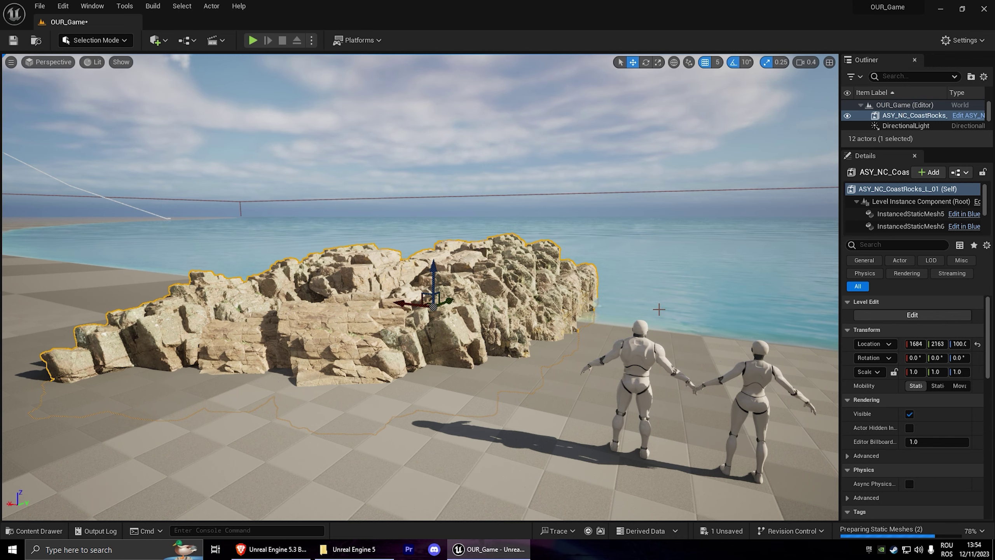
right_drag(714, 319, 744, 315)
right_drag(663, 274, 663, 299)
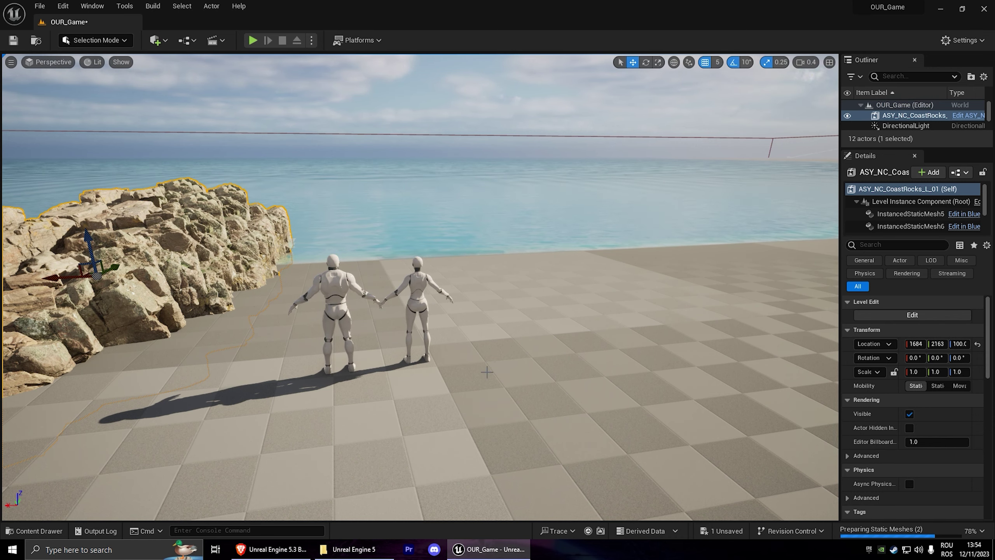
- Make the Landscape visible again and focus the view on SK_Mannequin
right_drag(487, 372, 549, 333)
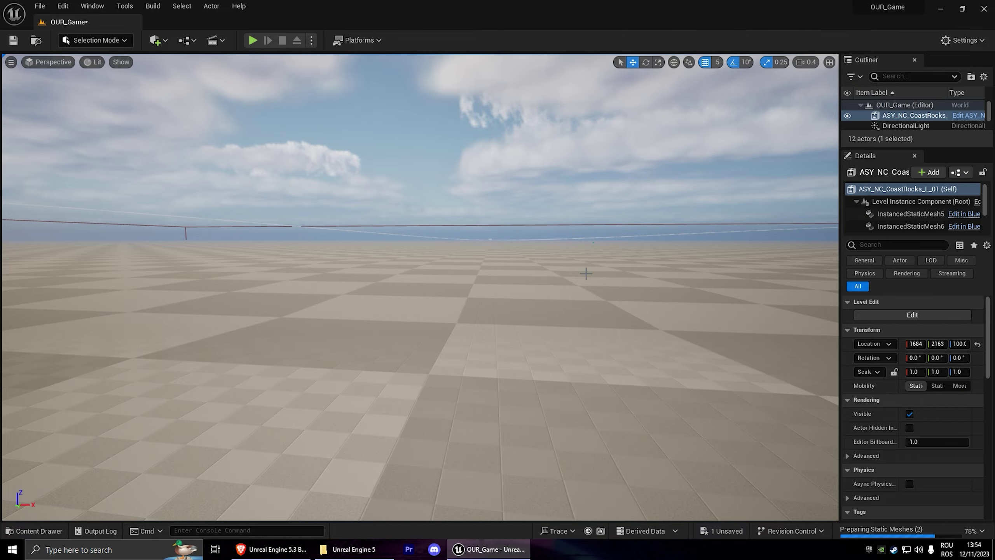
mouse_move(548, 333)
right_down()
mouse_move(487, 371)
mouse_move(509, 345)
mouse_move(451, 306)
mouse_move(392, 274)
mouse_move(361, 298)
mouse_move(374, 306)
right_up()
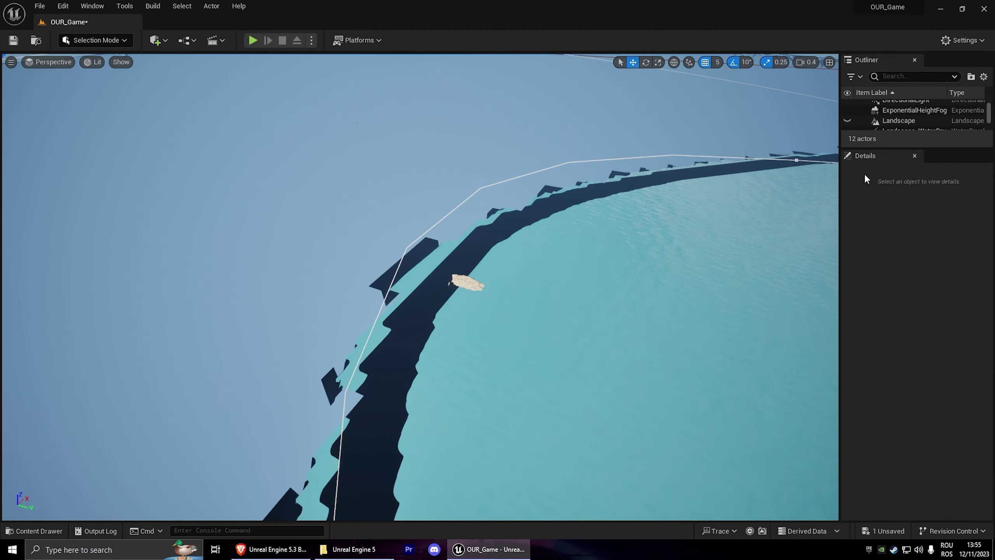
click(848, 121)
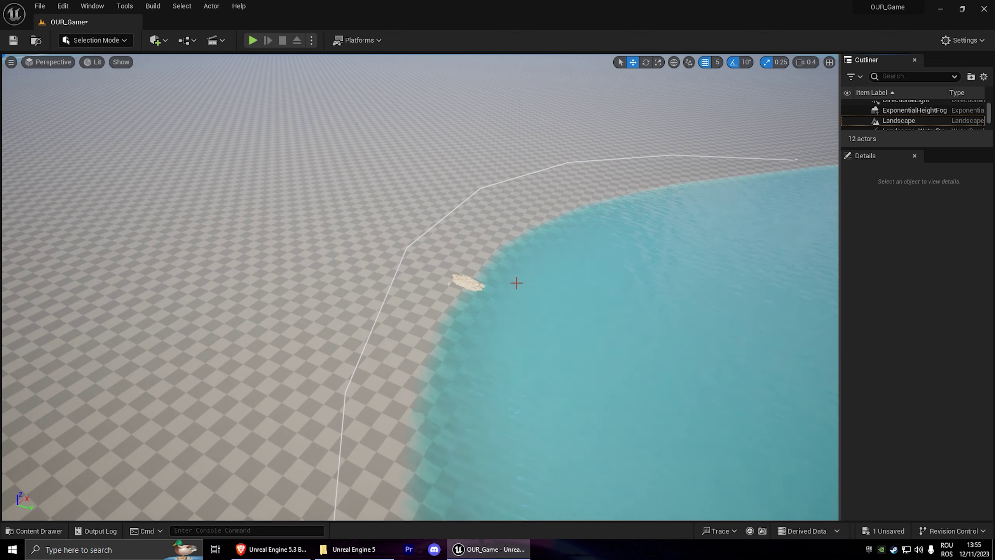
click(464, 285)
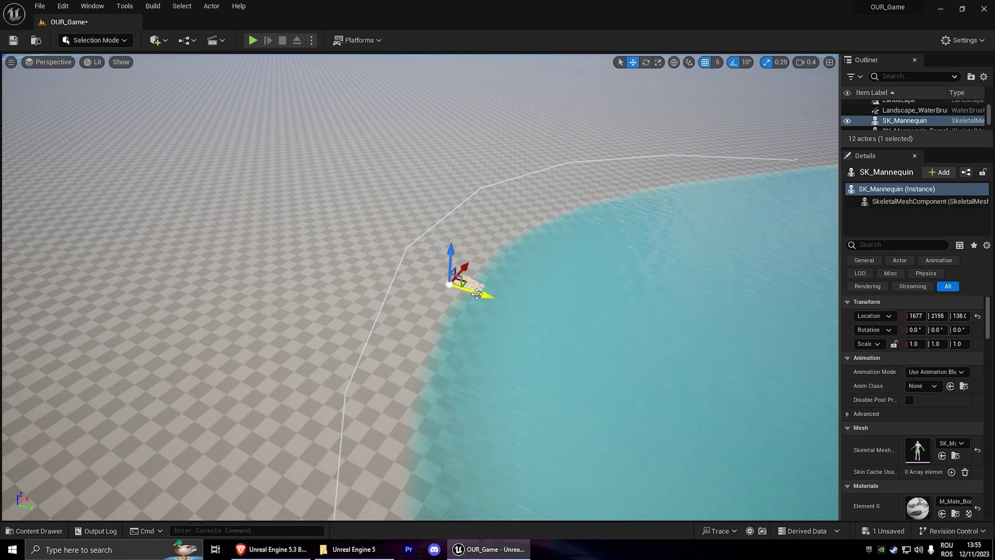
click(447, 286)
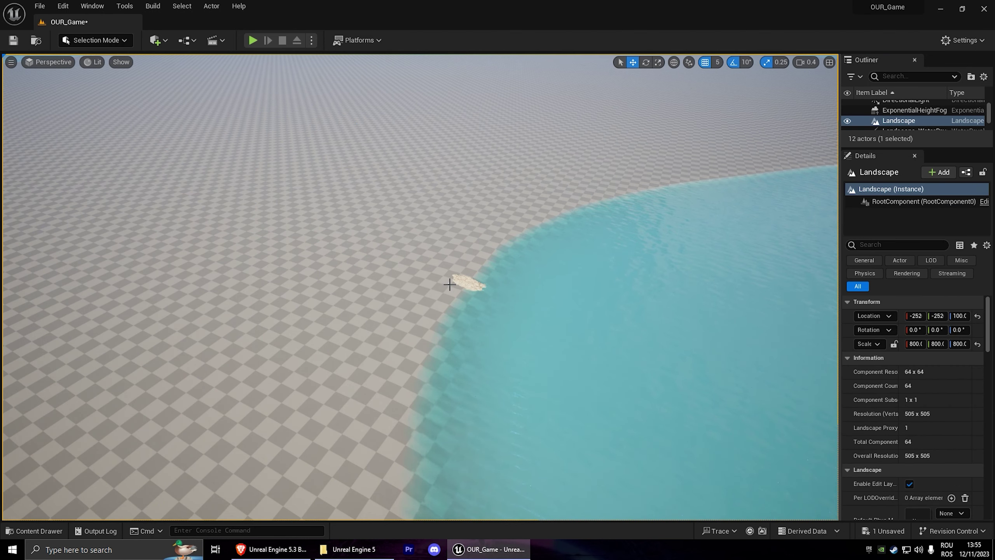
click(451, 285)
key(f)
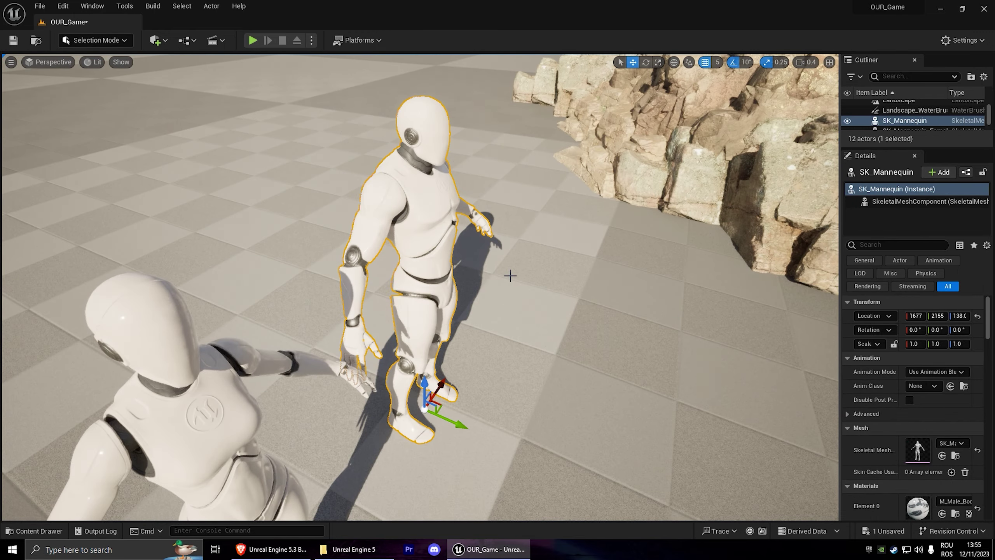
mouse_move(508, 276)
alt+mouse_down()
mouse_move(587, 259)
mouse_move(509, 251)
mouse_move(509, 275)
alt+mouse_up()
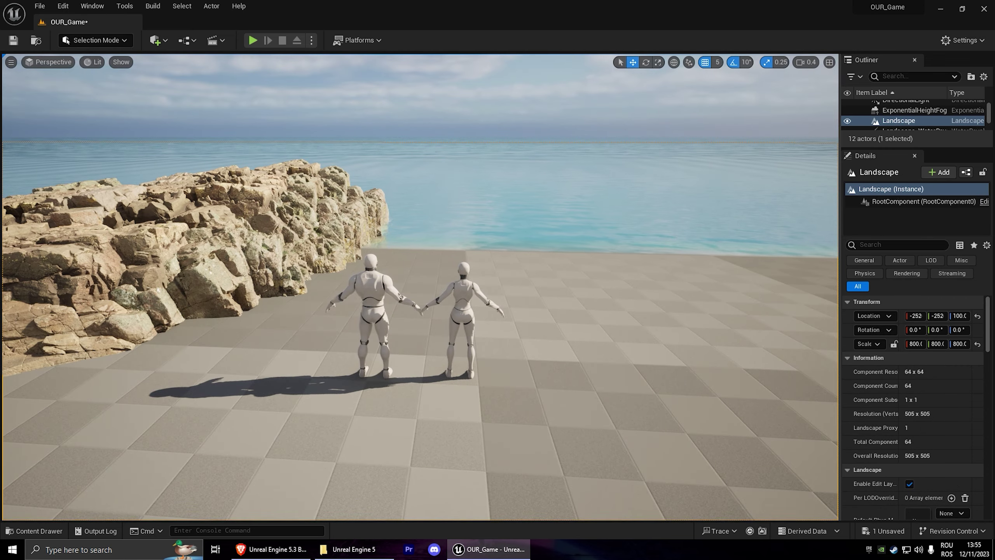
mouse_move(509, 275)
right_down()
mouse_move(588, 271)
mouse_move(509, 274)
right_up()
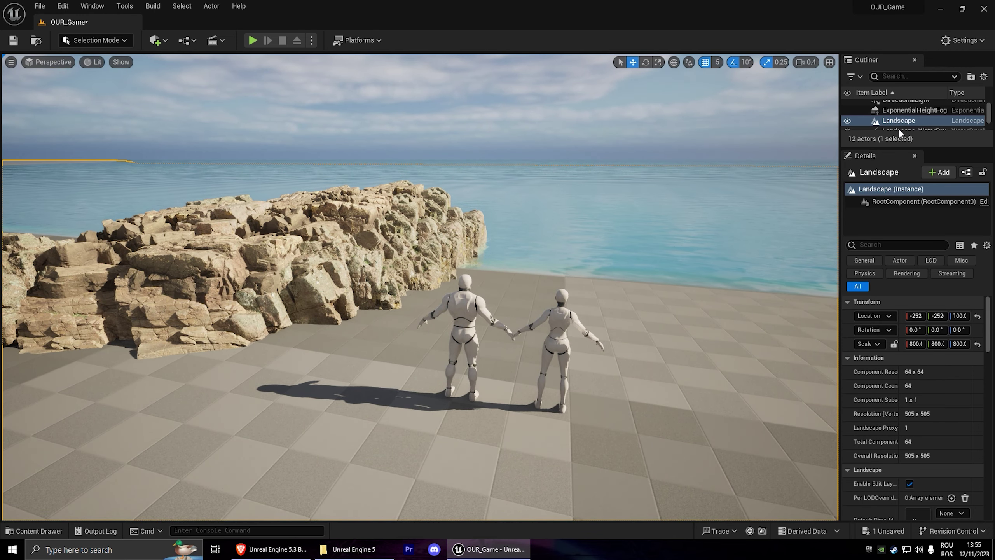
- Enlarge the Outliner actor list and frame SK_Mannequin selected from it
drag(905, 148, 906, 211)
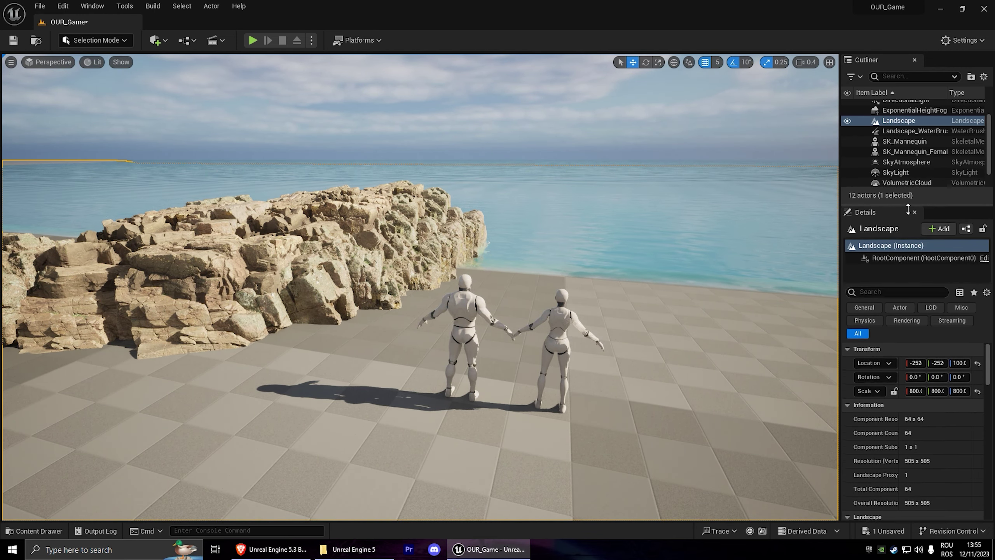
click(901, 141)
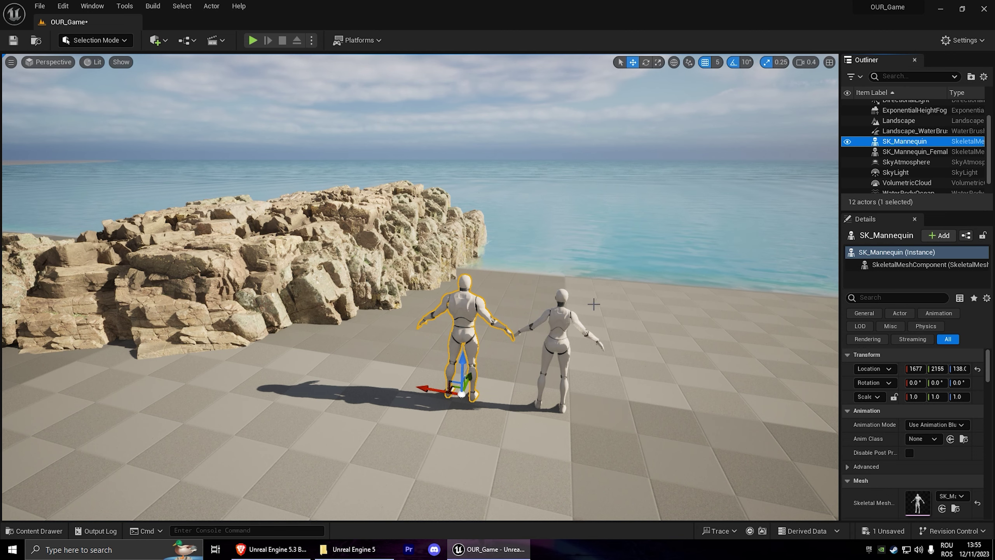
key(f)
scroll(537, 223, down, 5)
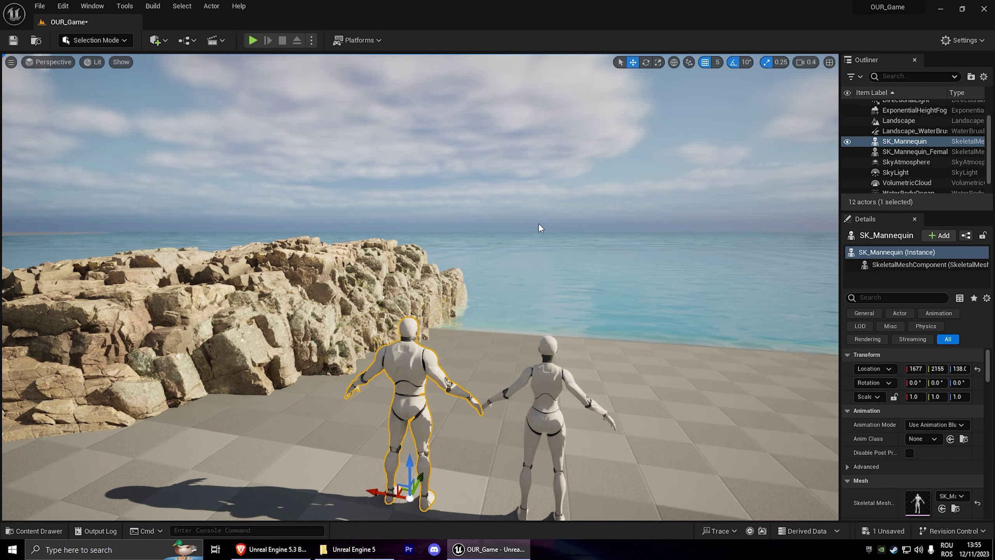
- Tilt the coast rock about 8 degrees on X with rotation snapping turned off
mouse_move(546, 348)
right_down()
mouse_move(255, 246)
mouse_move(239, 219)
right_up()
click(260, 243)
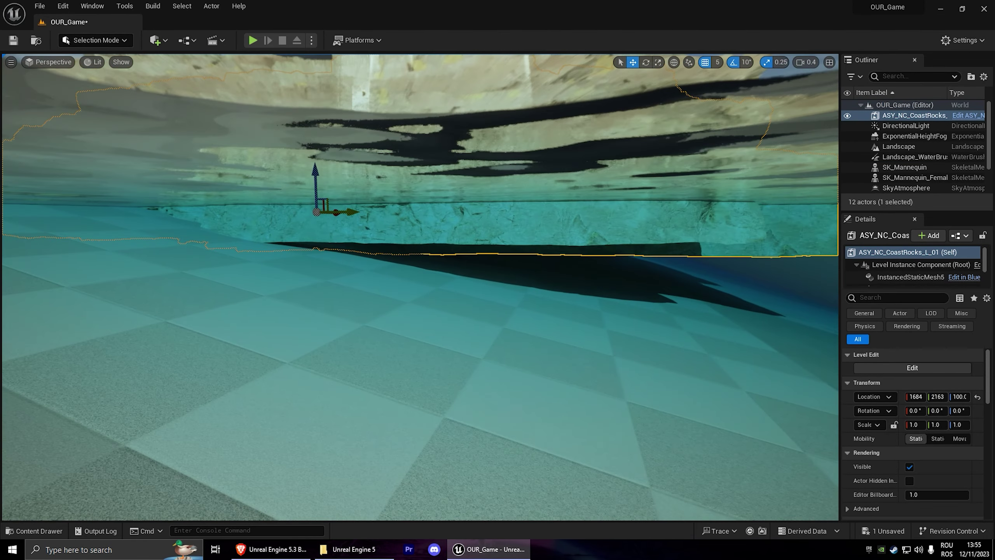
right_drag(379, 173, 431, 173)
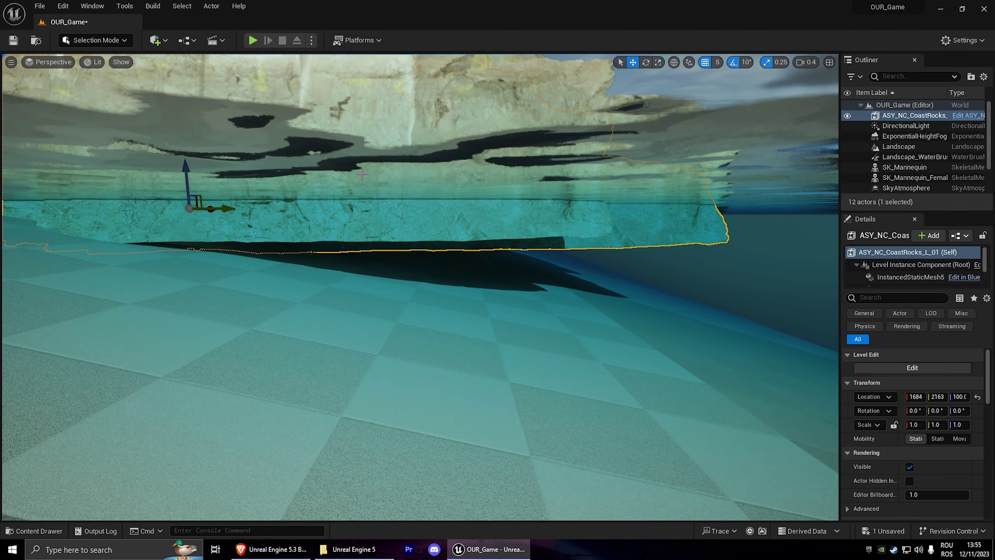
key(e)
drag(233, 231, 254, 239)
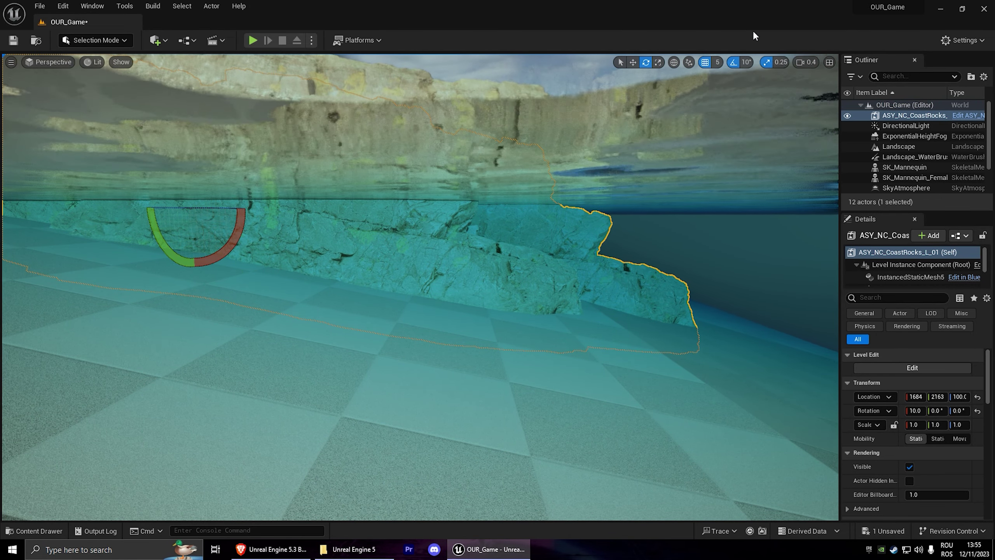
key(ctrl+z)
click(717, 62)
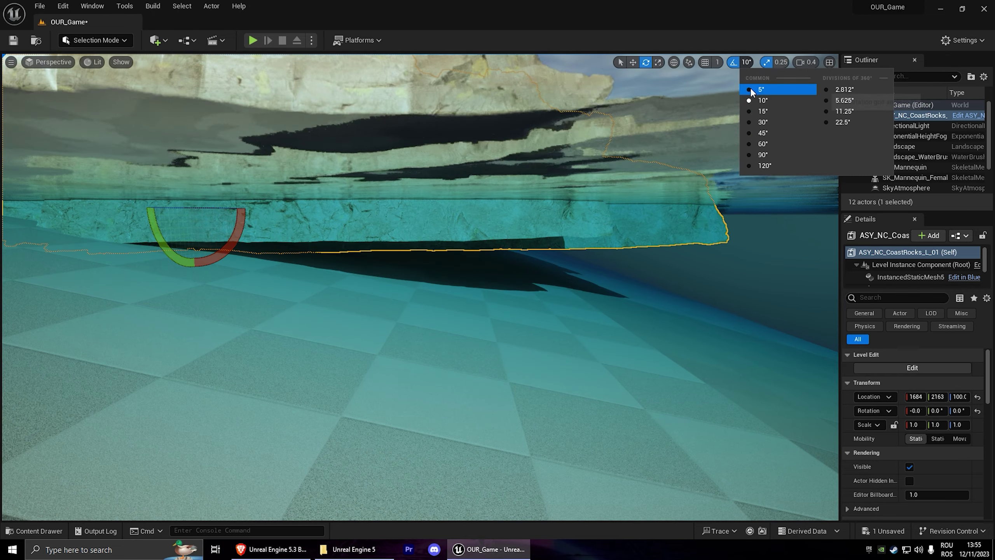
click(754, 89)
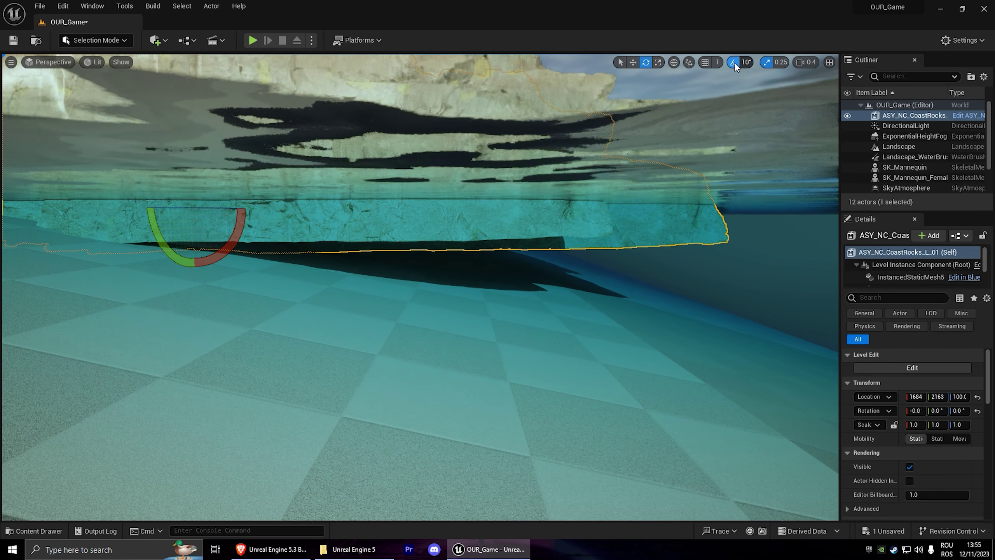
click(734, 62)
drag(157, 231, 188, 274)
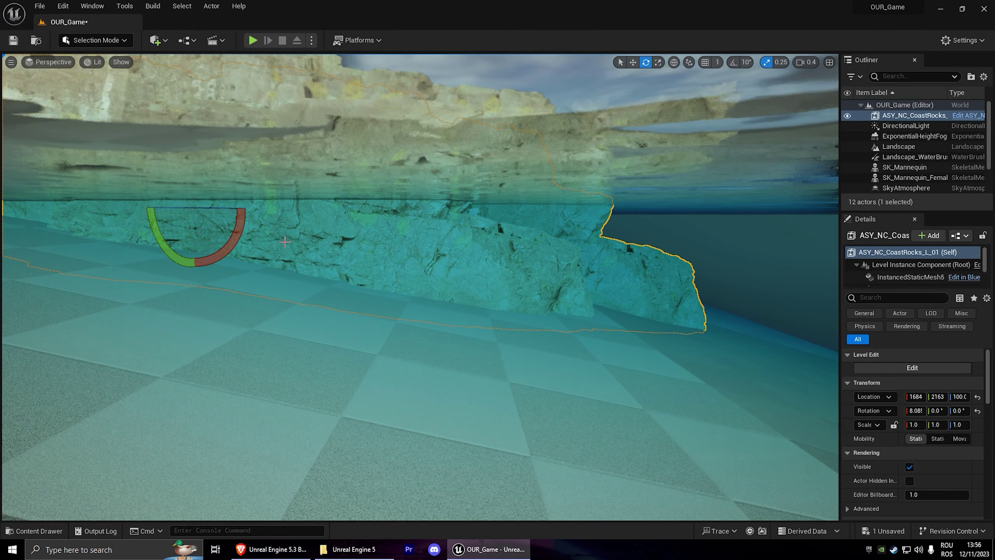
- Create a duplicate rock, ASY_NC_CoastRocks_L_2, extending the ledge into the water
key(w)
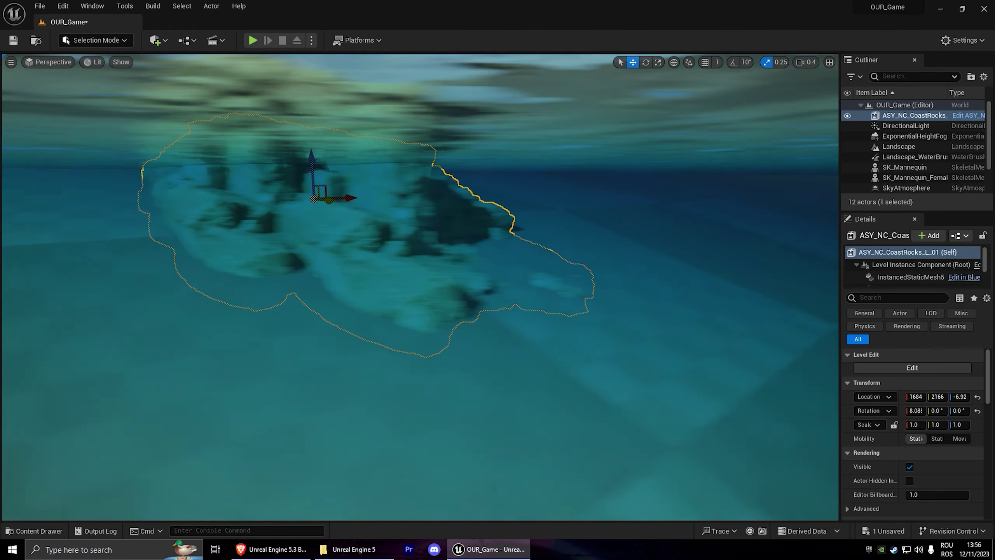
right_drag(419, 274, 353, 274)
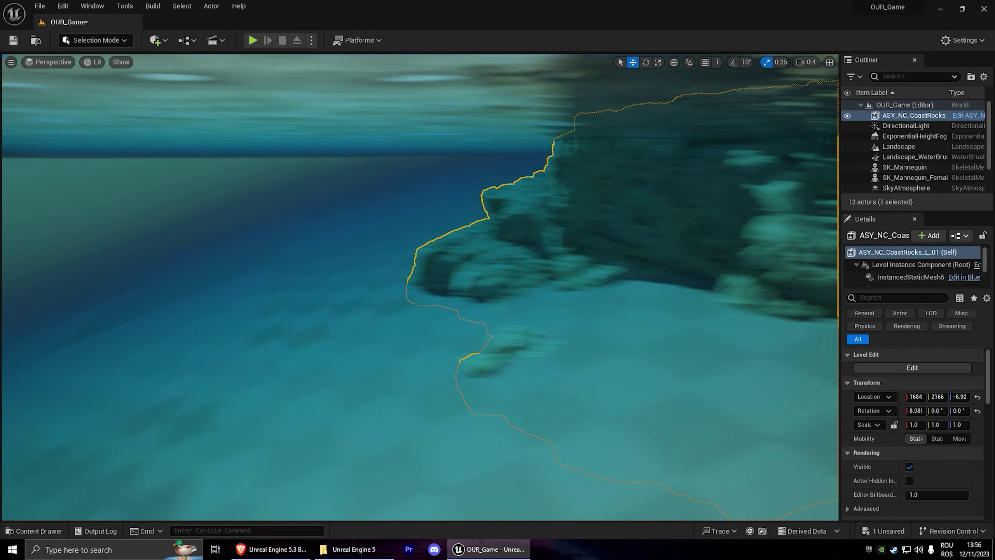
mouse_move(419, 275)
right_down()
mouse_move(392, 275)
mouse_move(431, 255)
mouse_move(431, 274)
mouse_move(408, 275)
mouse_move(451, 274)
right_up()
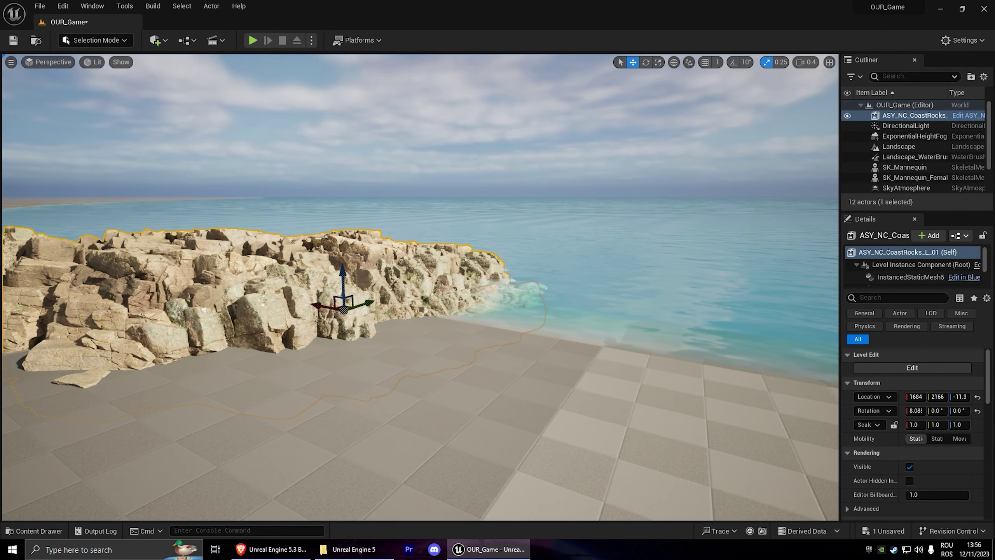
right_drag(502, 298, 501, 297)
key(ctrl+d)
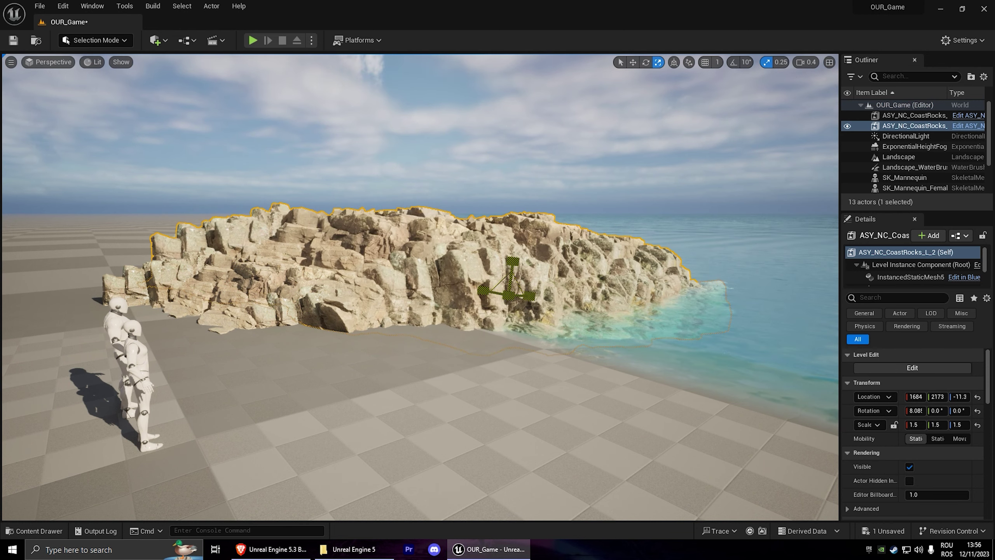
- Scale CoastRocks_L_2 to 1.75, ease its tilt to about 5.5°, and duplicate it as CoastRocks_L_3
drag(509, 294, 513, 286)
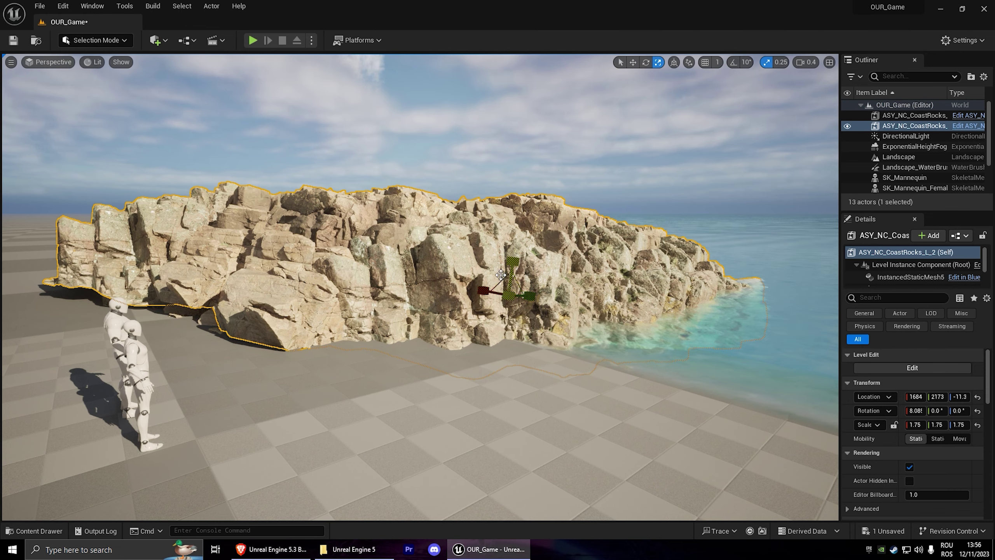
drag(487, 264, 486, 271)
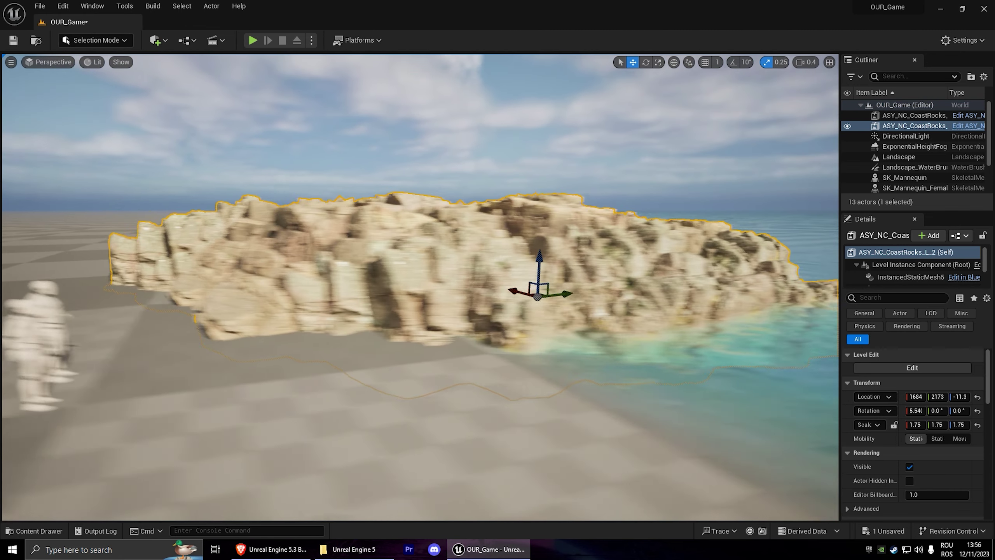
mouse_move(554, 291)
mouse_down()
mouse_move(485, 293)
mouse_move(627, 272)
mouse_move(600, 298)
mouse_move(470, 274)
mouse_move(470, 235)
mouse_move(470, 298)
mouse_move(470, 220)
mouse_move(470, 274)
mouse_move(481, 219)
mouse_up()
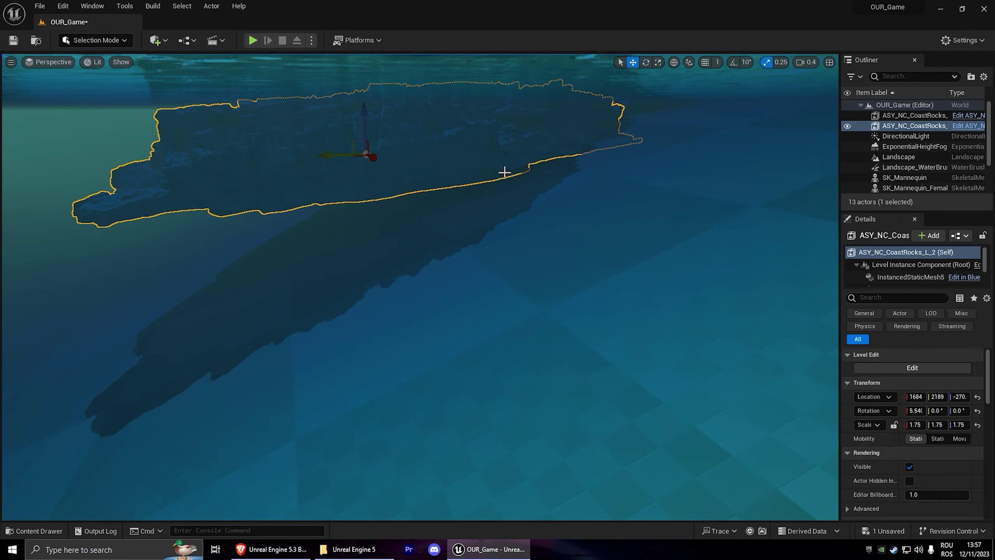
right_drag(504, 172, 504, 203)
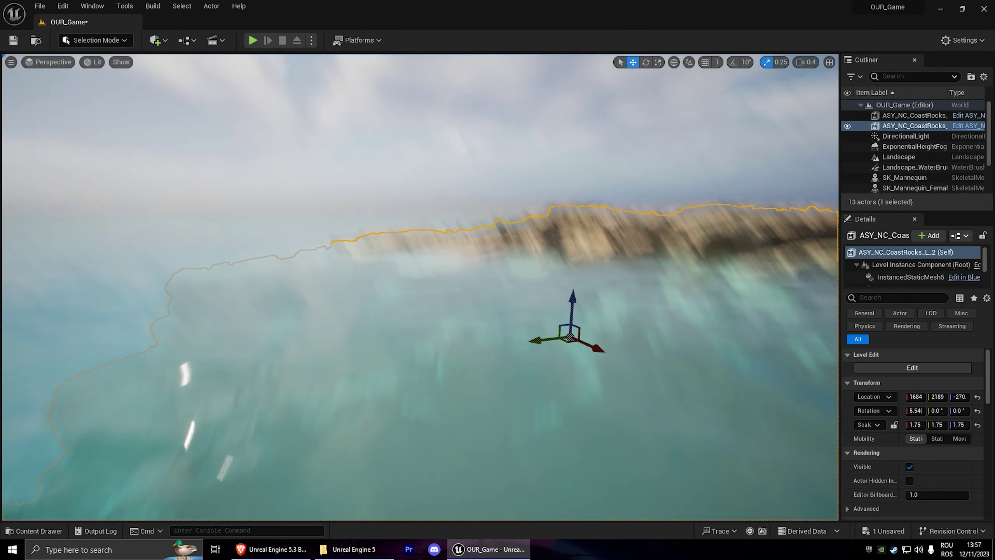
right_drag(454, 191, 453, 192)
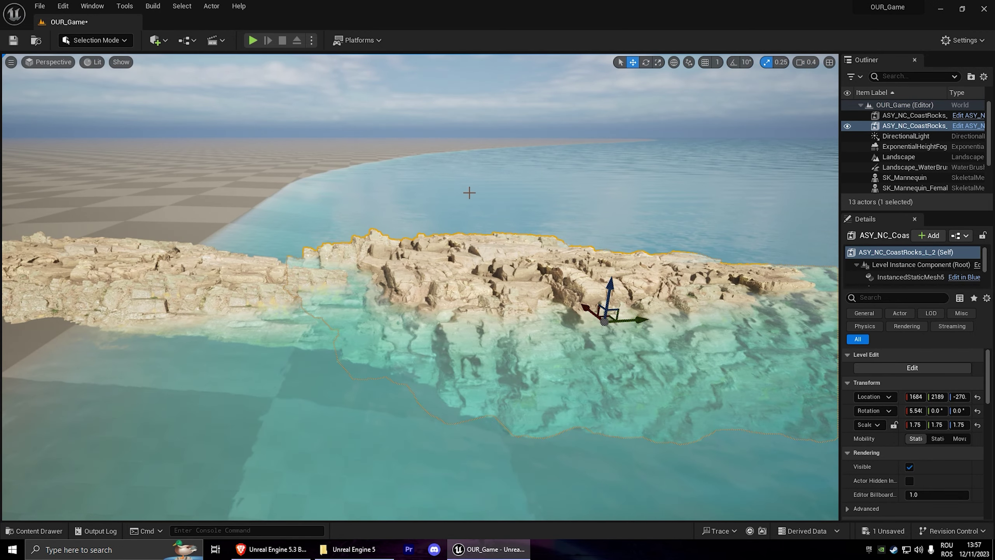
key(ctrl+d)
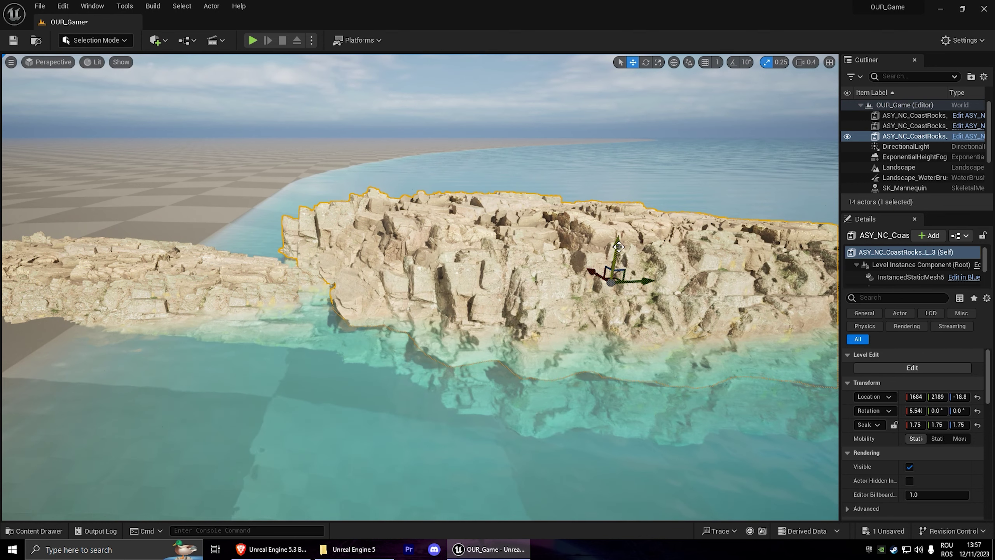
- Raise CoastRocks_L_3 above the water and scale it to 0.75, 1.0, 1.5
drag(610, 281, 556, 298)
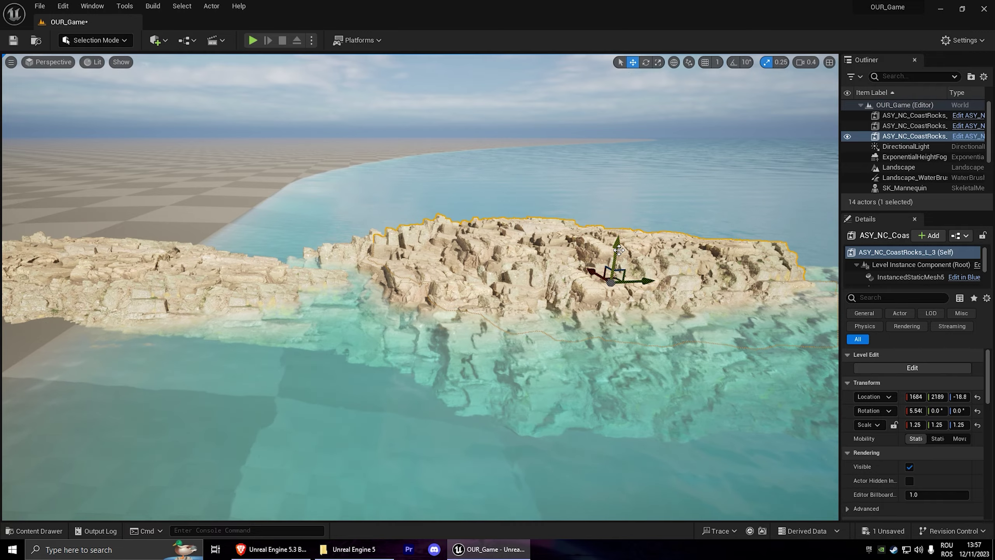
drag(619, 250, 618, 226)
right_drag(618, 225, 618, 225)
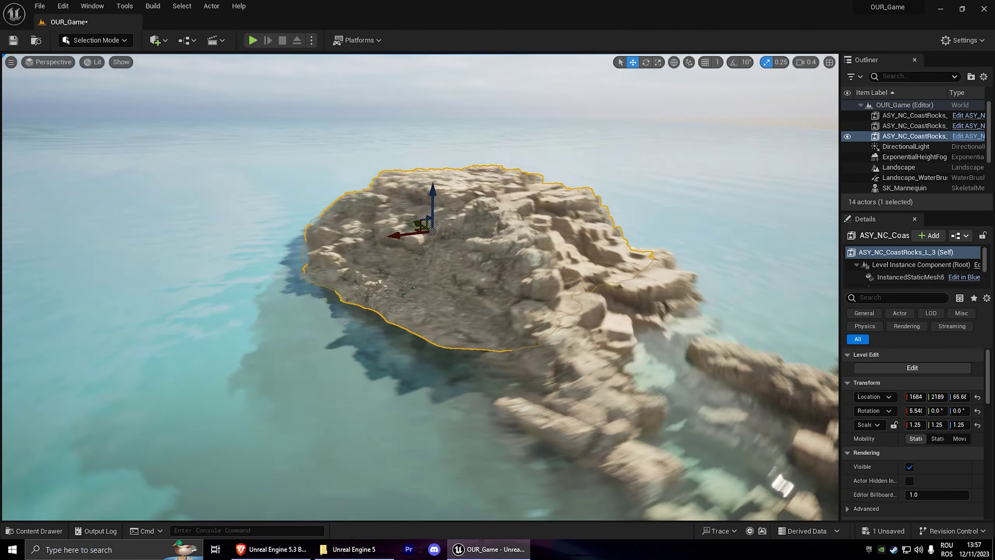
right_drag(549, 175, 548, 174)
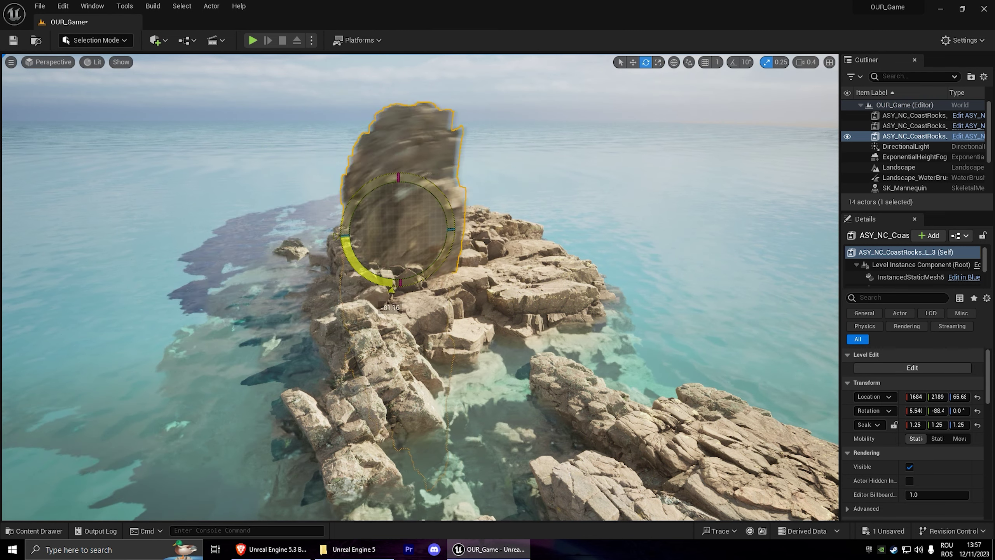
drag(376, 185, 386, 182)
key(ctrl+z)
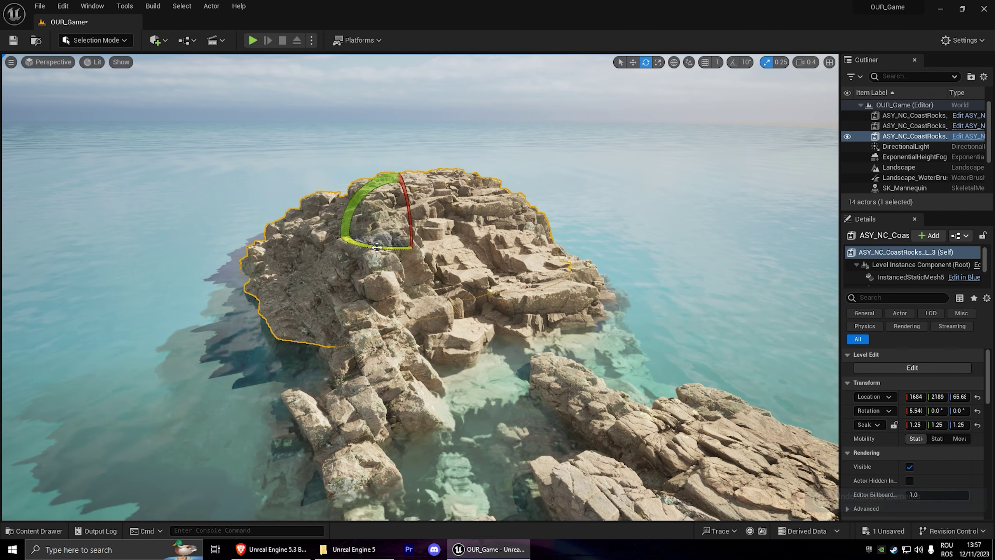
key(r)
mouse_move(373, 234)
mouse_down()
mouse_move(387, 233)
mouse_move(359, 233)
mouse_move(392, 231)
mouse_move(381, 232)
mouse_up()
mouse_move(381, 233)
right_down()
mouse_move(407, 254)
mouse_move(509, 251)
mouse_move(490, 274)
mouse_move(478, 271)
mouse_move(648, 285)
right_up()
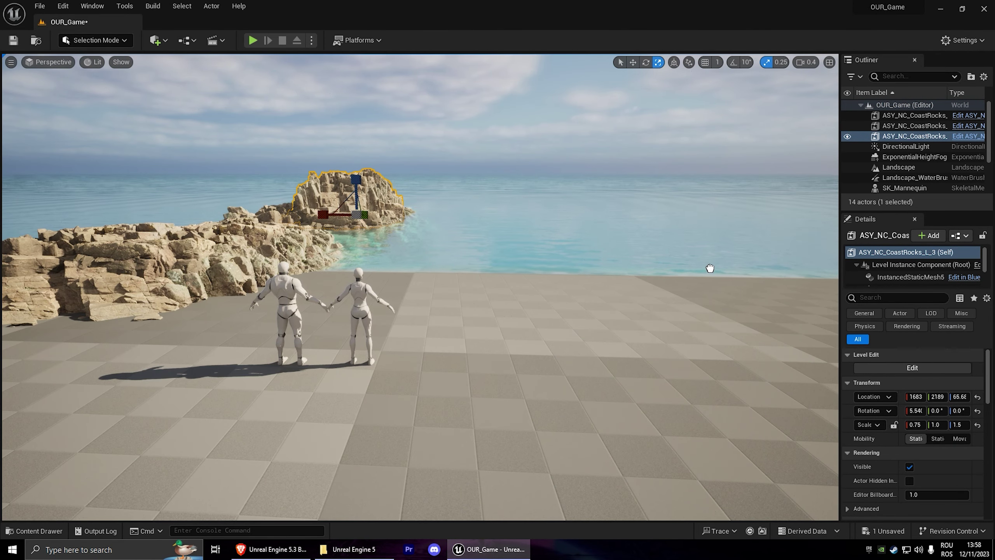
- Drop ASY_NC_Cliff_M_02 into the level at 1625, 2224 and let its meshes finish preparing
drag(712, 265, 702, 263)
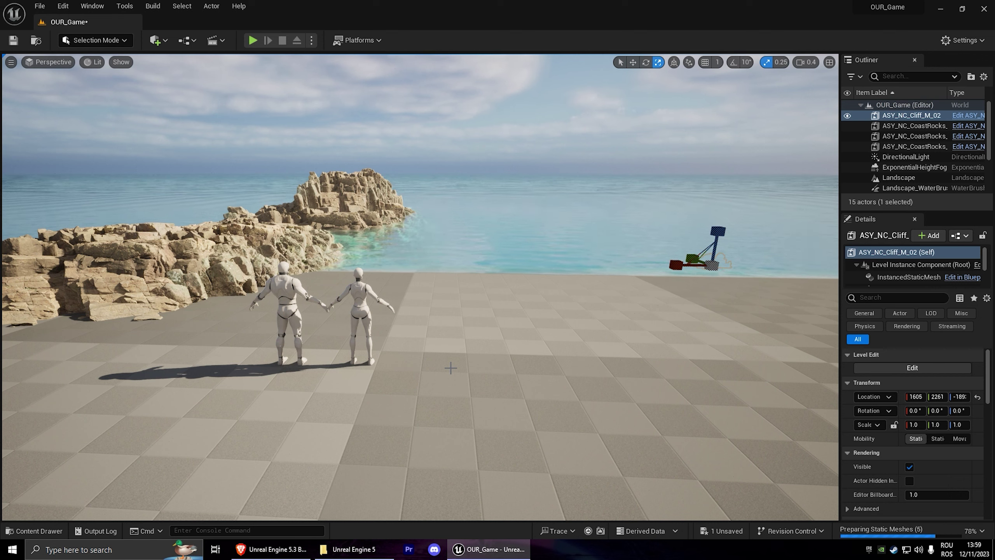
mouse_move(964, 533)
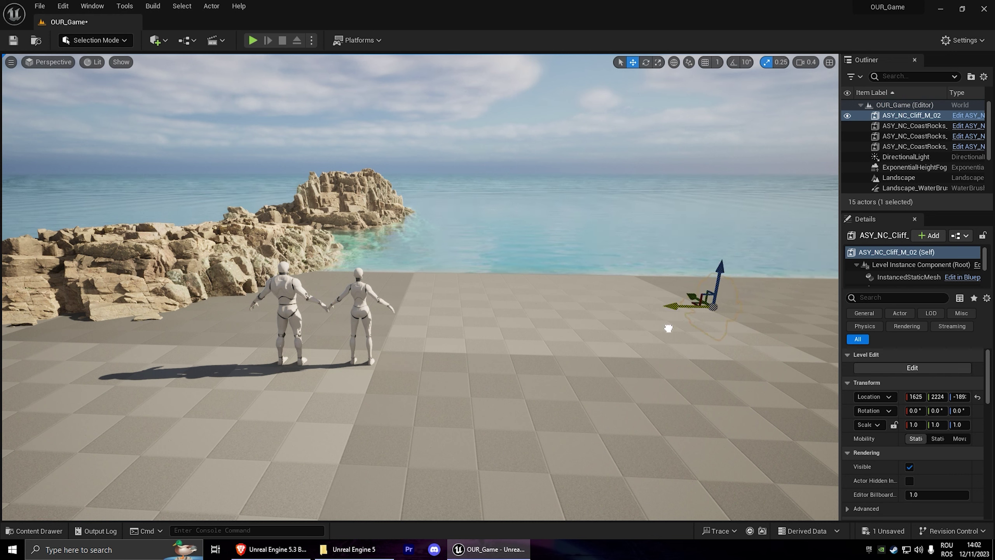
- Lift Cliff_M_02 out of the sea toward shore and rotate it about 117 degrees around Z
drag(532, 205, 514, 183)
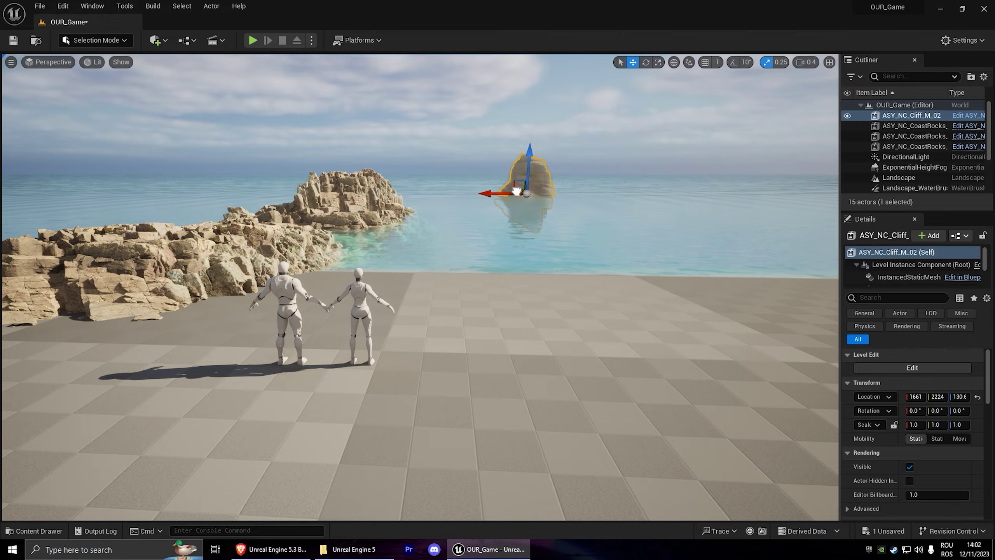
drag(516, 192, 536, 220)
scroll(419, 287, up, 8)
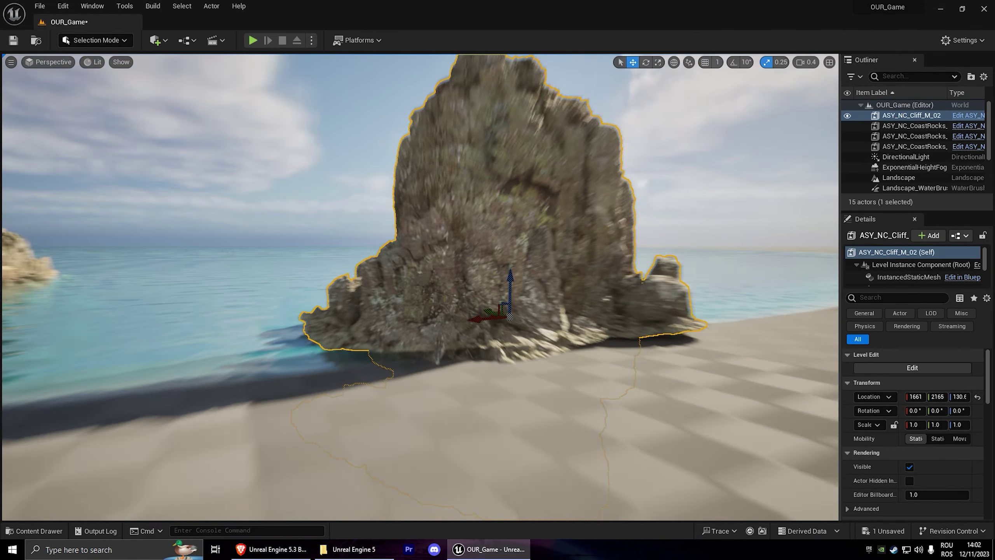
scroll(466, 313, down, 8)
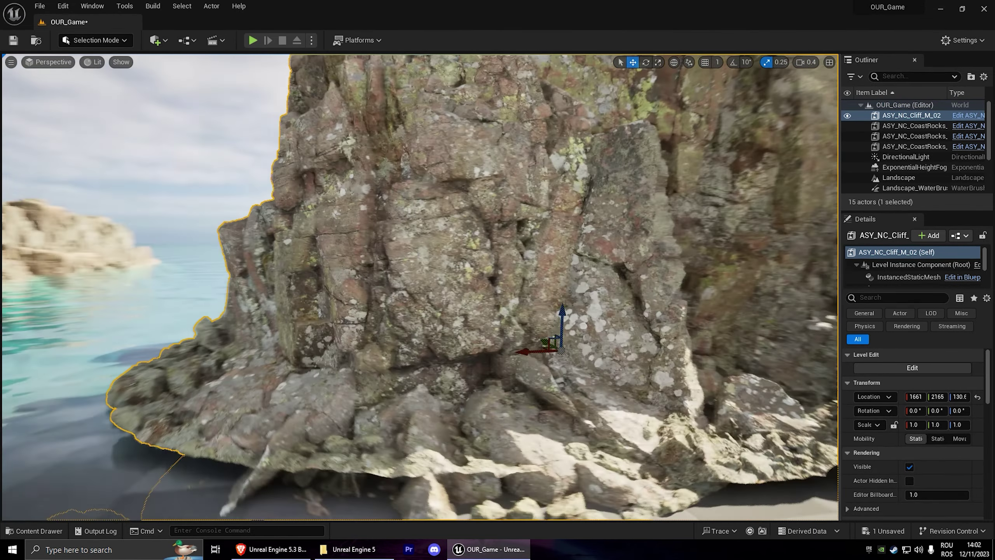
key(e)
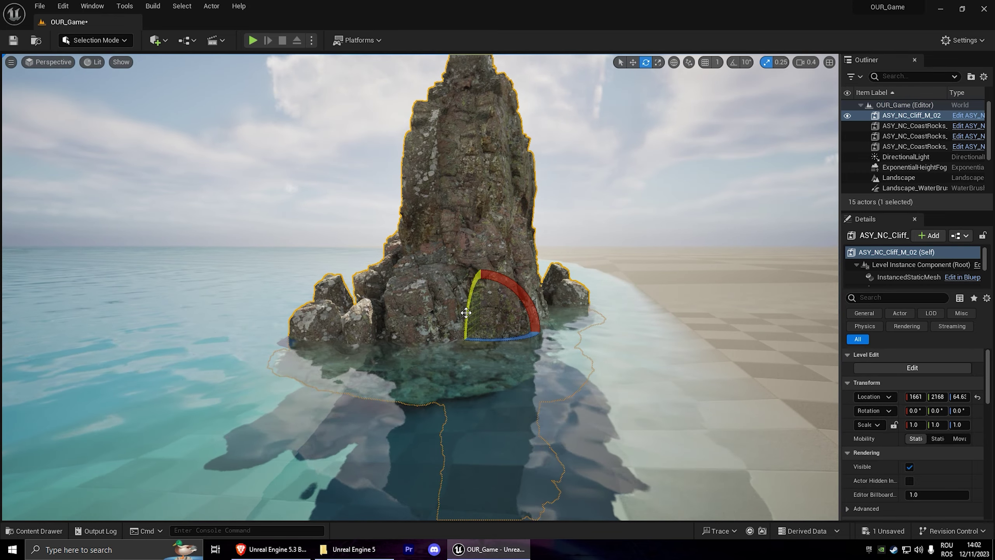
drag(500, 333, 451, 338)
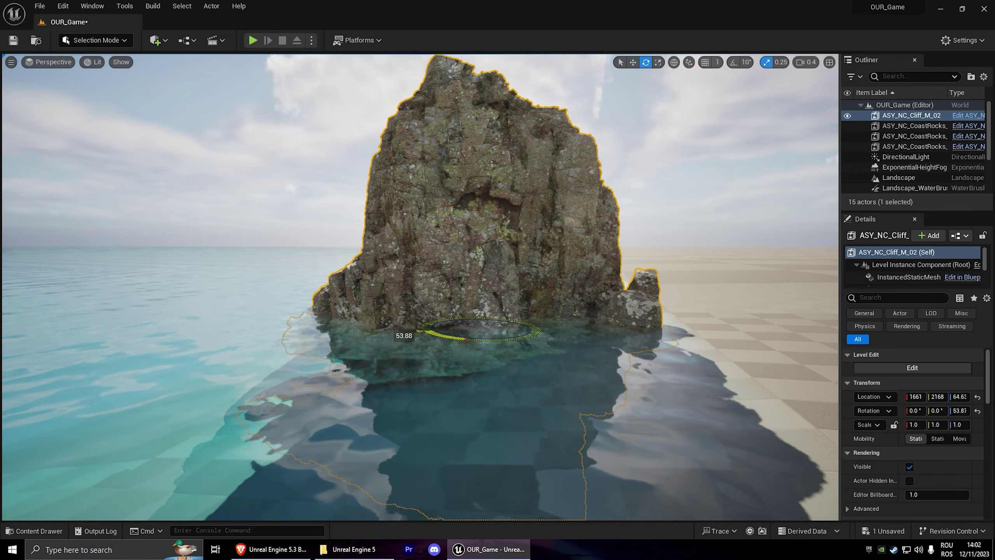
key(w)
key(End)
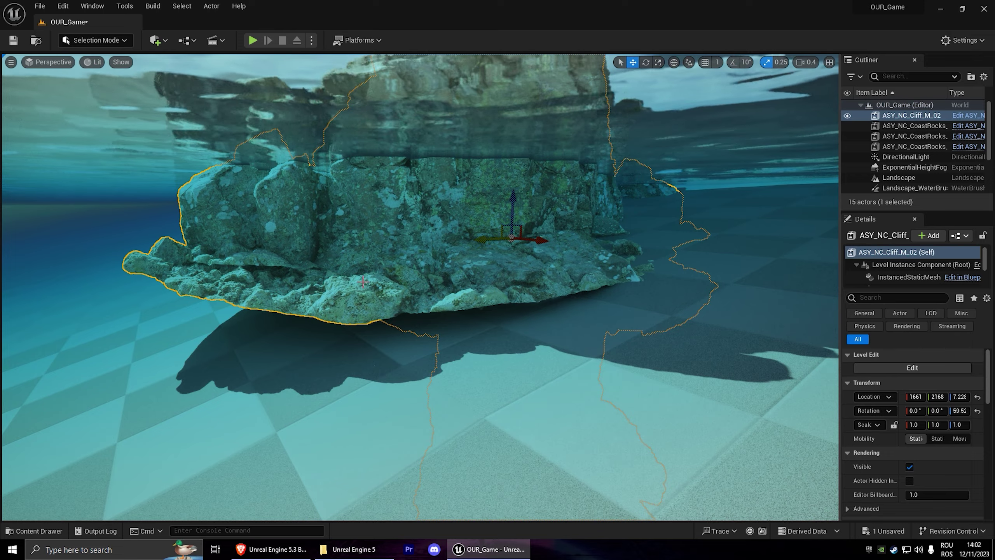
mouse_move(571, 332)
right_down()
mouse_move(509, 372)
mouse_move(456, 319)
right_up()
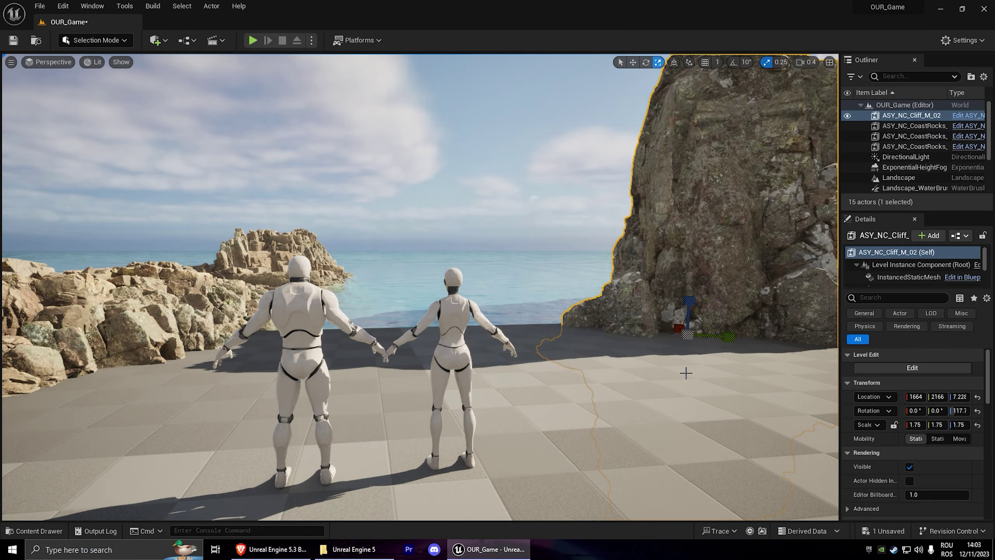
right_drag(686, 373, 359, 285)
- Play the level in editor and walk the character along the cliff base
key(w)
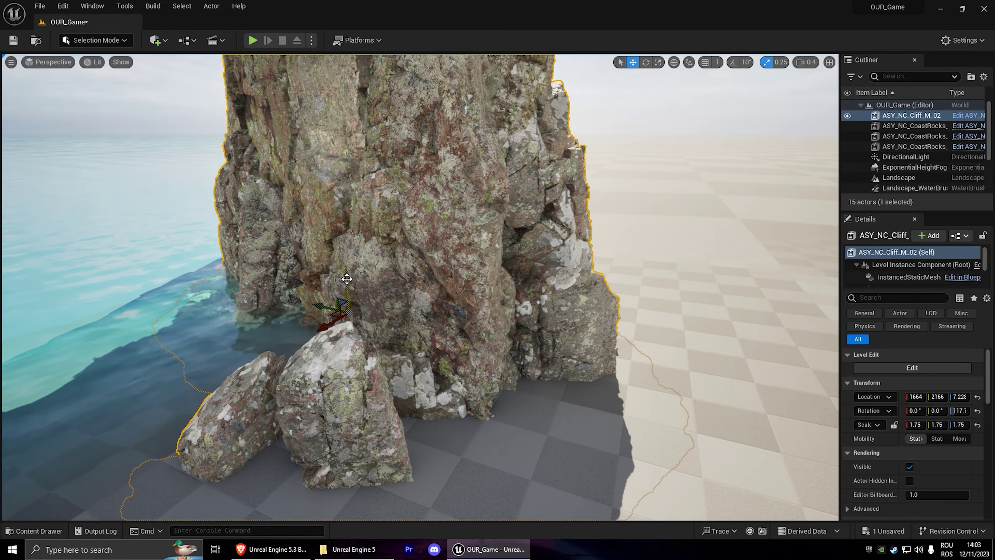
key(alt+p)
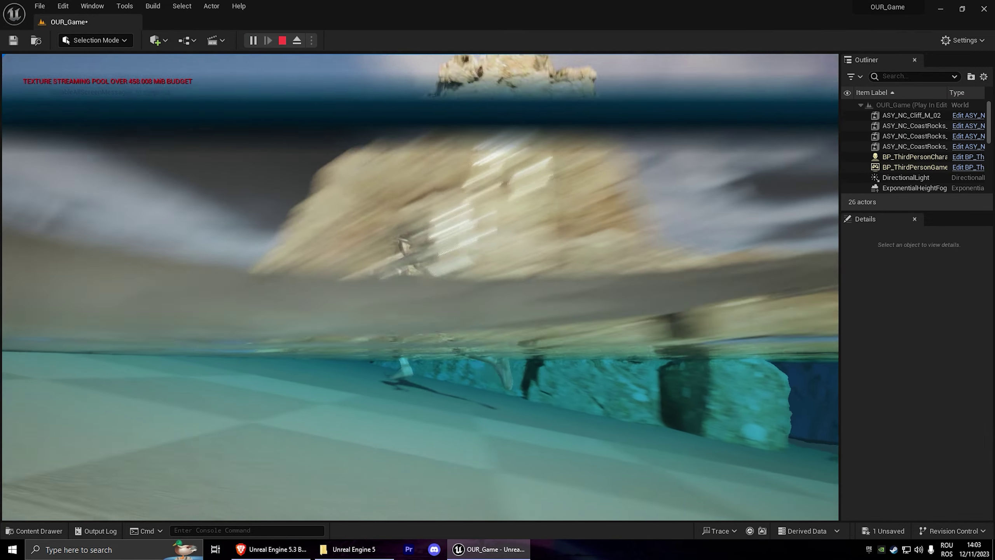
key(w)
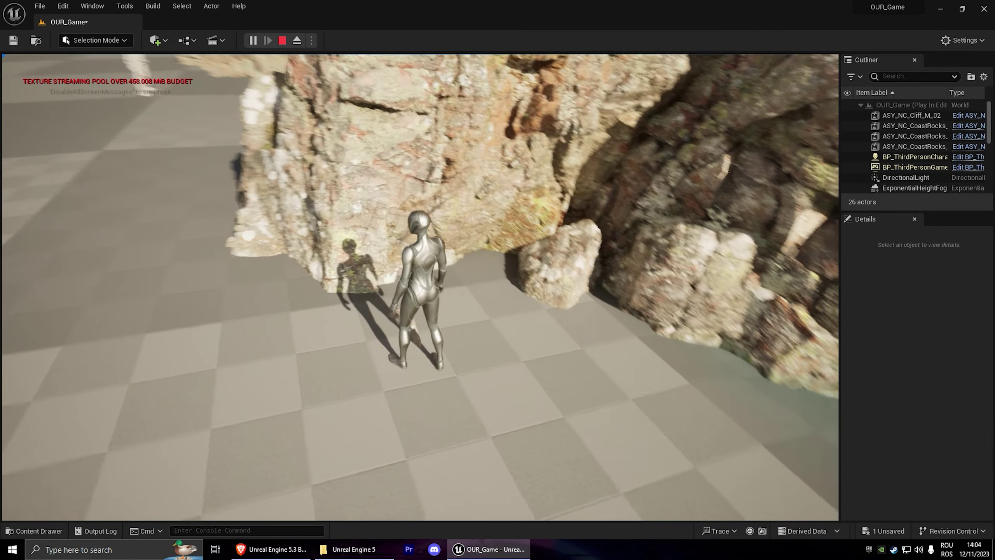
key(w)
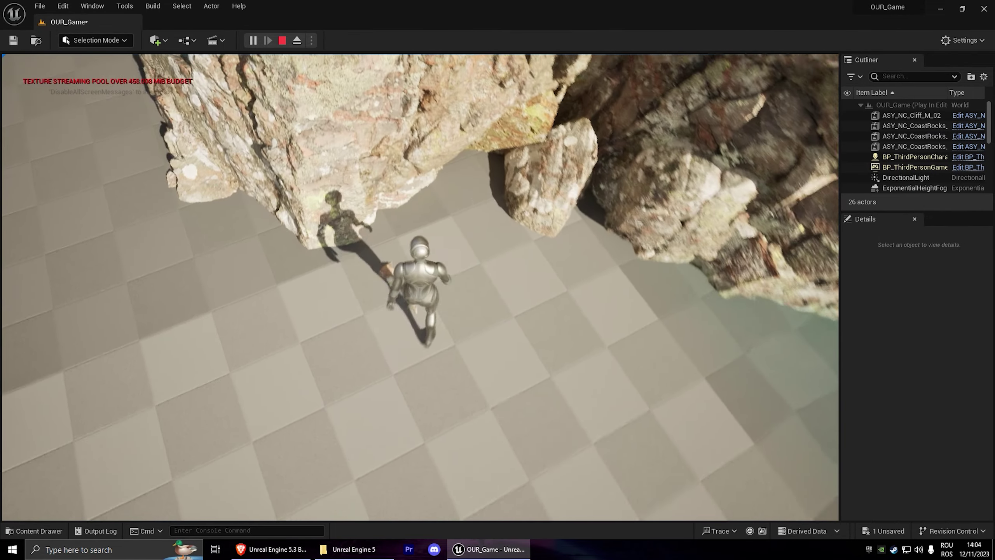
key(w)
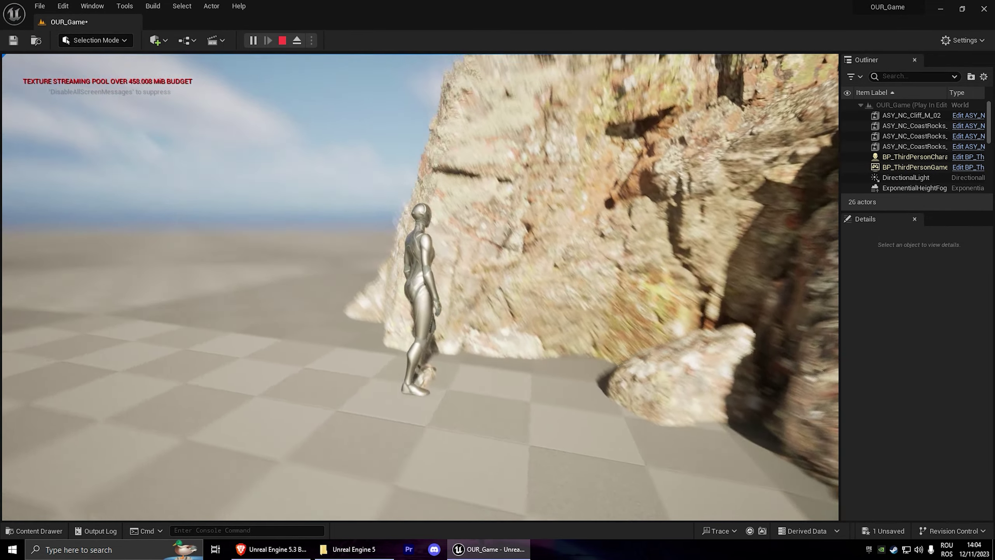
key(w)
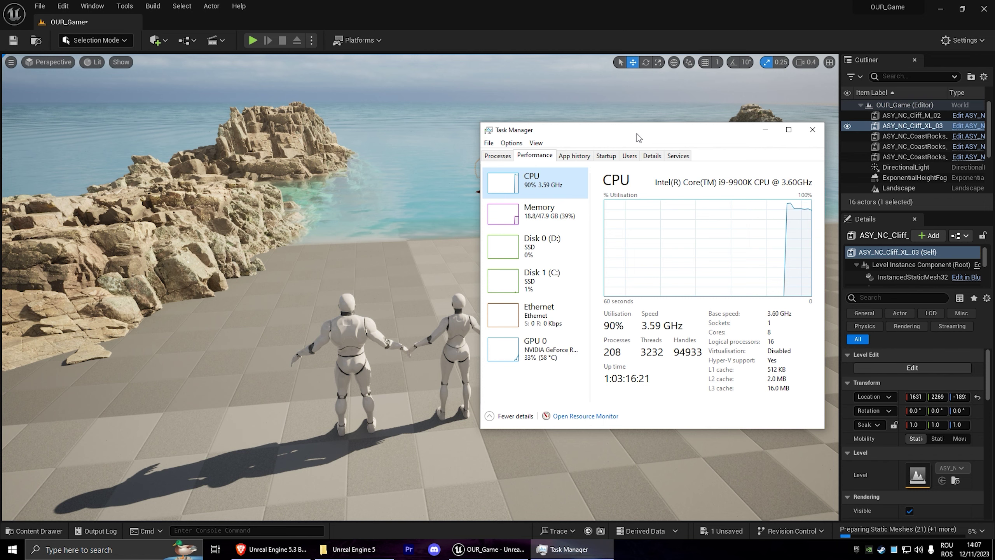
- Check CPU, GPU 0 and Memory usage in Task Manager's Performance tab, then close it
drag(639, 133, 281, 158)
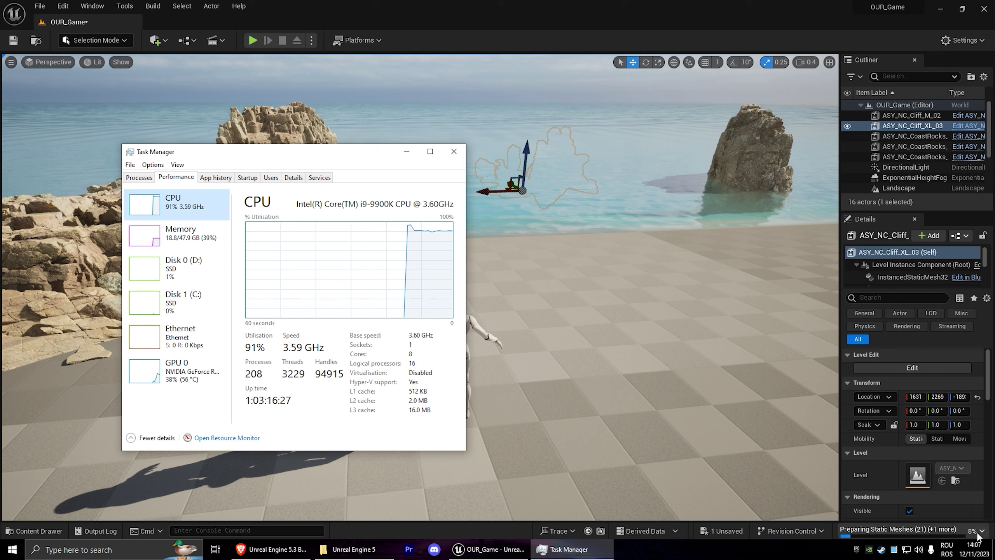
click(182, 372)
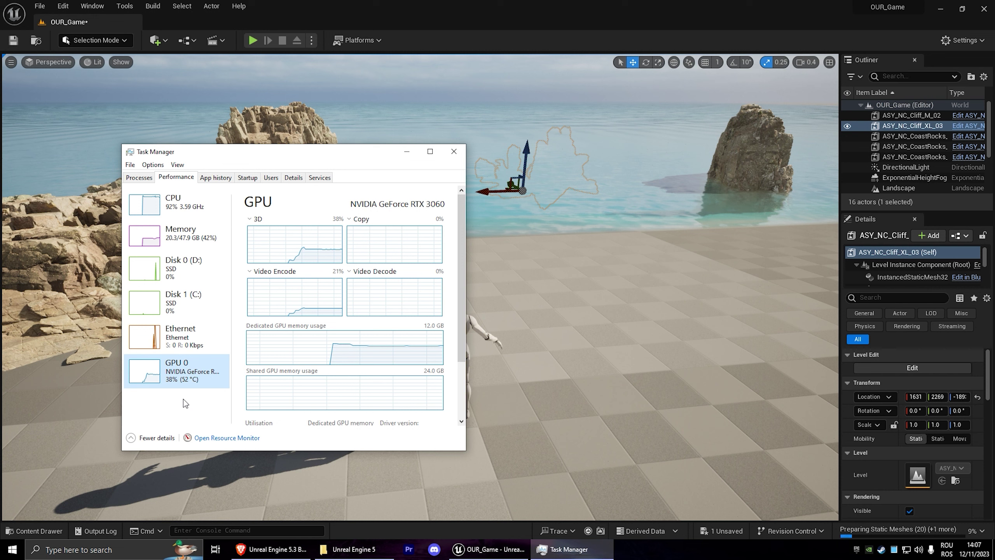
click(189, 244)
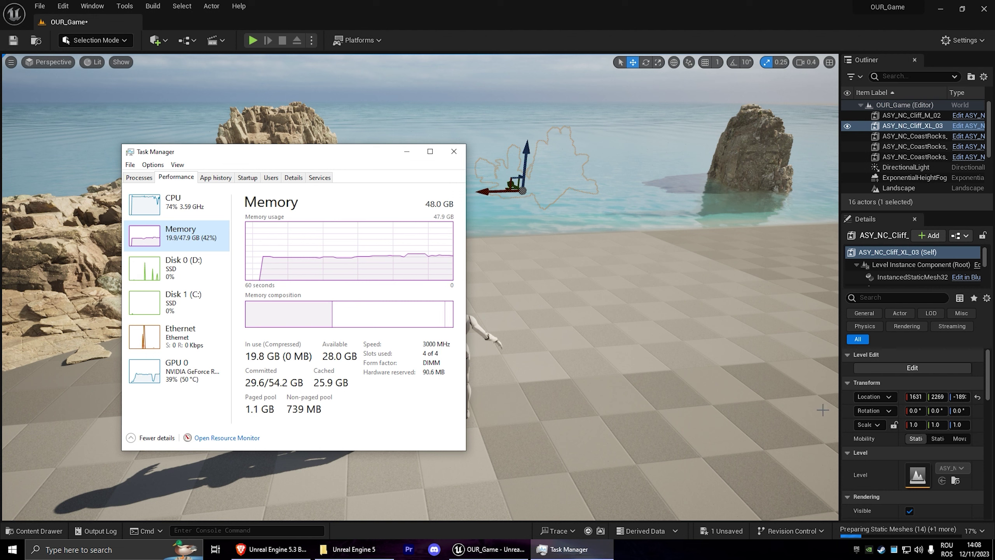
click(176, 211)
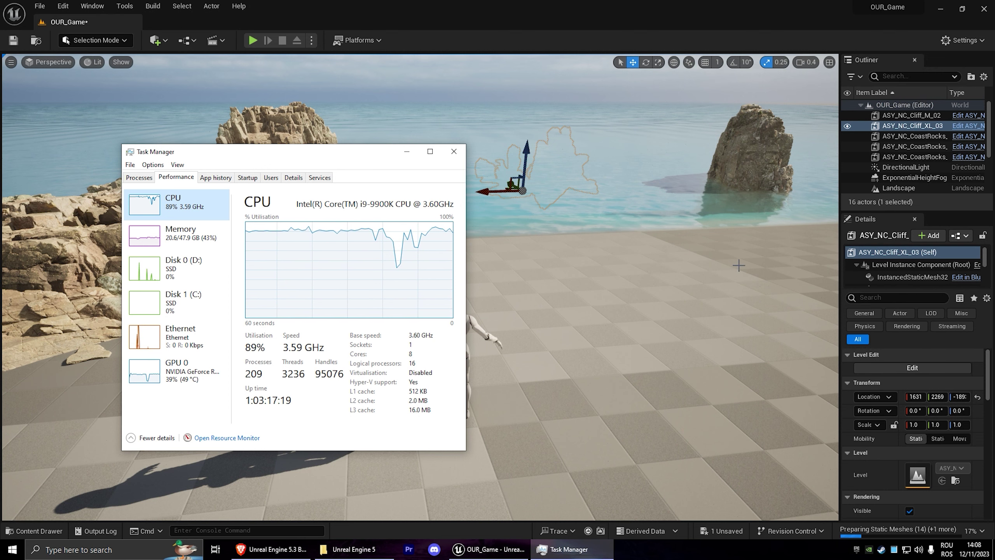
key(alt+F4)
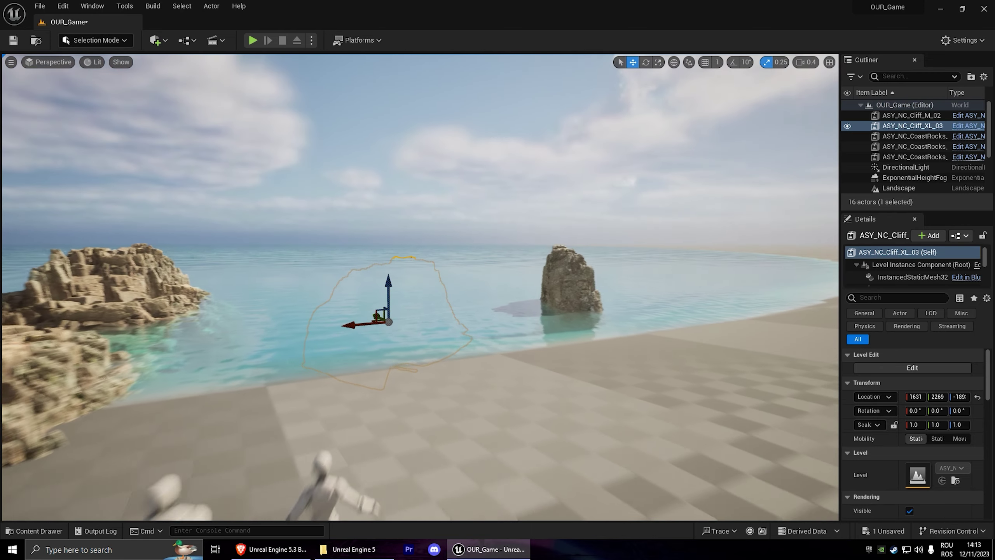
- Raise ASY_NC_Cliff_XL_03 fully above the water
right_drag(513, 290, 460, 300)
drag(350, 259, 350, 212)
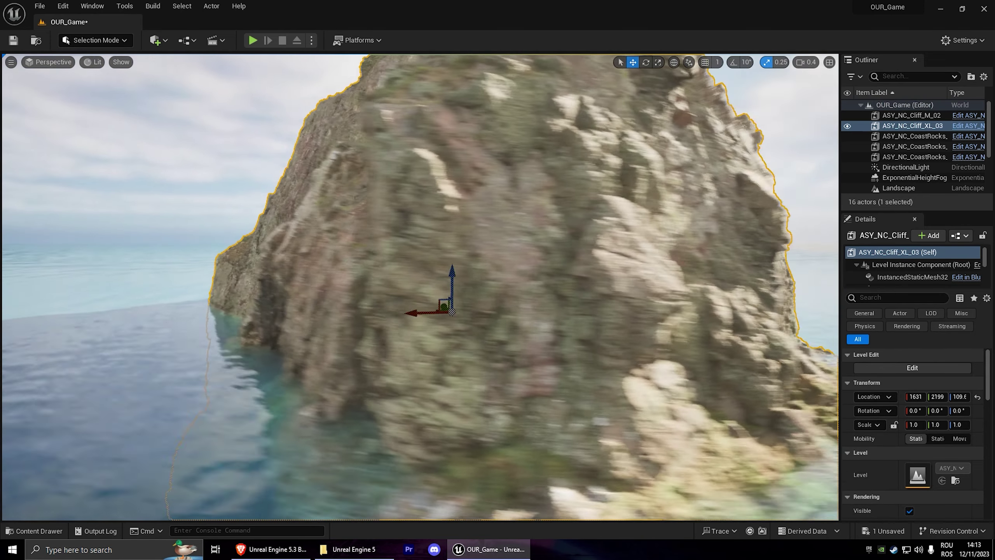
mouse_move(349, 212)
right_down()
mouse_move(411, 274)
mouse_move(431, 275)
mouse_move(391, 290)
right_up()
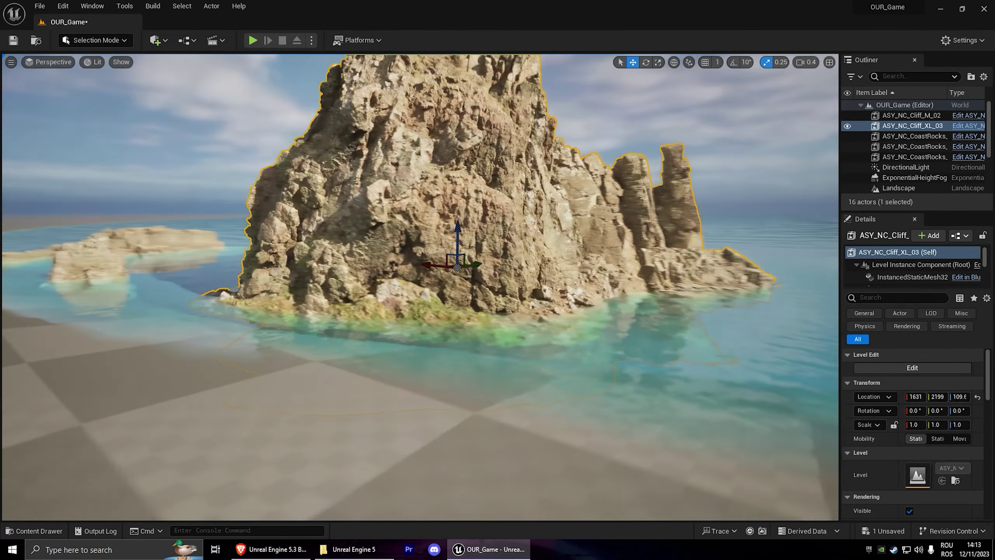
- Rotate the cliff to about 156.6 degrees around Z and shrink it to 0.75 scale
key(e)
drag(470, 298, 368, 294)
mouse_move(369, 294)
right_down()
mouse_move(432, 282)
mouse_move(525, 314)
mouse_move(474, 296)
mouse_move(497, 238)
right_up()
key(w)
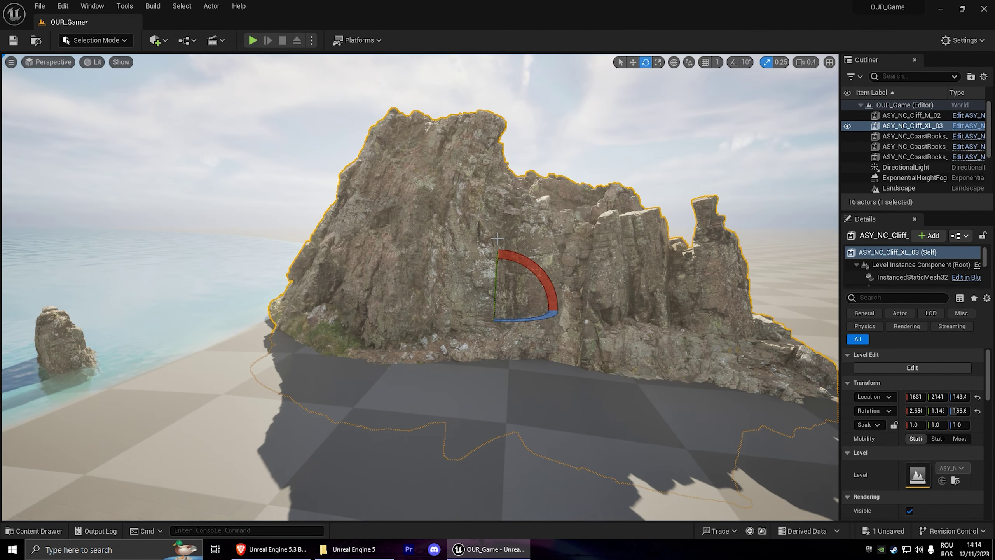
drag(497, 307, 482, 325)
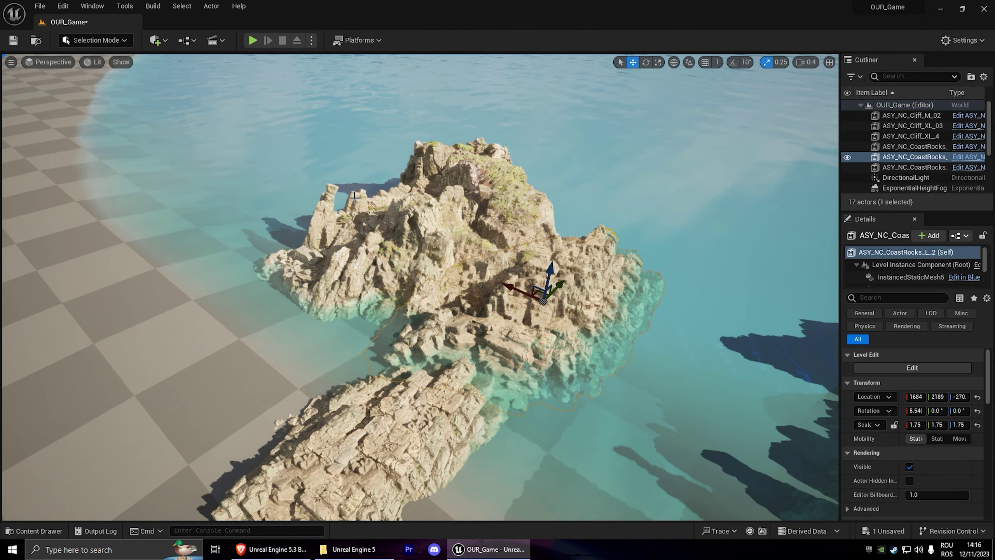
- Undo the last transform, then duplicate the coast rock, lower it, tilt it forward and scale it to 2.0
key(ctrl+z)
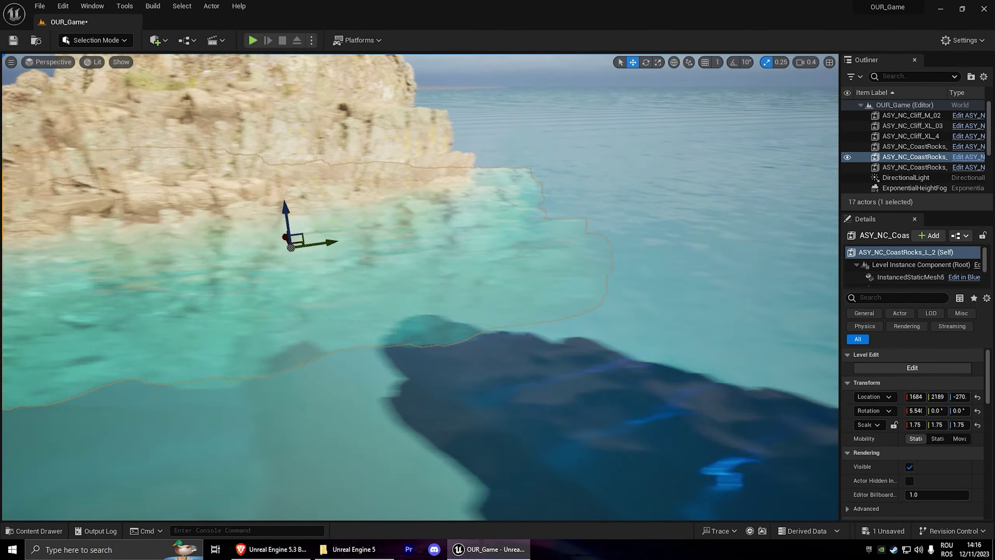
key(f)
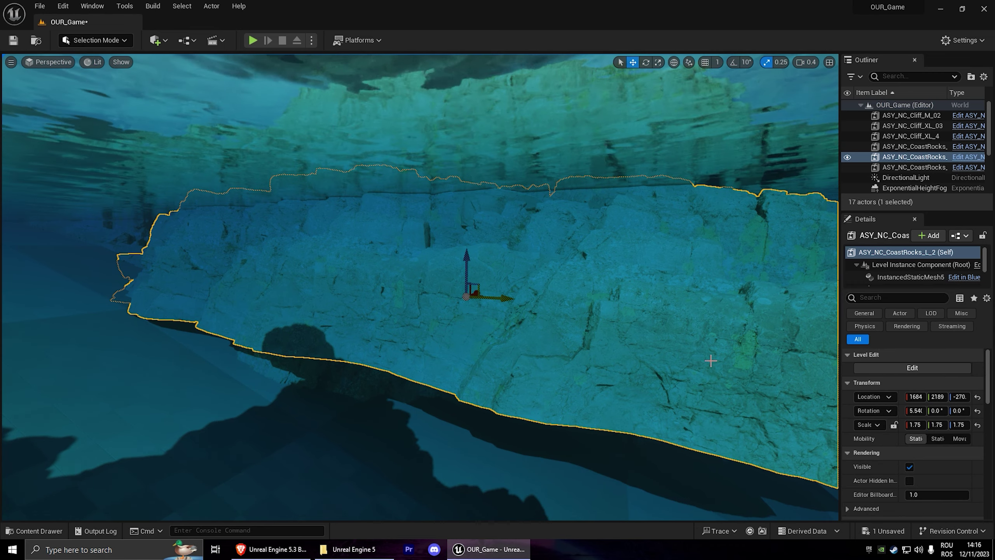
mouse_move(467, 261)
alt+mouse_down()
mouse_move(472, 292)
mouse_move(454, 313)
mouse_move(431, 486)
alt+mouse_up()
key(e)
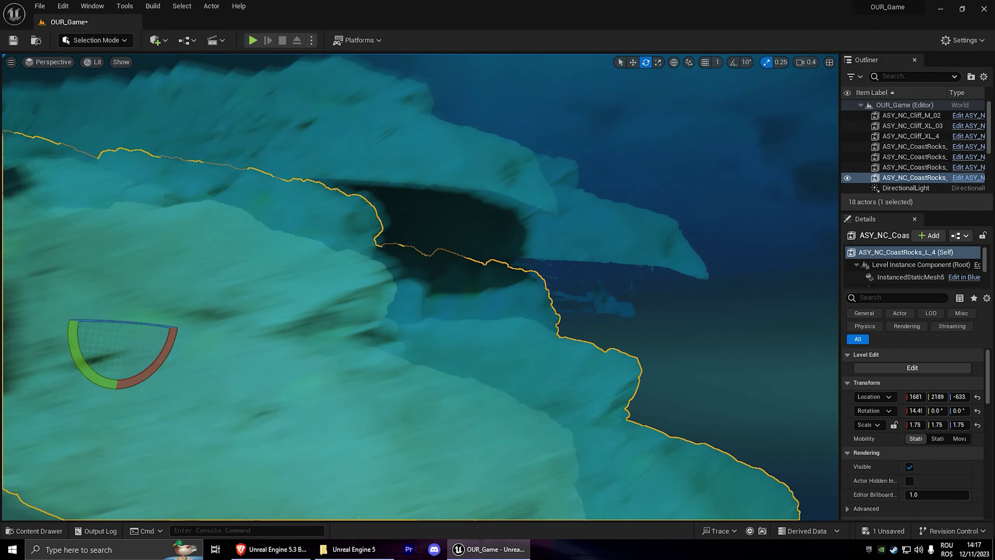
key(f)
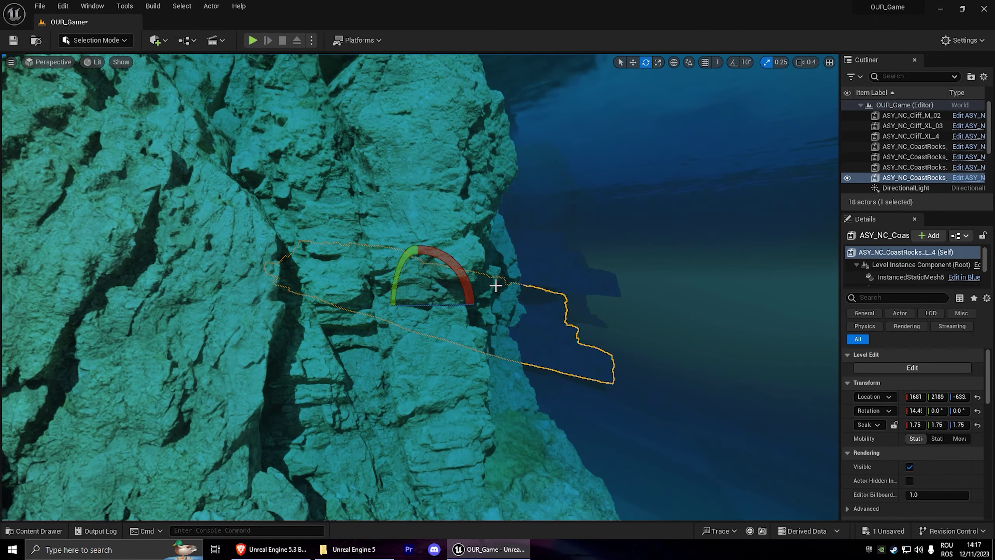
alt+drag(540, 254, 539, 255)
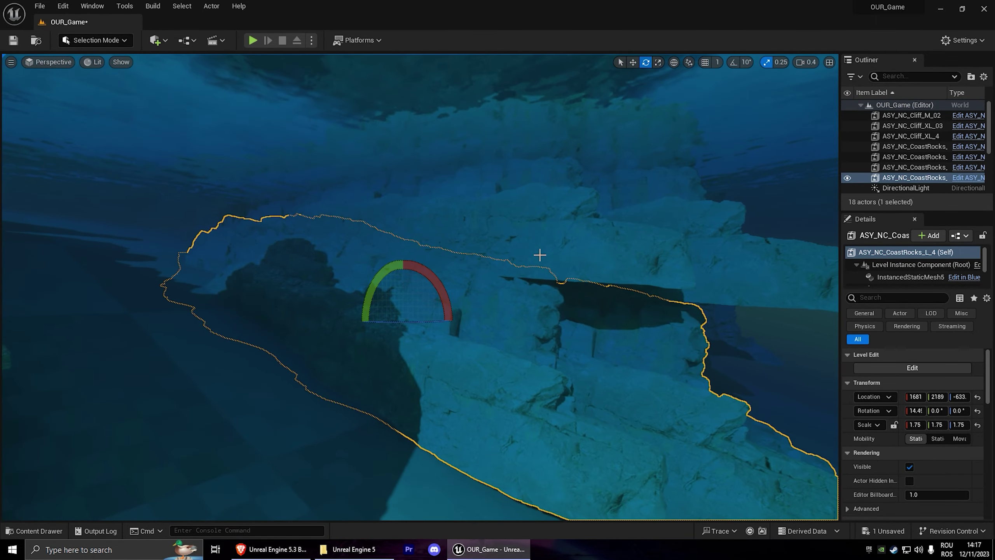
drag(403, 319, 410, 314)
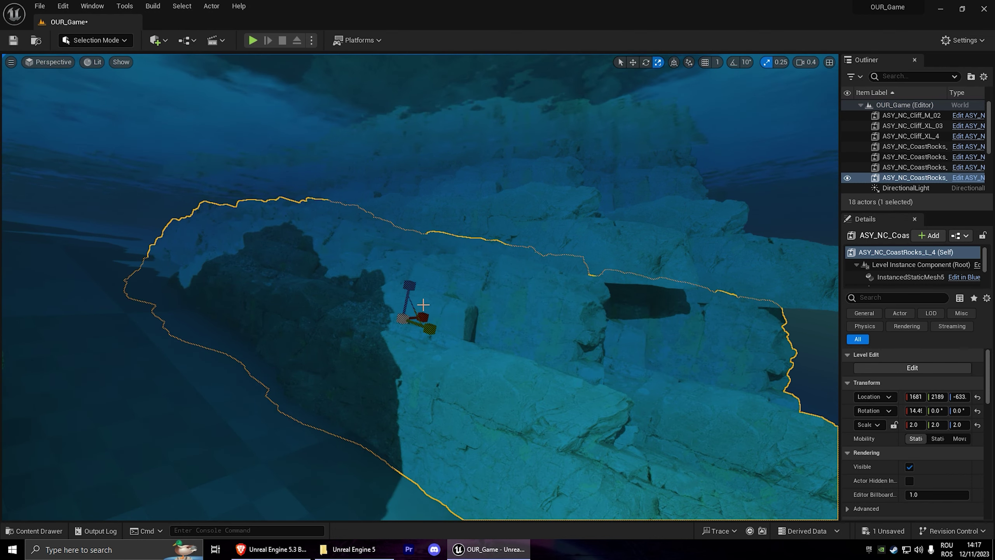
drag(427, 290, 427, 306)
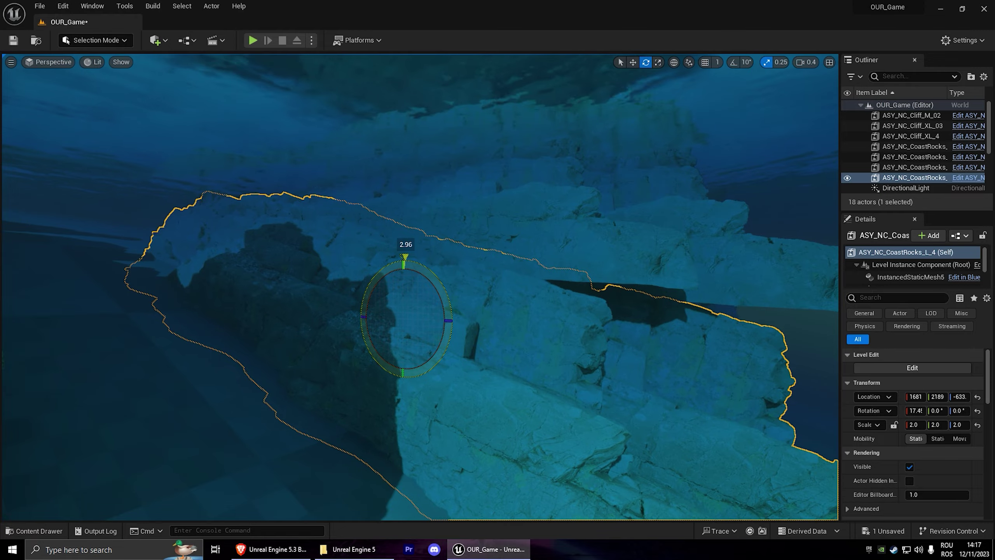
mouse_move(427, 306)
right_down()
mouse_move(426, 220)
mouse_move(427, 353)
right_up()
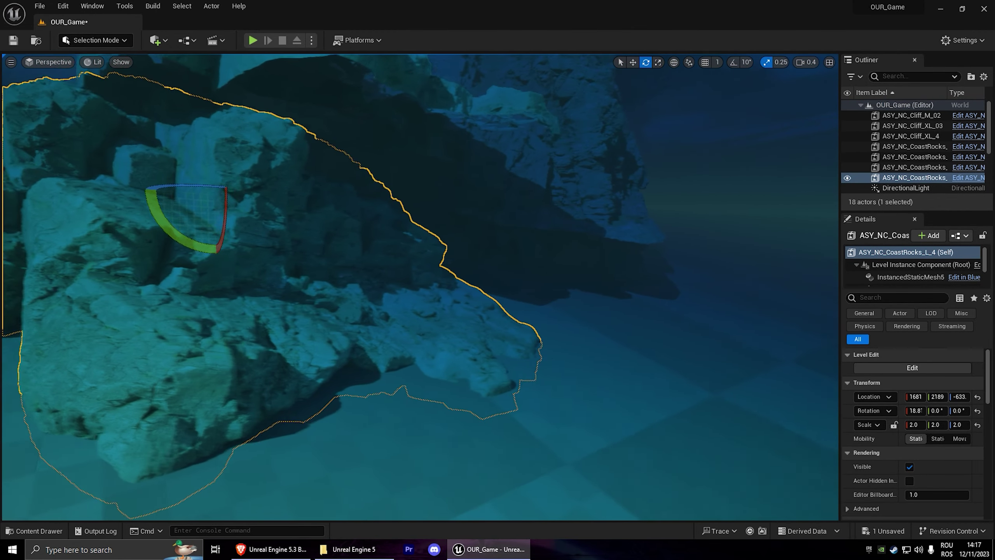
- Add several more coast rock copies at a new height and rotate them around the vertical axis
key(f)
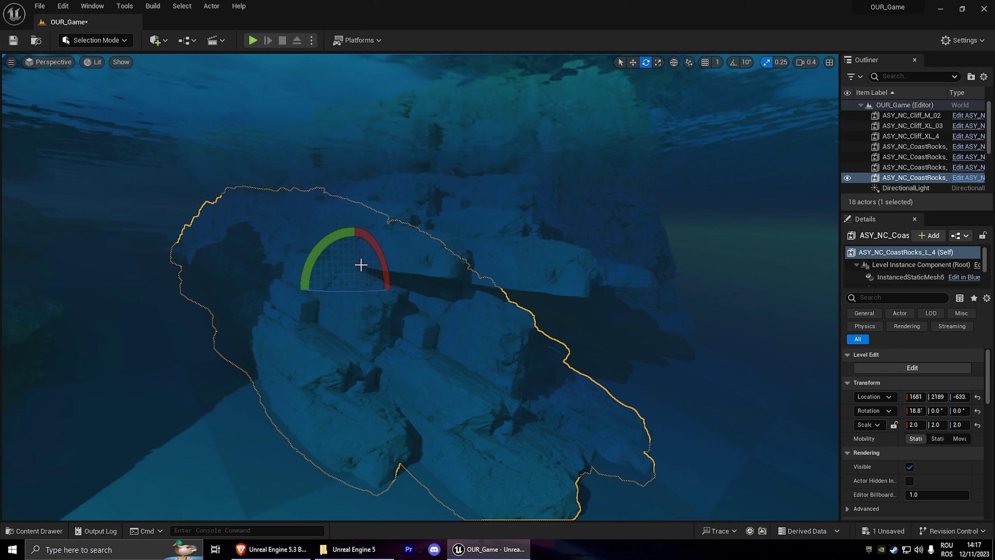
key(ctrl+d)
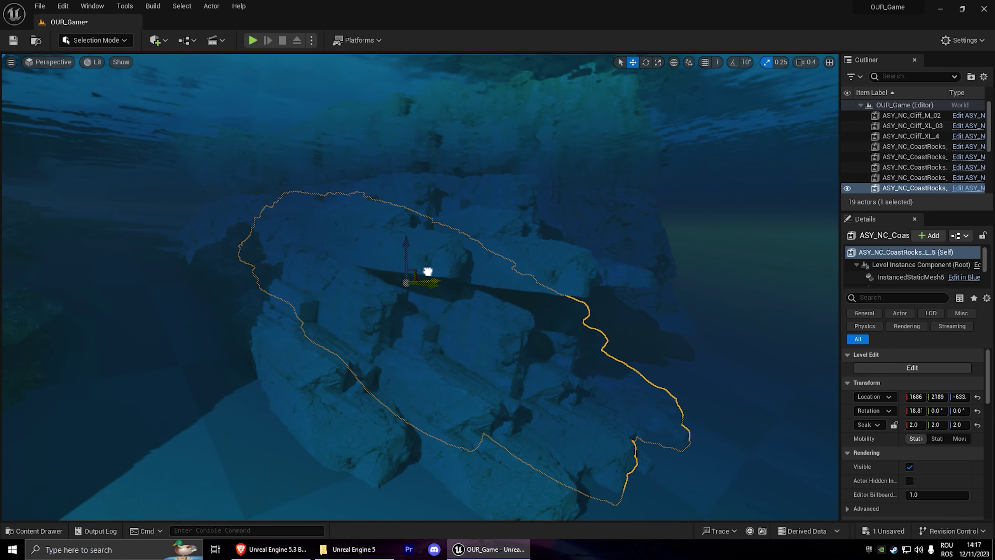
mouse_move(426, 255)
right_down()
mouse_move(449, 338)
mouse_move(322, 229)
right_up()
key(ctrl+d)
key(ctrl+d)
key(ctrl+d)
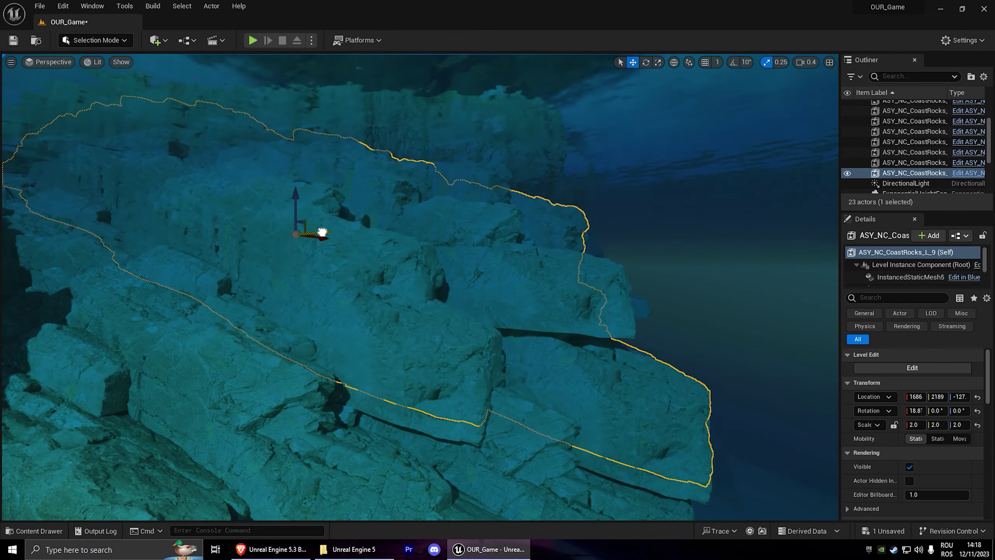
key(ctrl+d)
key(ctrl+d)
key(e)
right_drag(684, 251, 666, 235)
mouse_move(321, 229)
right_down()
mouse_move(352, 243)
mouse_move(290, 236)
right_up()
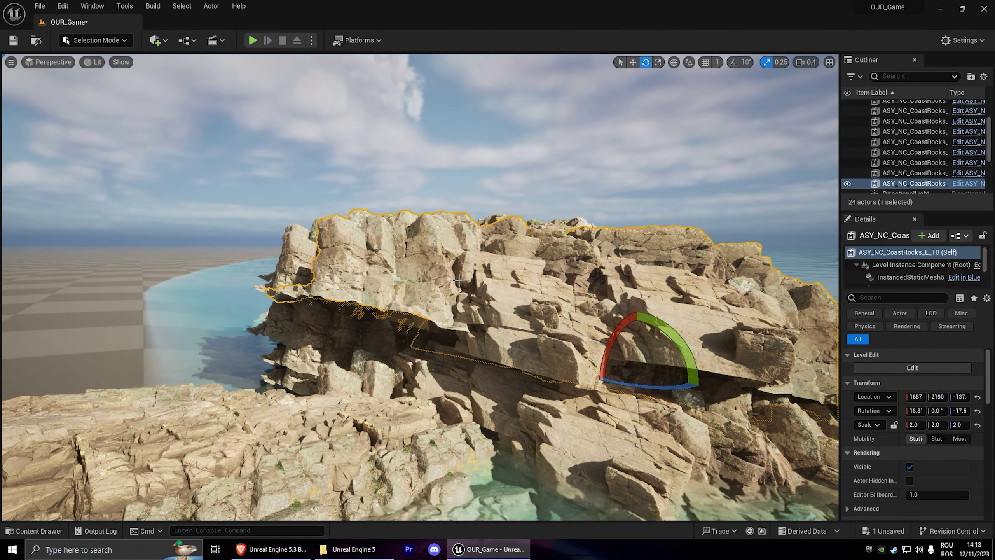
right_drag(369, 267, 571, 280)
- Raise a duplicated rock, then delete the rock slabs atop the outcrop and near the water
key(w)
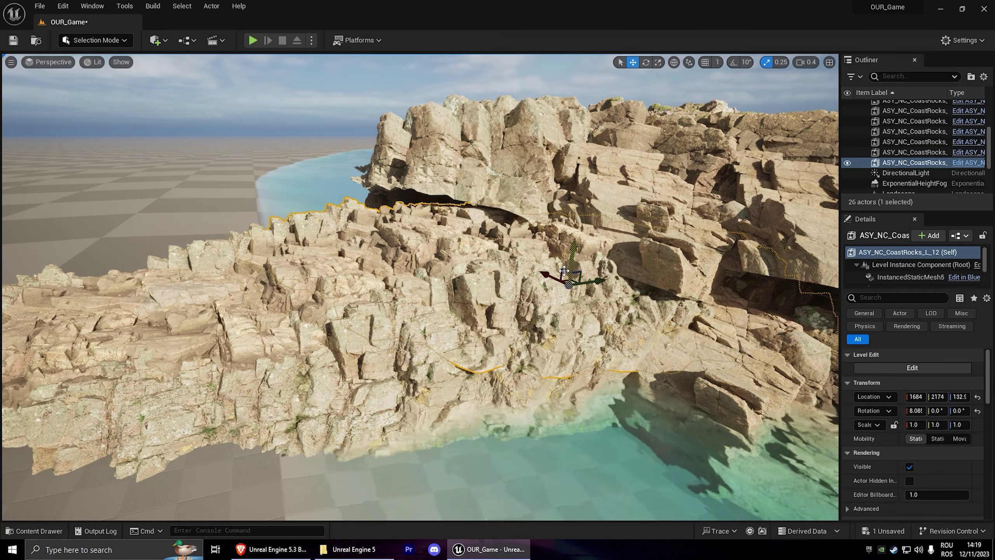
alt+drag(570, 280, 555, 259)
right_drag(555, 259, 443, 281)
click(416, 288)
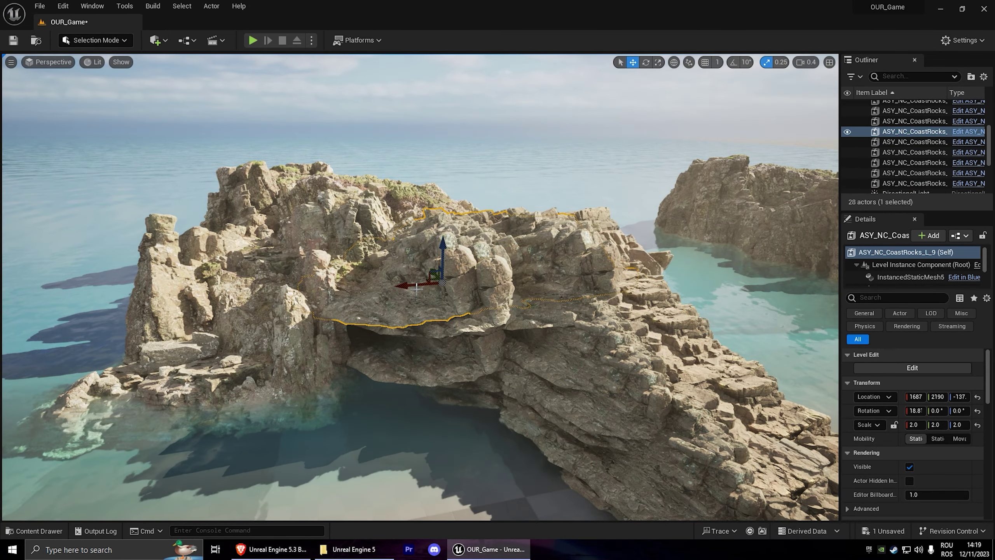
key(Delete)
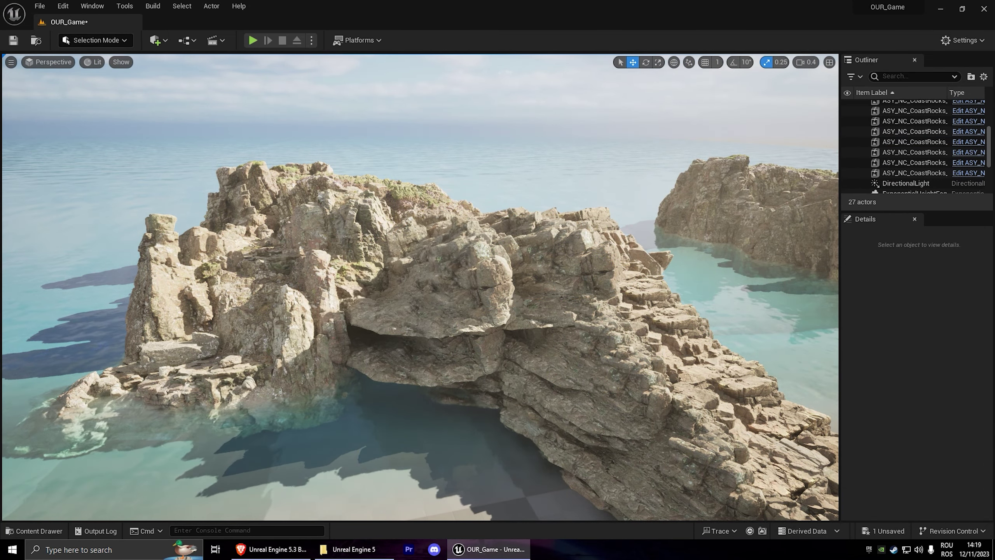
right_drag(417, 288, 341, 298)
click(404, 362)
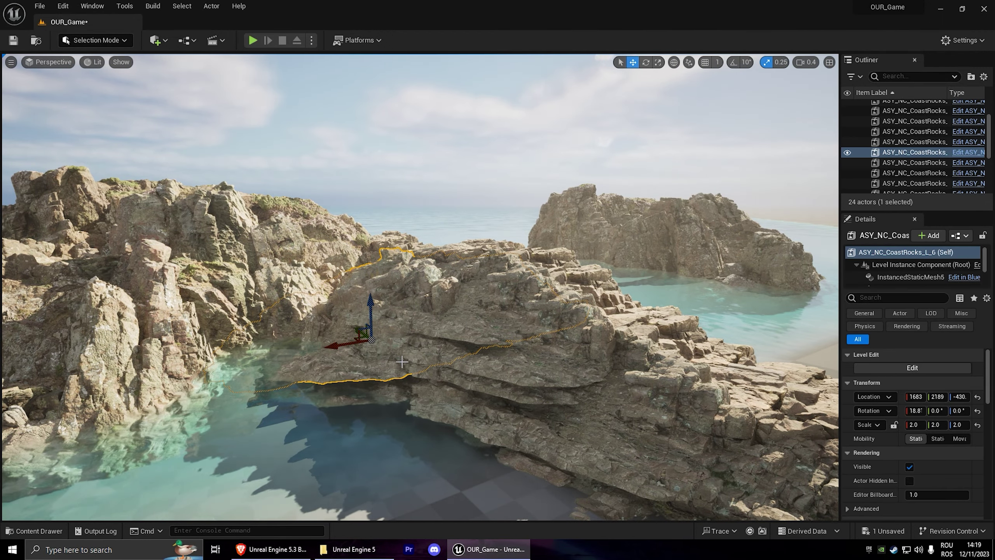
key(Delete)
mouse_move(401, 362)
right_down()
mouse_move(392, 365)
mouse_move(518, 219)
right_up()
- Undo four times to restore the removed CoastRocks L_5 to L_8 pieces
key(ctrl+z)
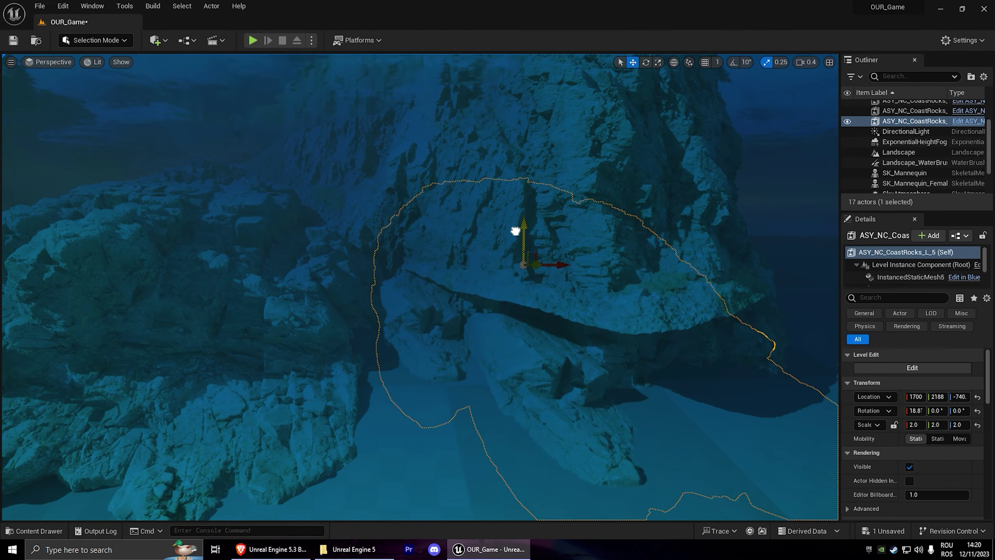
key(ctrl+z)
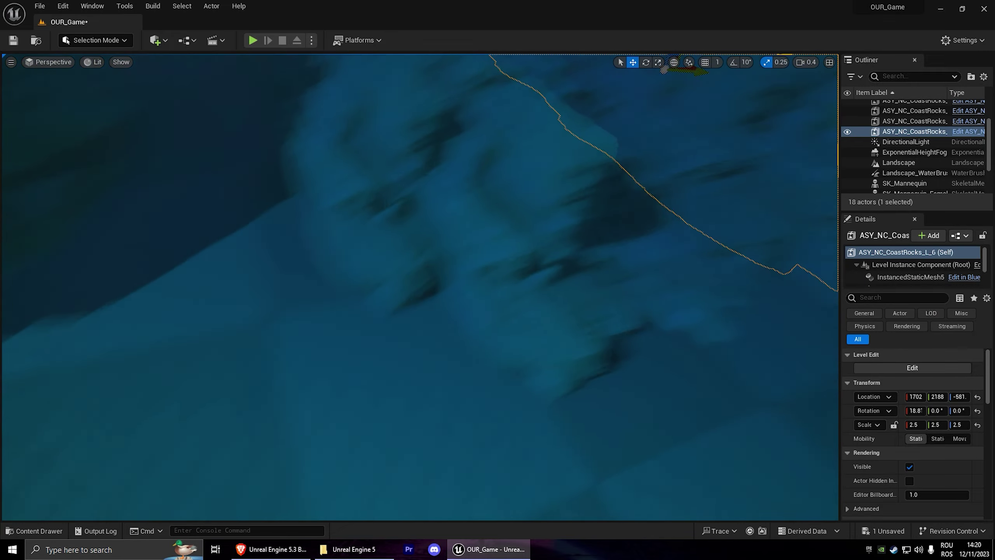
key(ctrl+z)
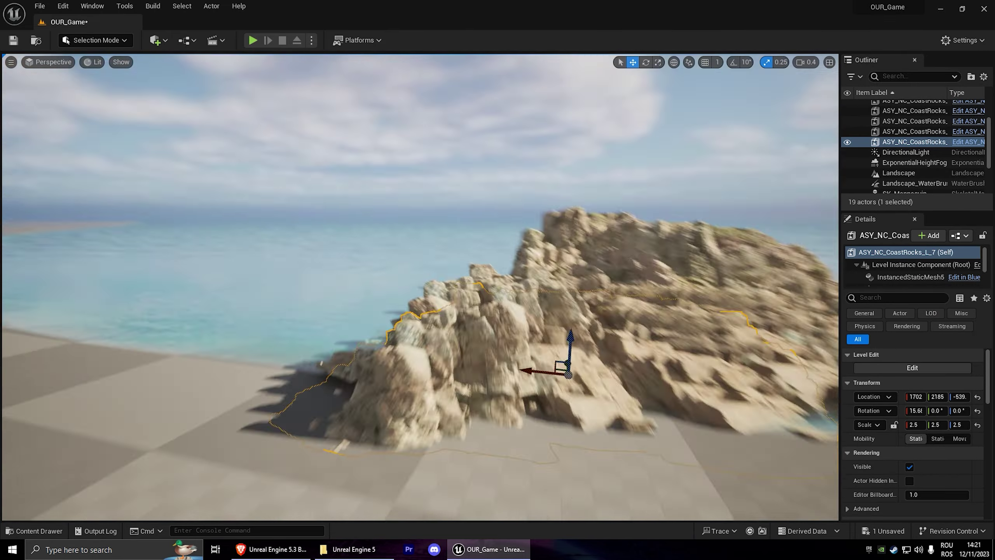
key(ctrl+z)
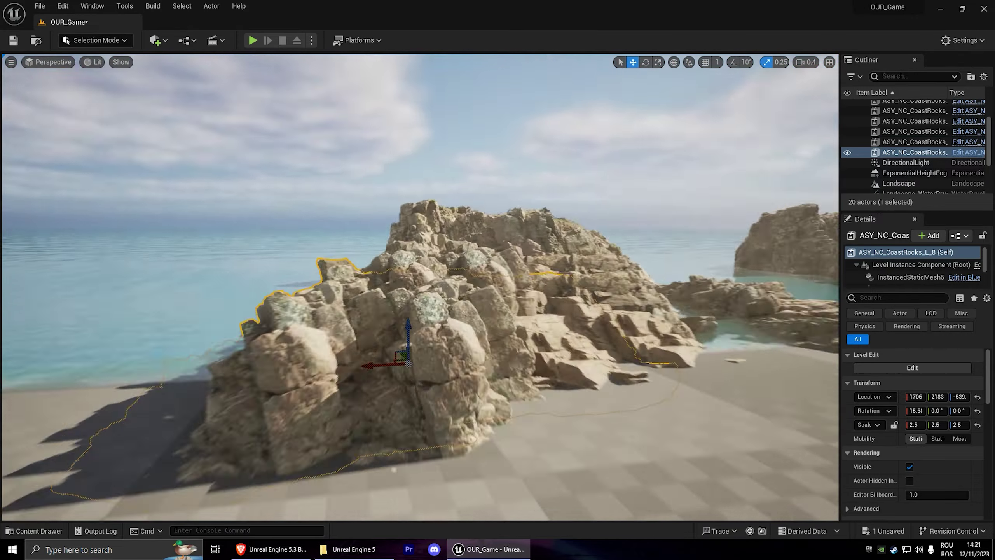
- Start play mode with Alt+P and run the character across the coastal rocks
key(alt+p)
key(w)
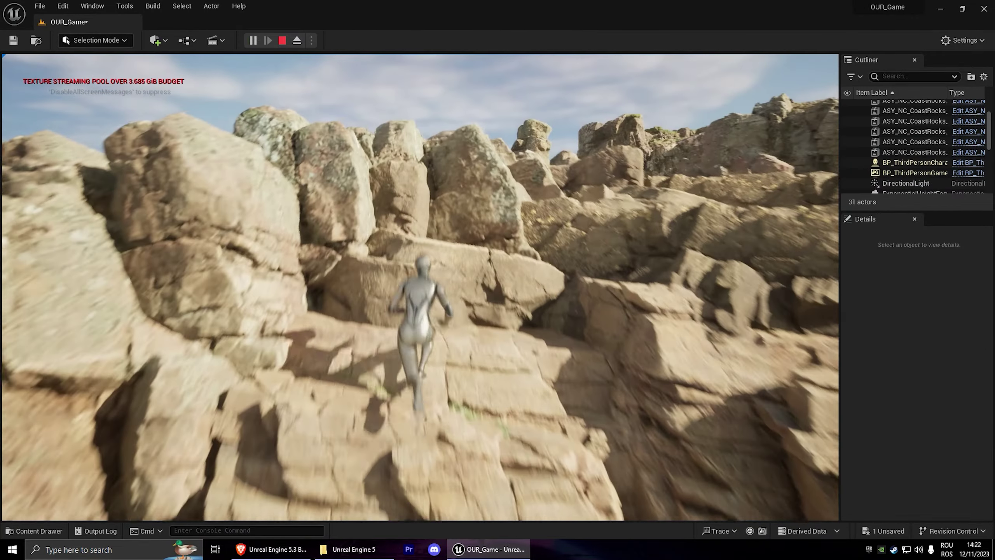
key(w)
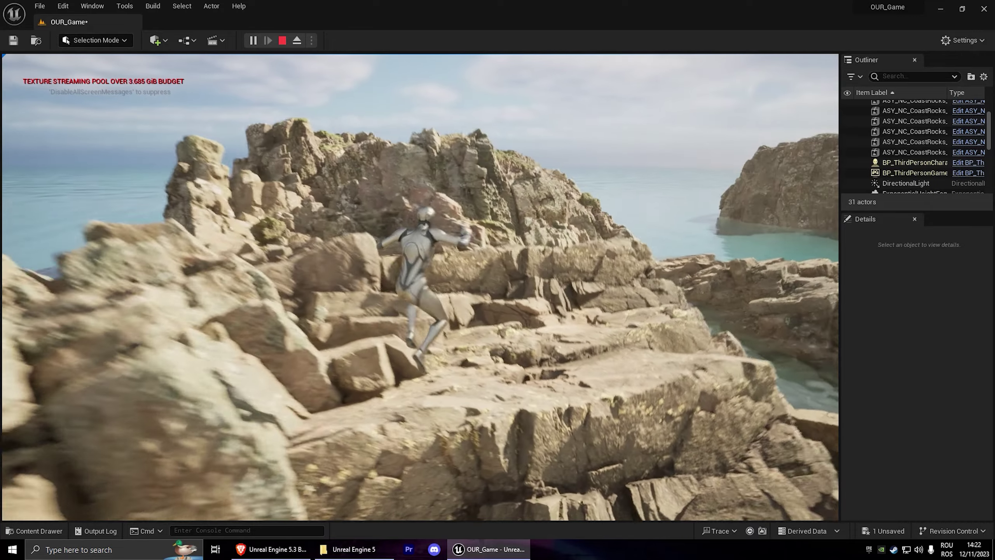
key(w)
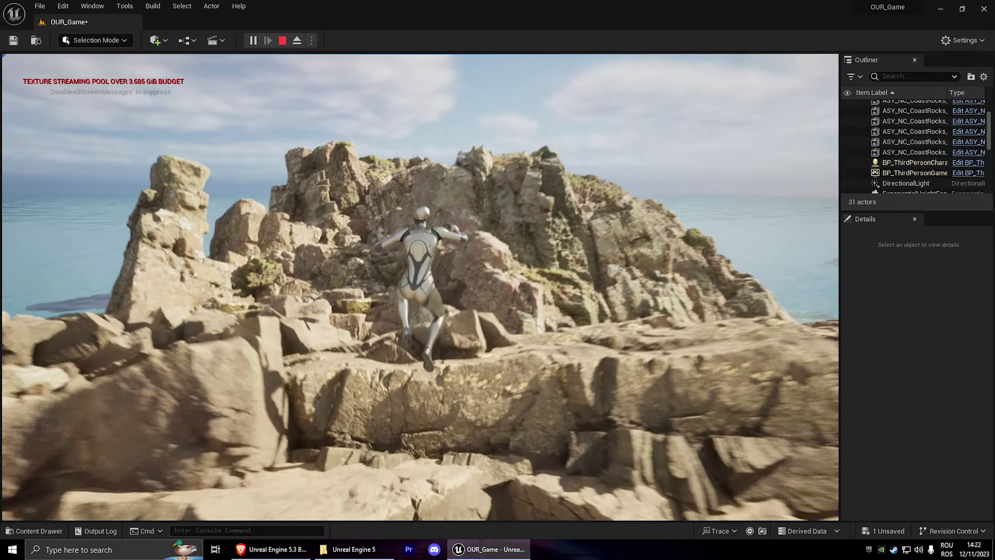
key(w)
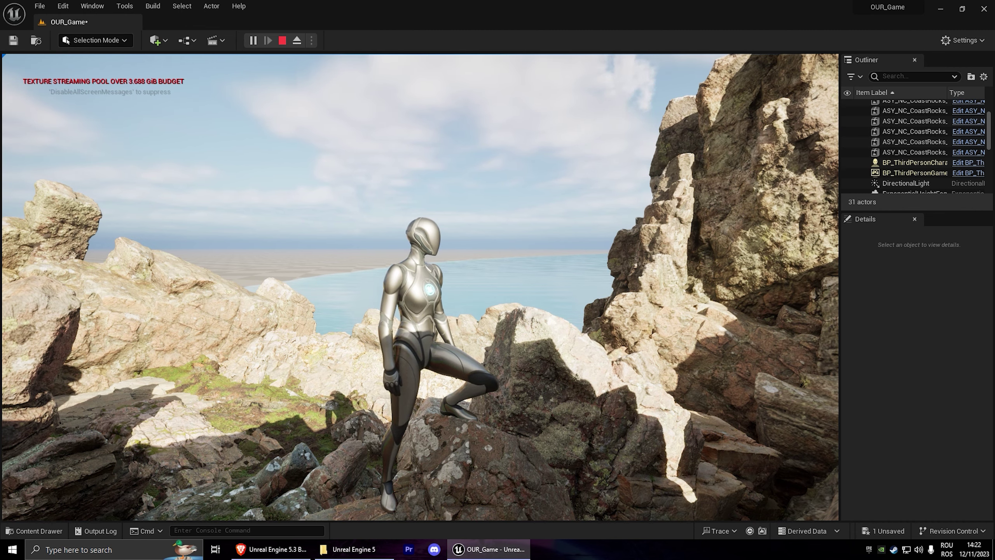
- Jump over the rocks to the cliff edge, run along the ridge, then stop playing
key(w)
key(space)
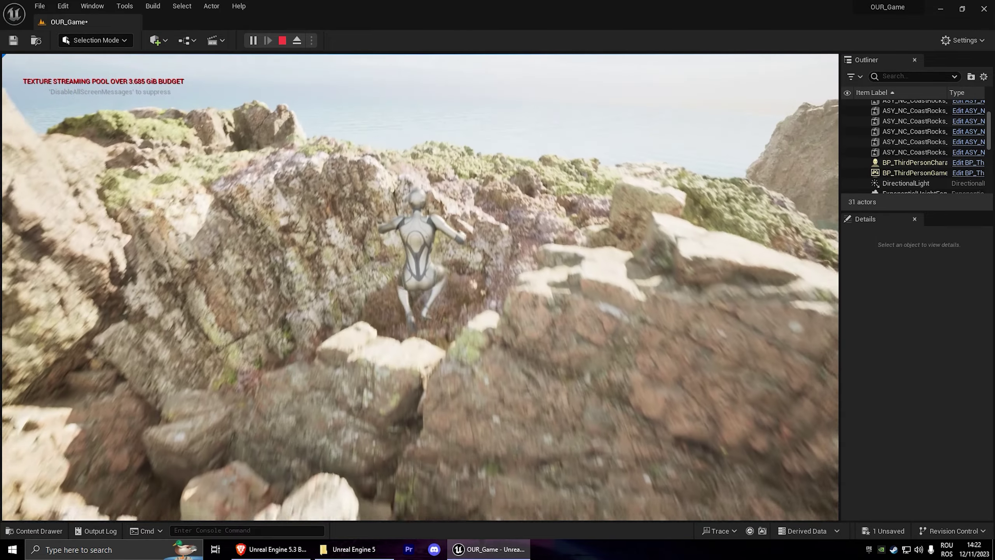
key(w)
key(space)
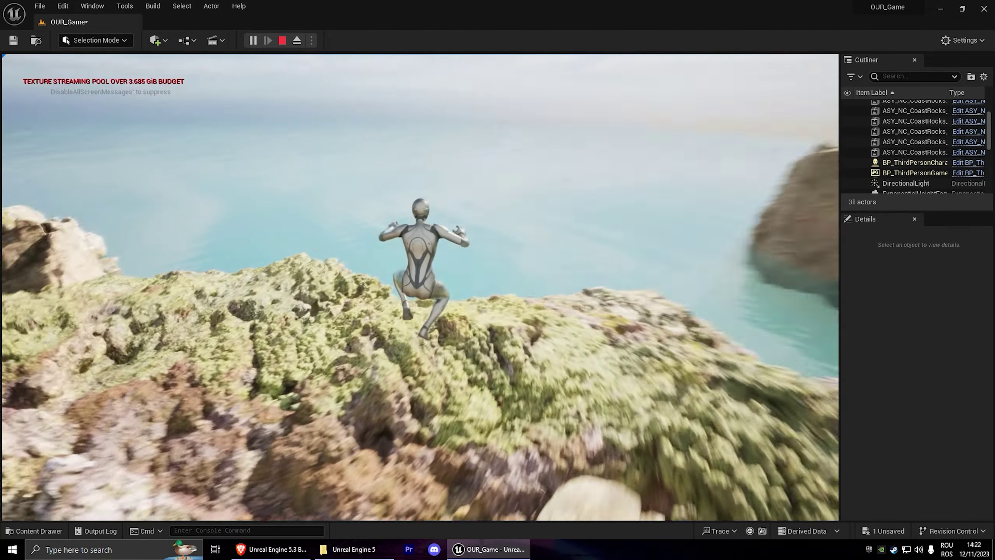
key(w)
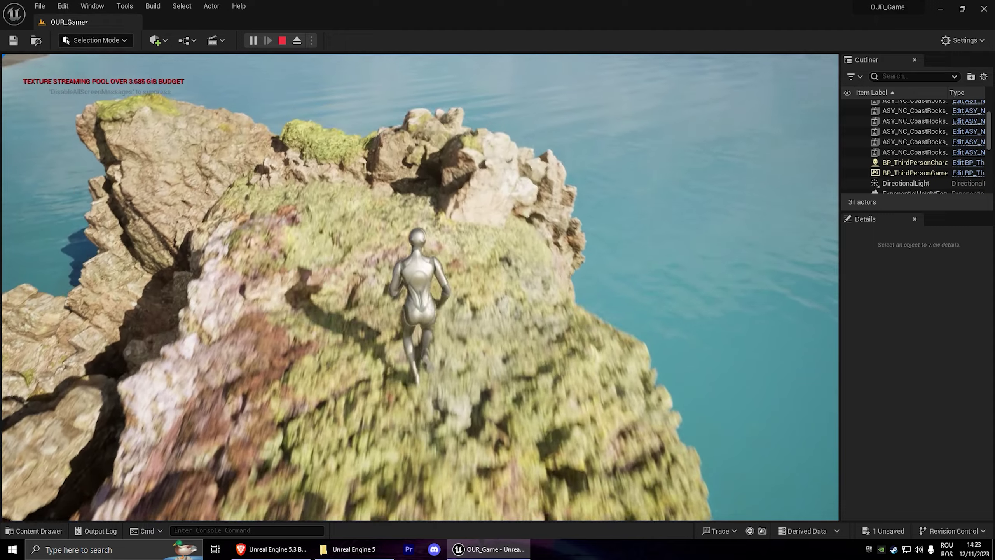
key(w)
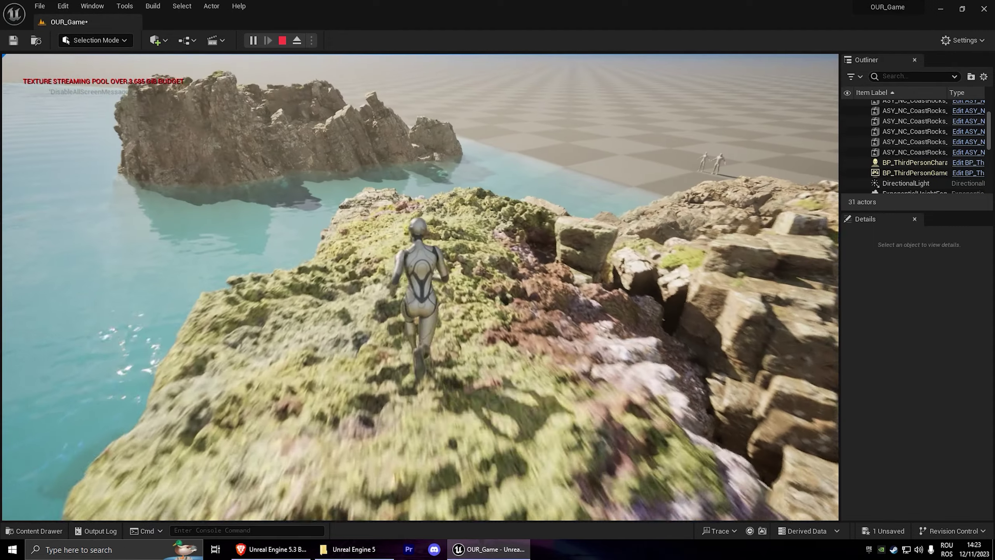
key(w)
key(Escape)
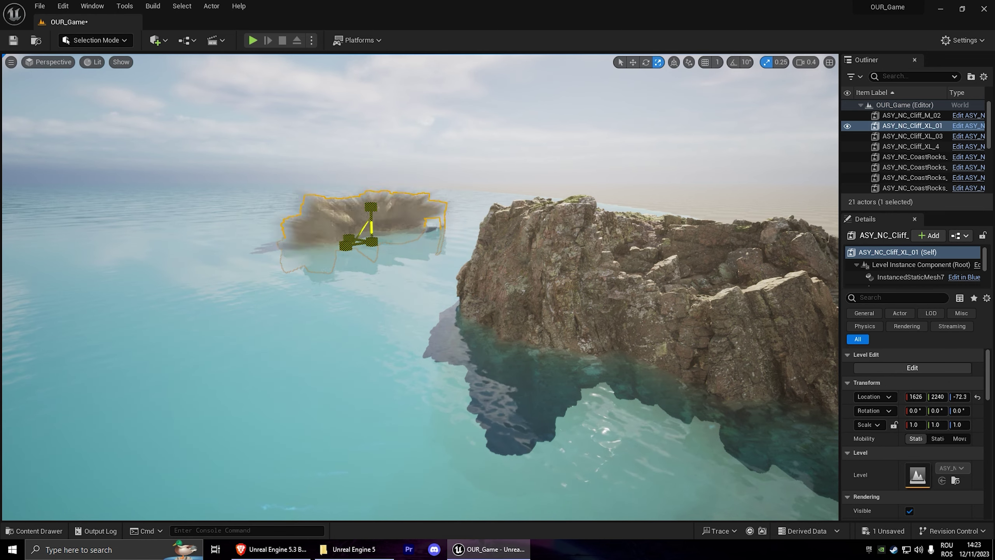
- Scale the distant cliff to 3.0 and sink it down into the water
drag(371, 241, 415, 219)
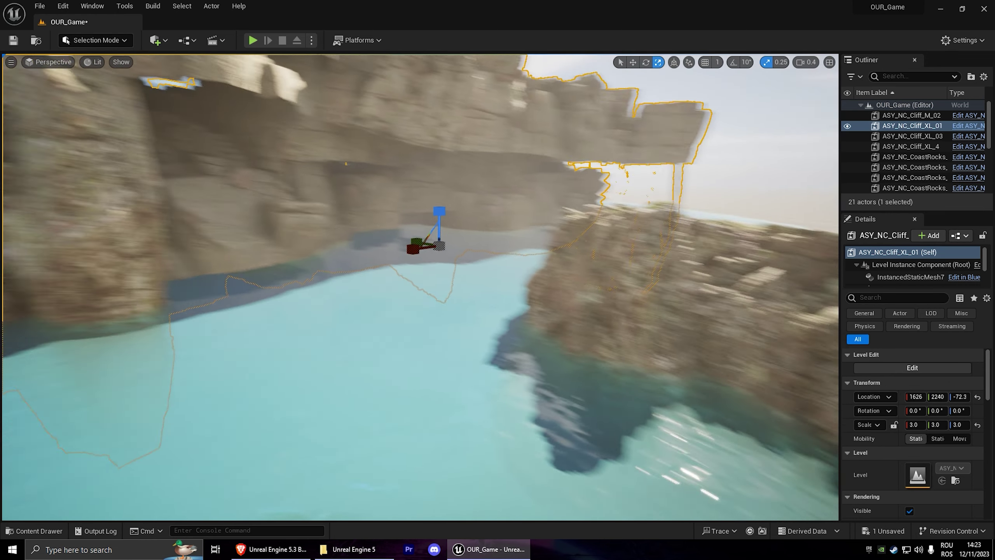
right_drag(491, 246, 432, 243)
drag(510, 235, 509, 250)
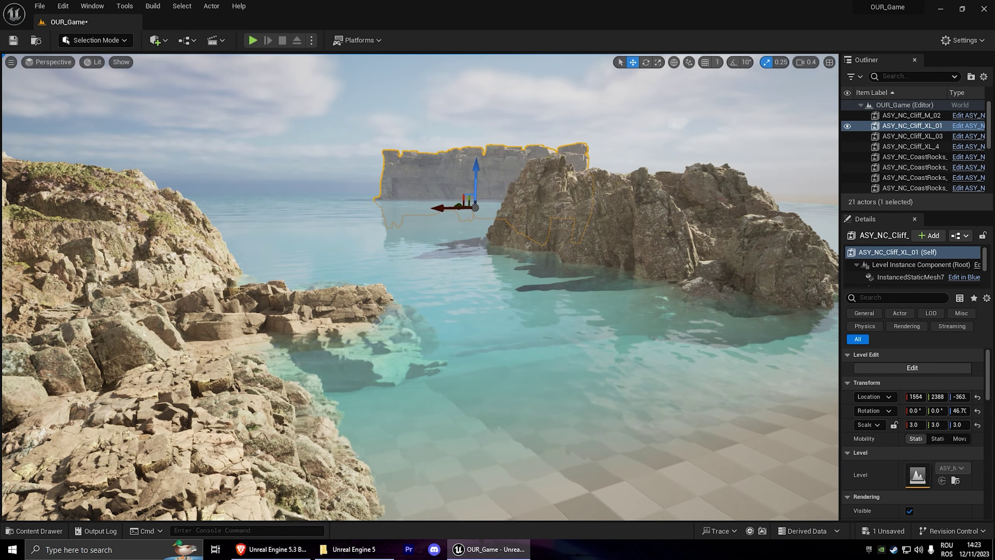
right_drag(419, 286, 431, 290)
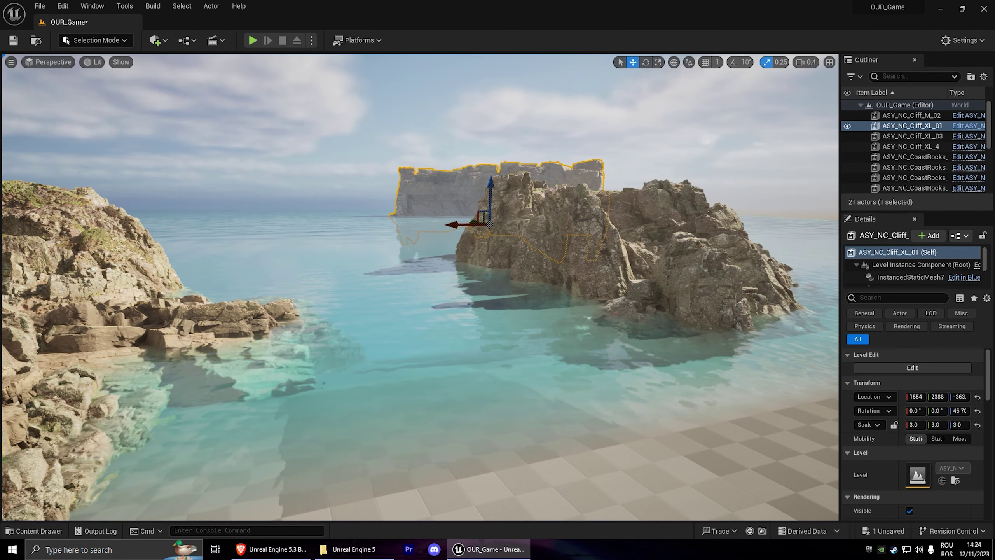
right_drag(528, 218, 528, 218)
- Duplicate the cliff, slide the copy along the horizon, rotate it, and start a play test
key(ctrl+d)
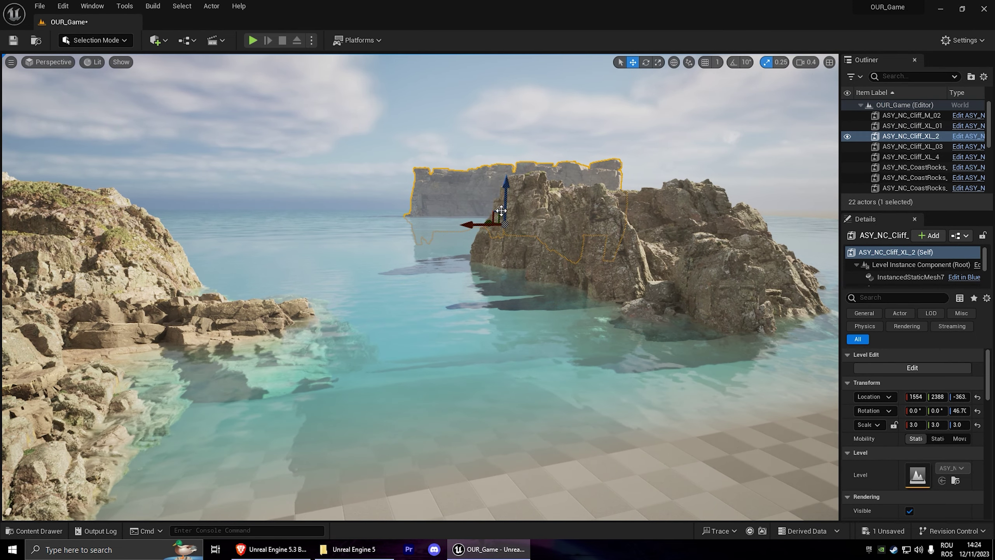
drag(479, 224, 199, 205)
key(e)
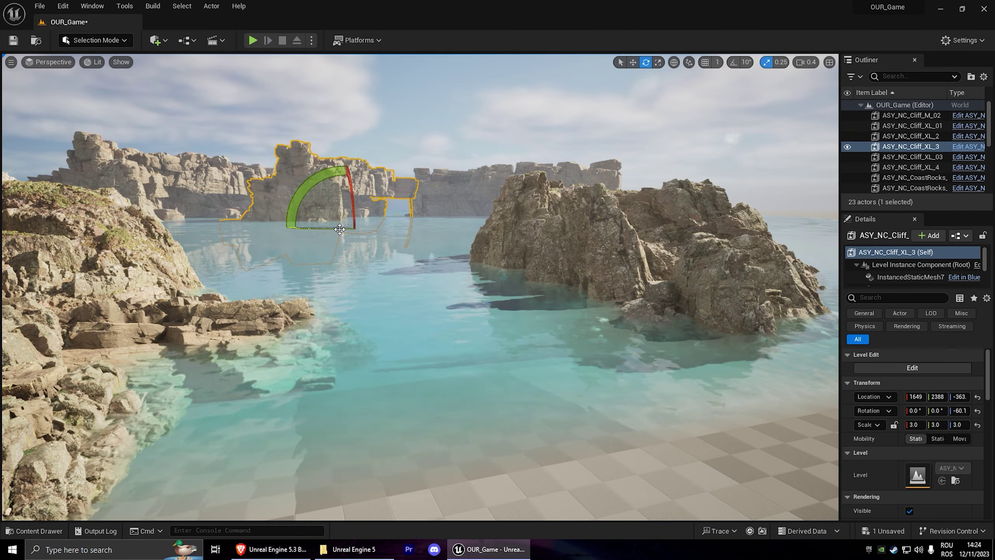
key(w)
drag(298, 184, 352, 218)
key(e)
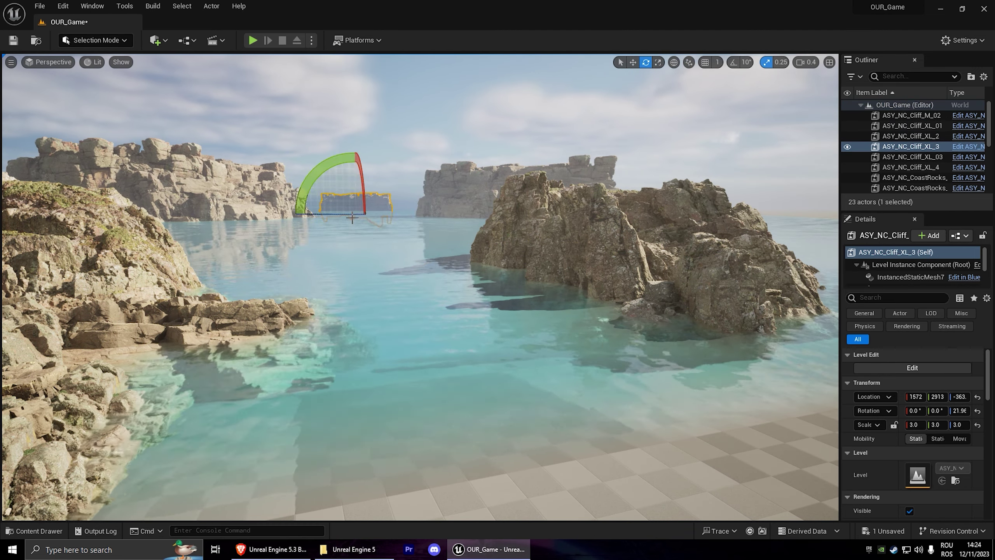
click(251, 40)
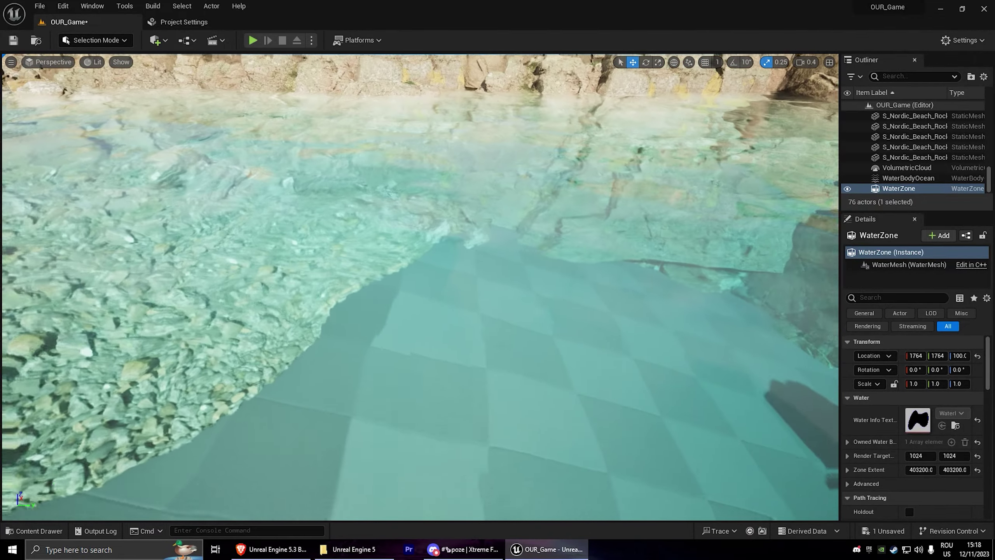
- Fly the view back over the beach toward the large shore rock and scroll down
key(s)
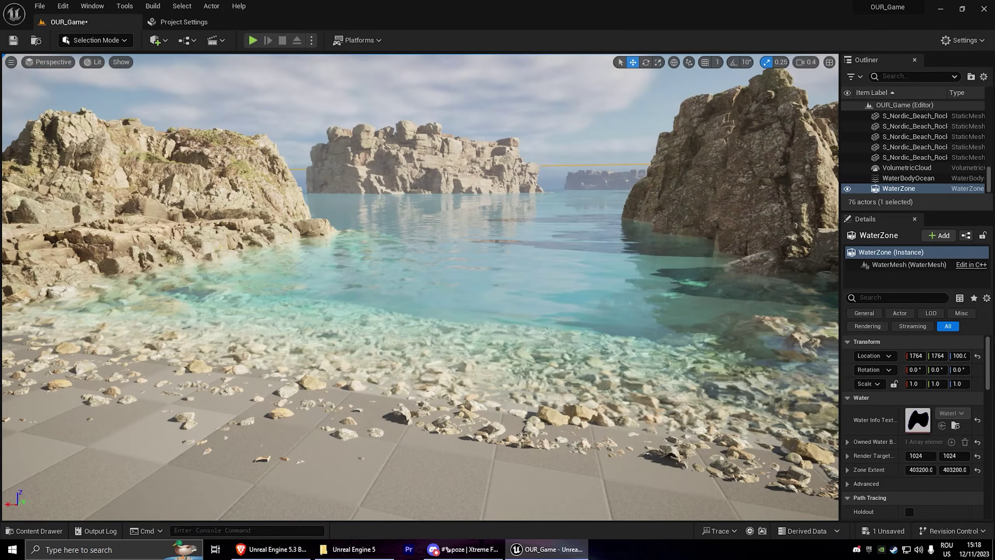
key(w)
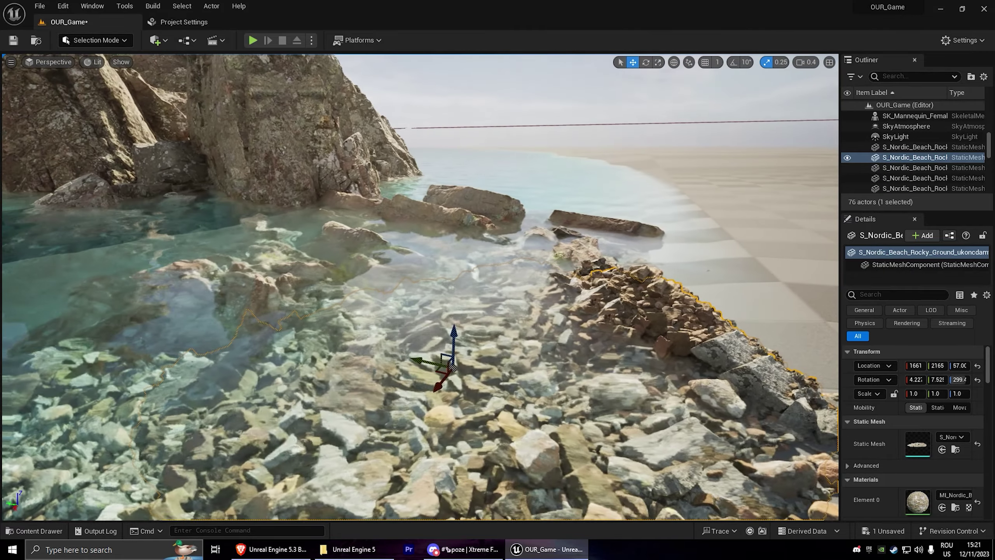
scroll(919, 430, down, 3)
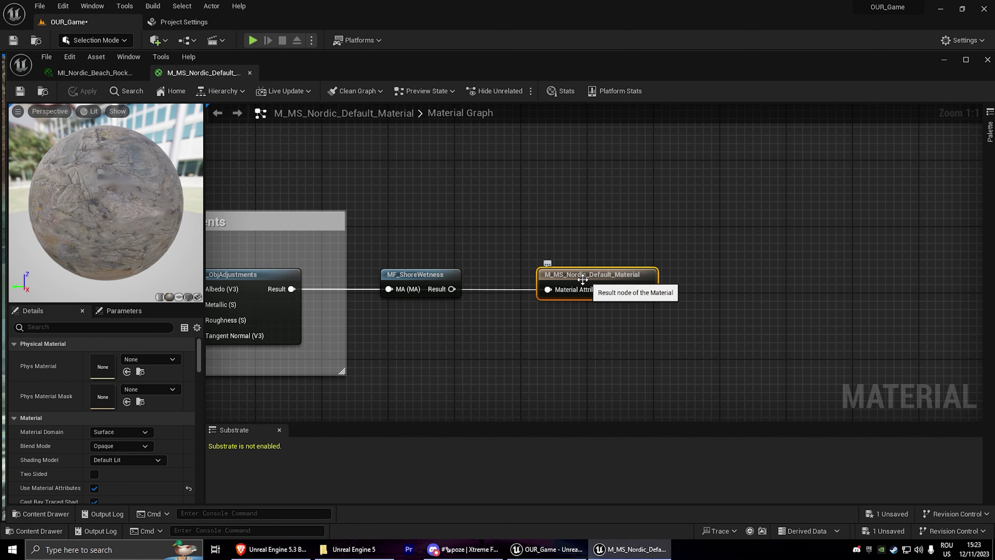
- Move the MF_ShoreWetness node up, wire its Result into Material Attributes, and save the material
drag(440, 276, 441, 202)
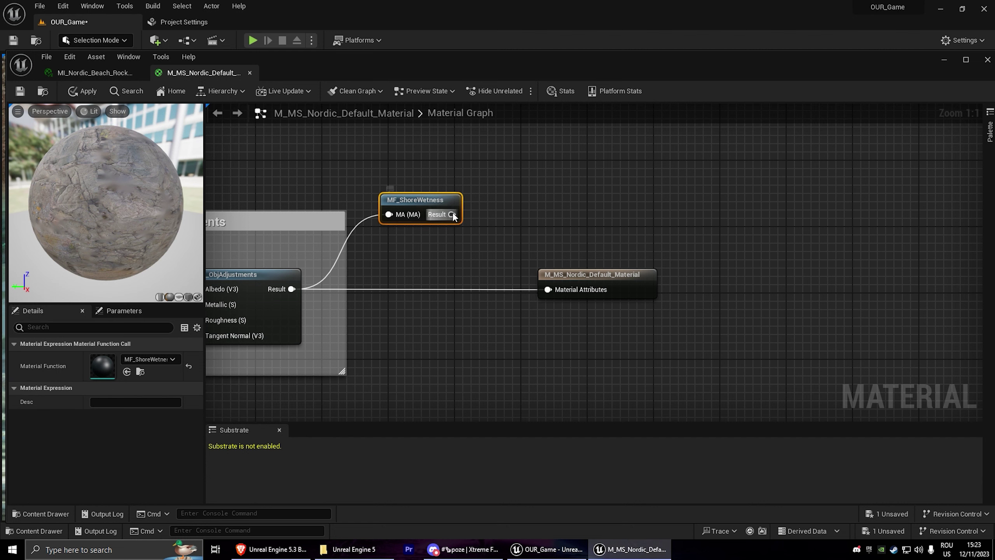
drag(453, 215, 549, 289)
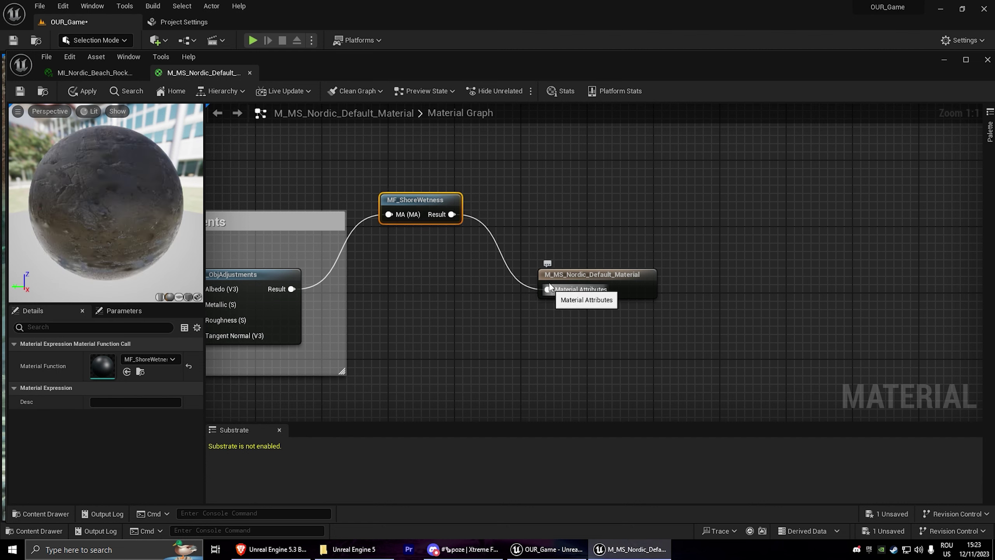
click(19, 92)
- Close the material, then lower the CoastRocks_L_4 cluster on its Z axis into the shallow water
click(987, 60)
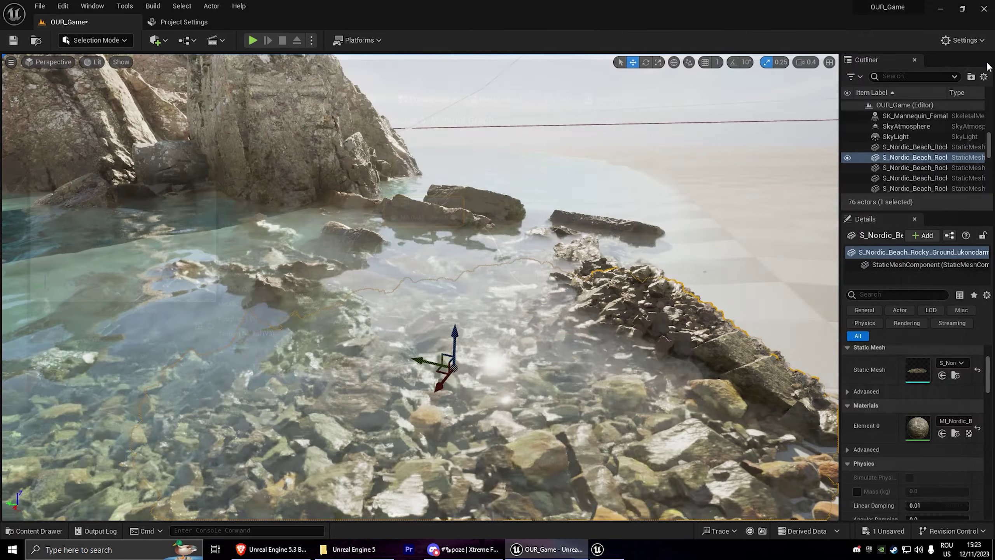
right_drag(454, 368, 140, 332)
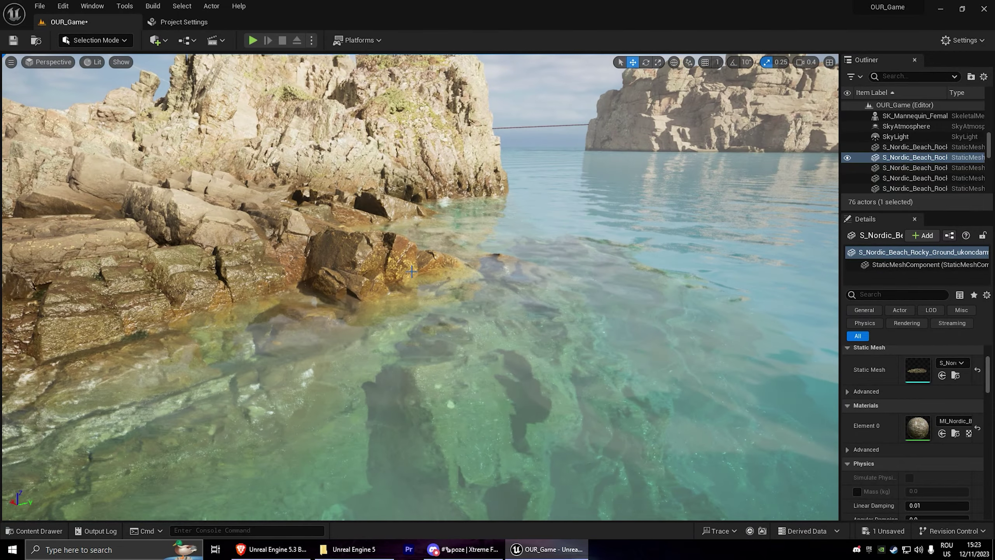
click(512, 315)
mouse_move(522, 321)
mouse_down()
mouse_move(525, 299)
mouse_move(524, 316)
mouse_up()
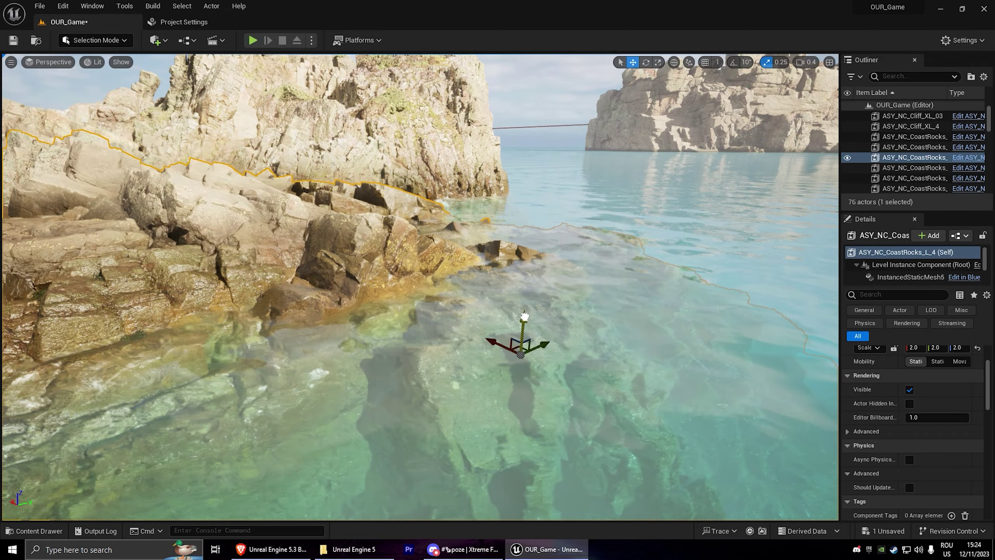
right_drag(524, 315, 524, 315)
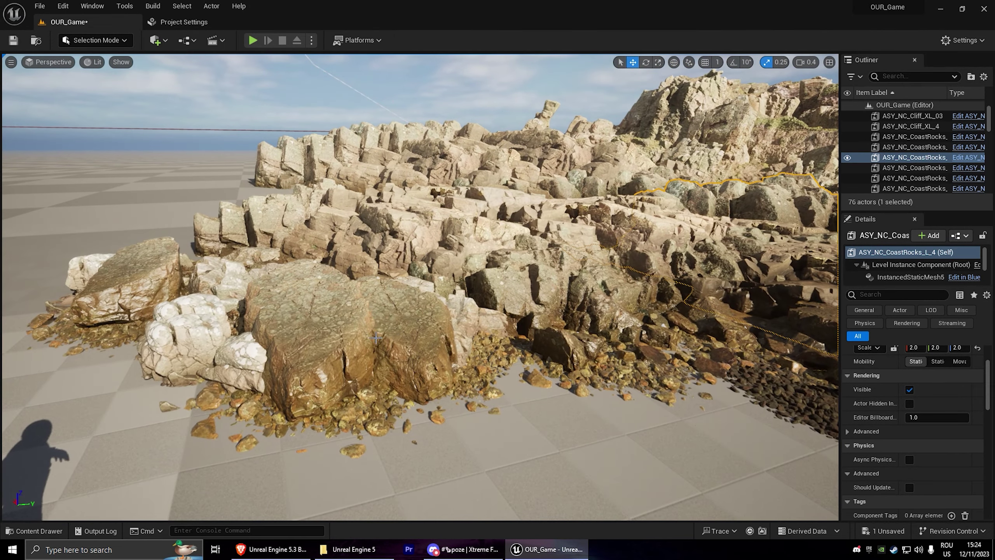
click(379, 343)
mouse_move(503, 369)
right_down()
mouse_move(477, 355)
mouse_move(494, 355)
mouse_move(462, 355)
mouse_move(438, 376)
mouse_move(470, 372)
right_up()
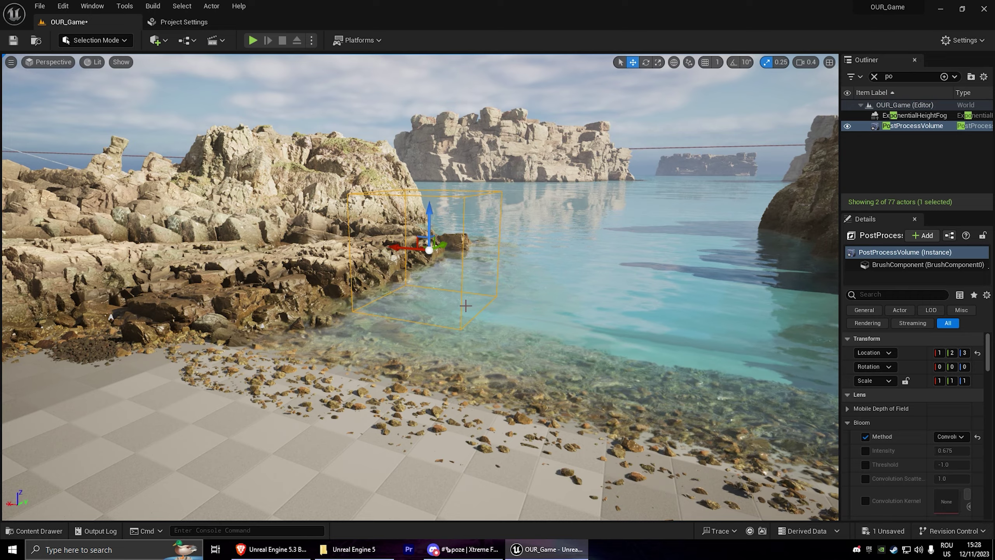
- Rotate the directional light to a low sunset angle over the rock outcrop
mouse_move(465, 307)
right_down()
mouse_move(447, 363)
mouse_move(447, 337)
right_up()
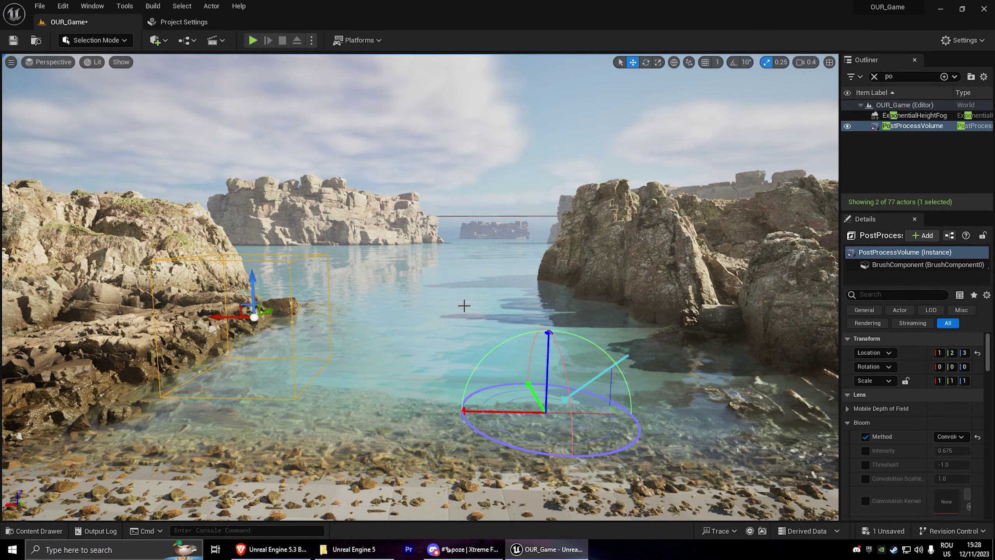
mouse_move(463, 306)
ctrl+mouse_down()
mouse_move(500, 306)
mouse_move(587, 339)
ctrl+mouse_up()
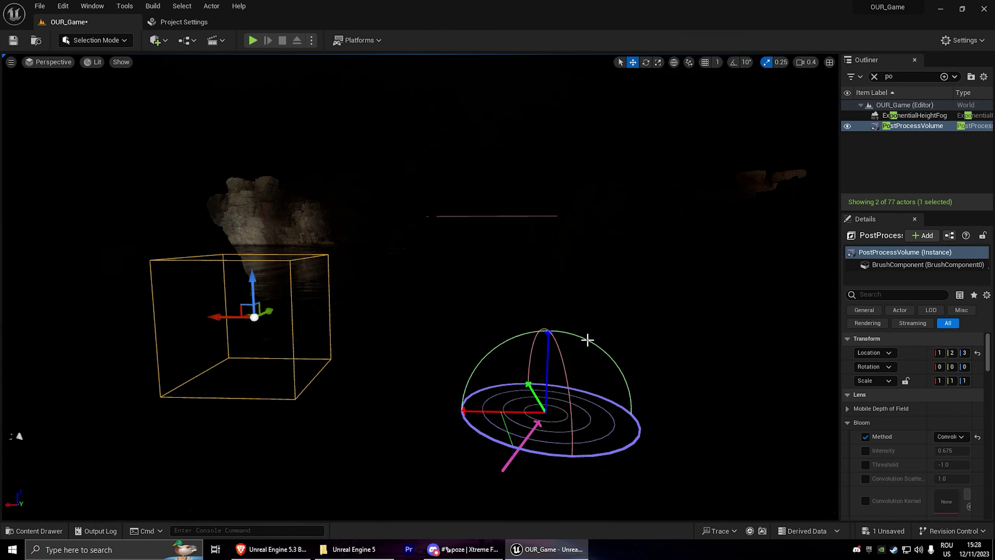
ctrl+drag(580, 336, 393, 328)
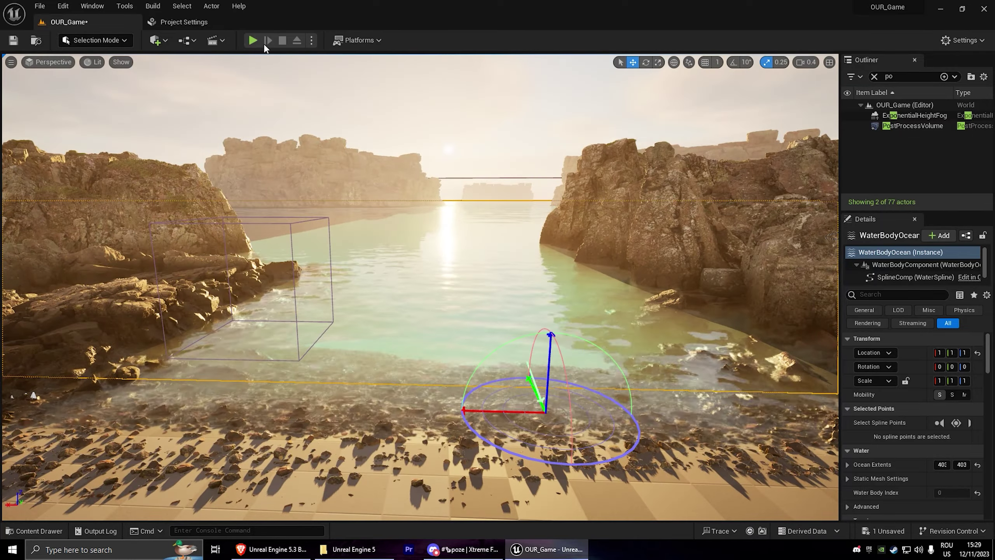
- Play-test the level, then reframe the view to face the inlet between the cliffs
click(252, 40)
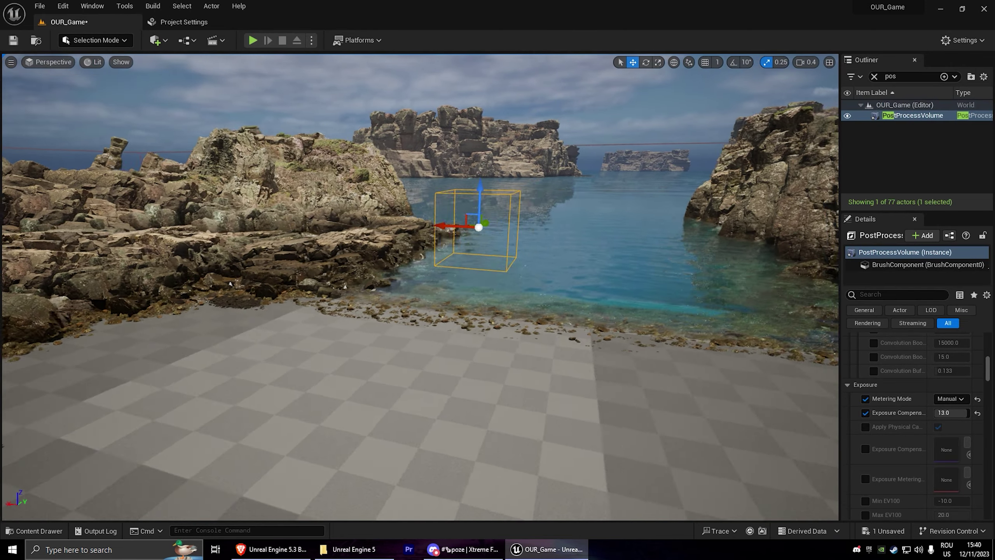
right_drag(419, 286, 435, 286)
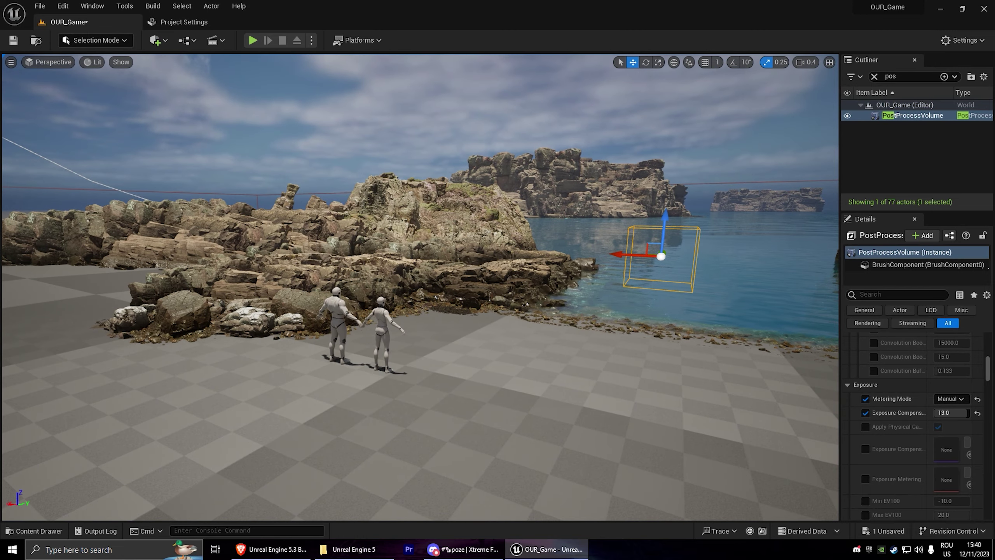
right_drag(302, 137, 303, 136)
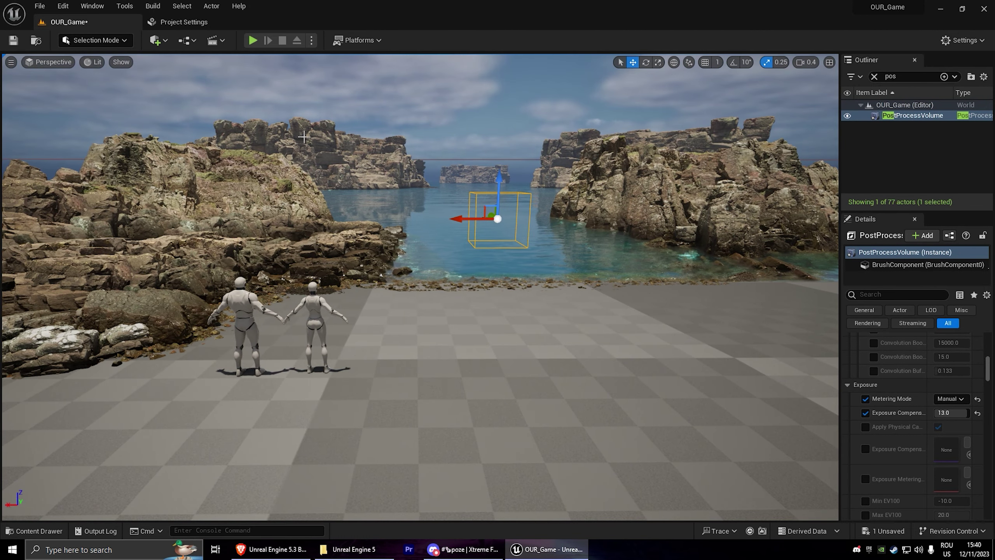
- Add a Cine Camera Actor from the Quick Add Cinematic menu
click(163, 41)
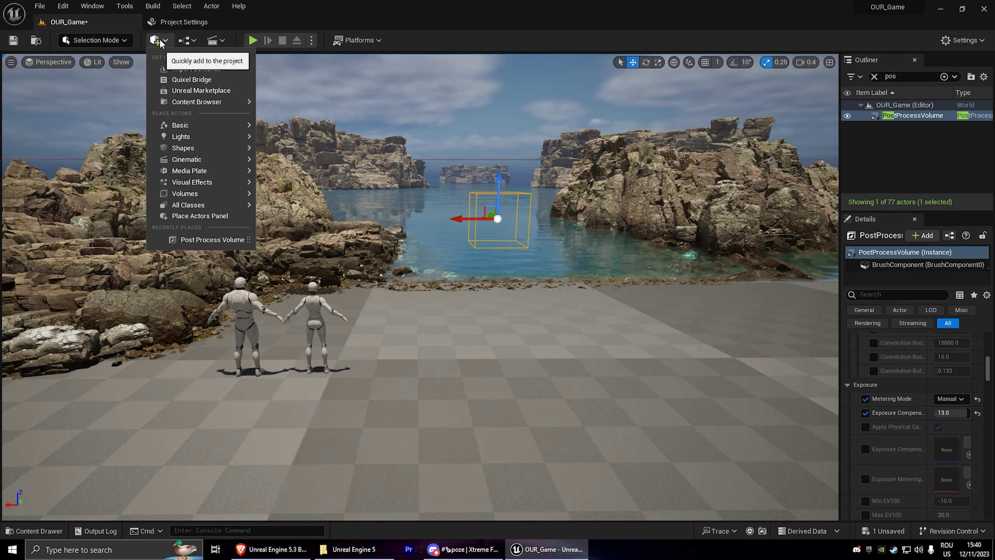
mouse_move(216, 162)
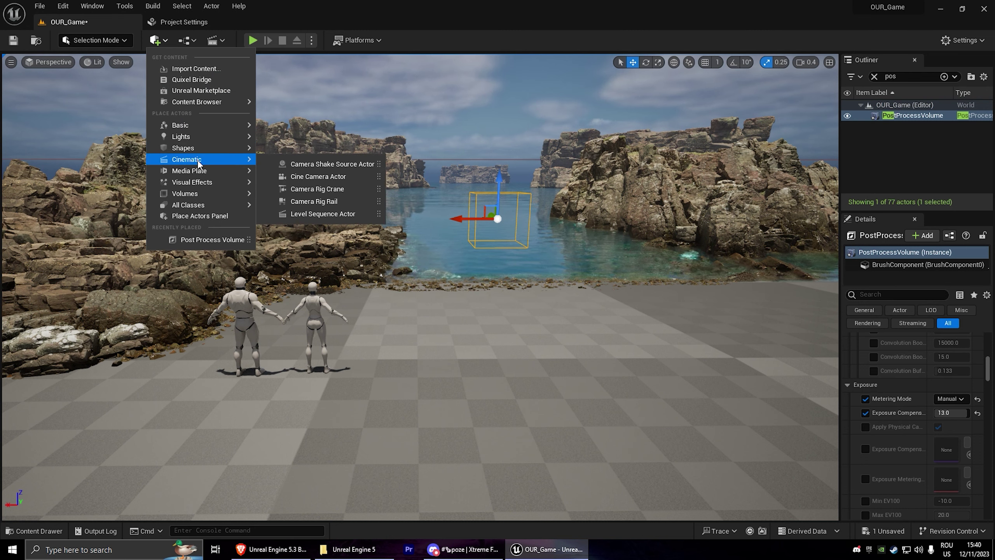
click(338, 177)
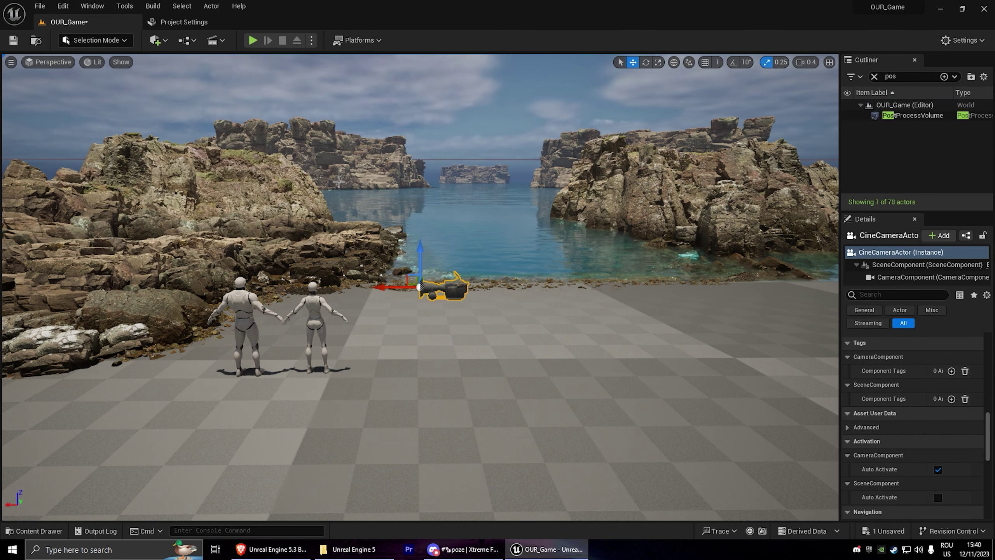
- Position the cine camera over the mannequins, sliding it toward the cliff edge
mouse_move(435, 288)
mouse_down()
mouse_move(513, 275)
mouse_move(473, 294)
mouse_up()
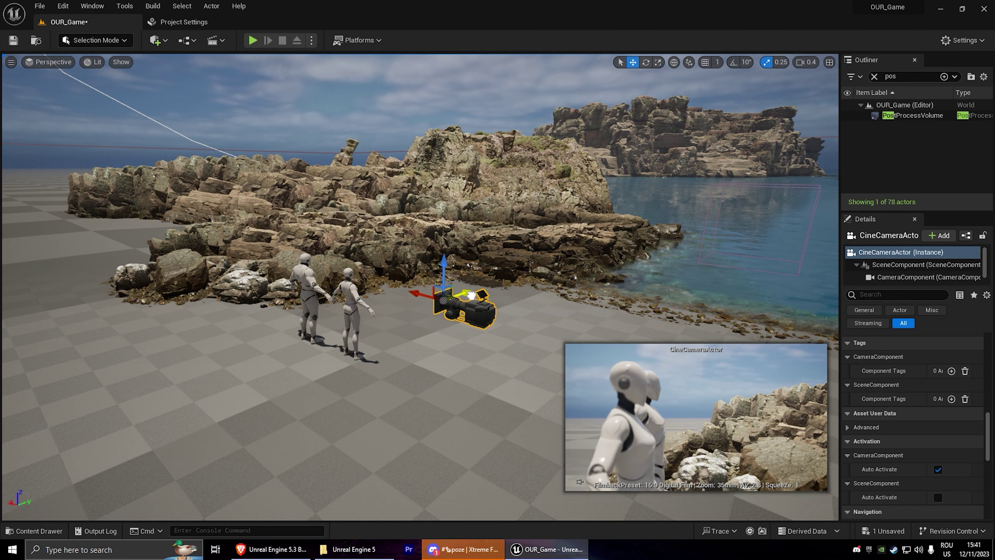
drag(474, 294, 463, 298)
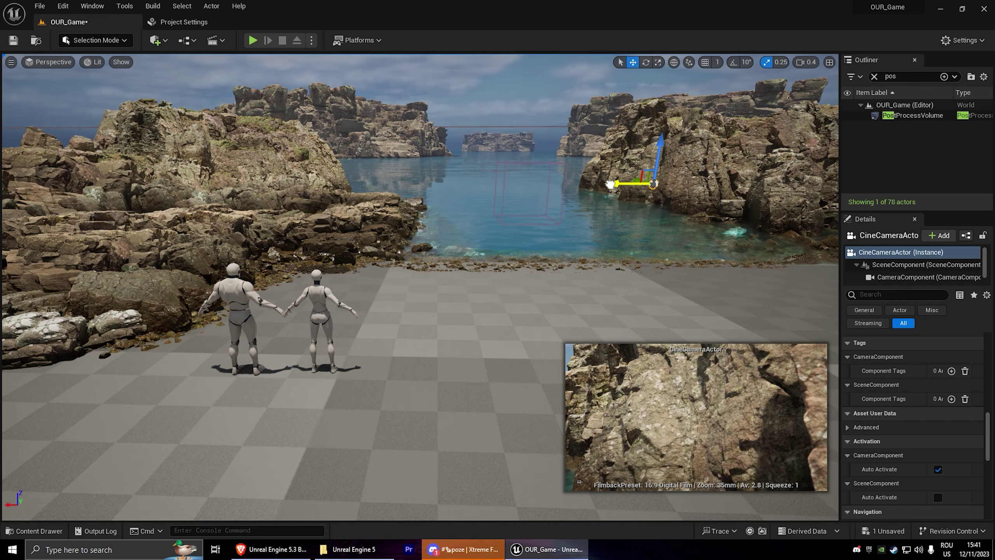
drag(610, 184, 609, 184)
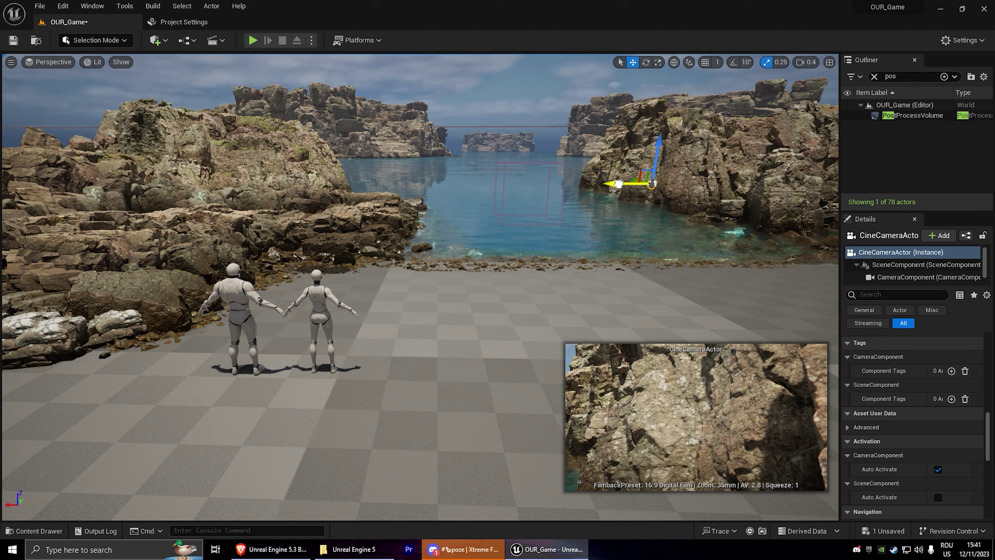
mouse_move(618, 184)
mouse_down()
mouse_move(469, 254)
mouse_move(391, 269)
mouse_up()
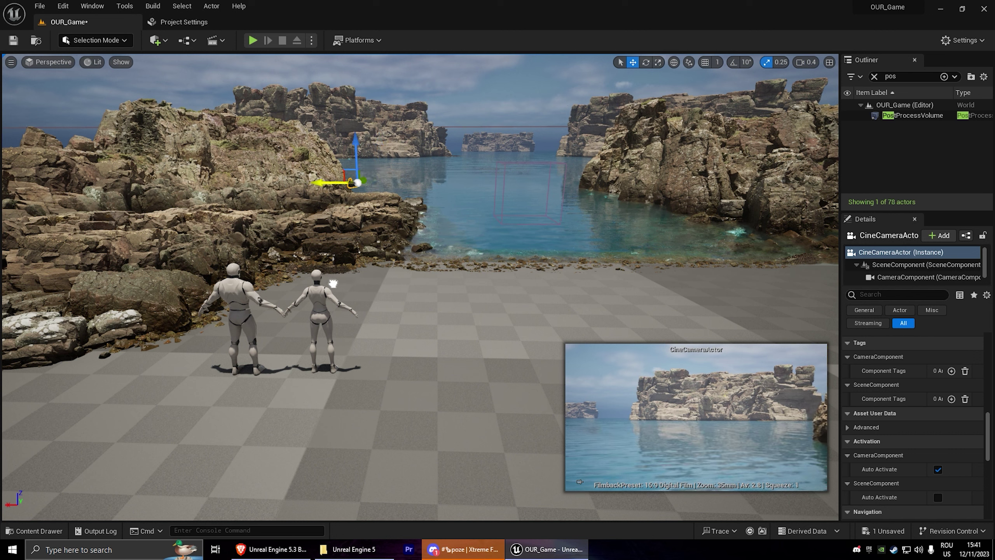
drag(300, 290, 255, 294)
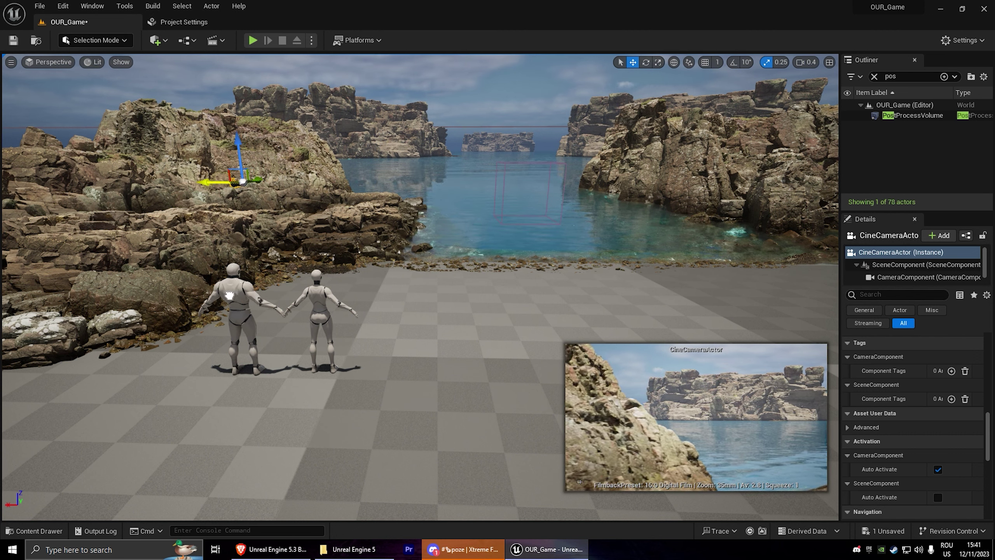
mouse_move(229, 295)
mouse_down()
mouse_move(114, 303)
mouse_move(414, 304)
mouse_up()
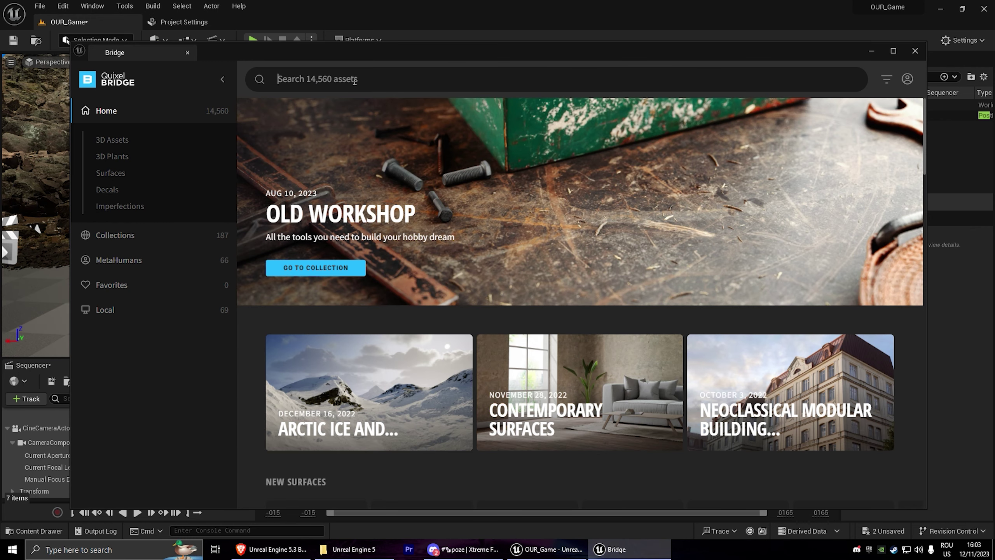
- Search Bridge for 'seaweed', open the Seaweed plant and keep the High Quality download setting
click(354, 79)
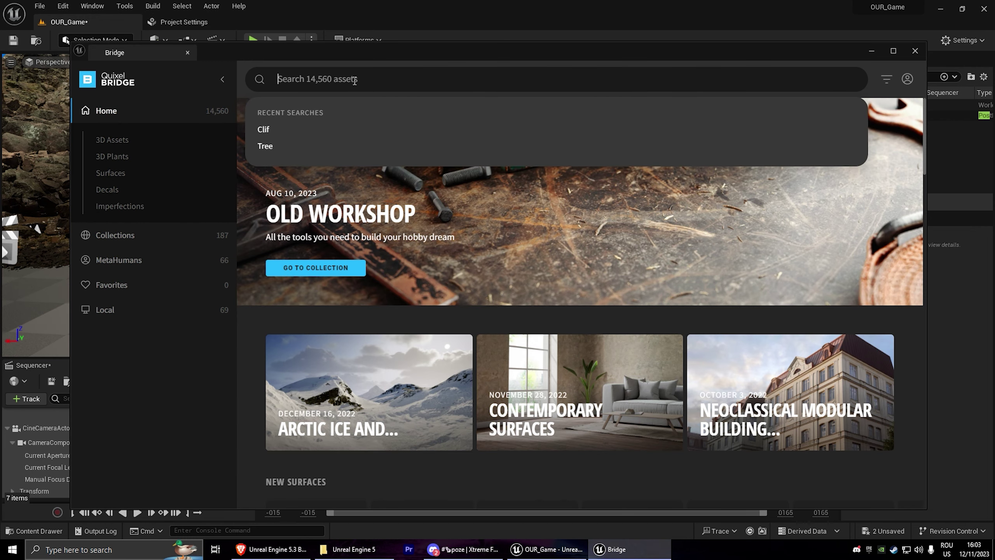
text(seaweed)
key(Return)
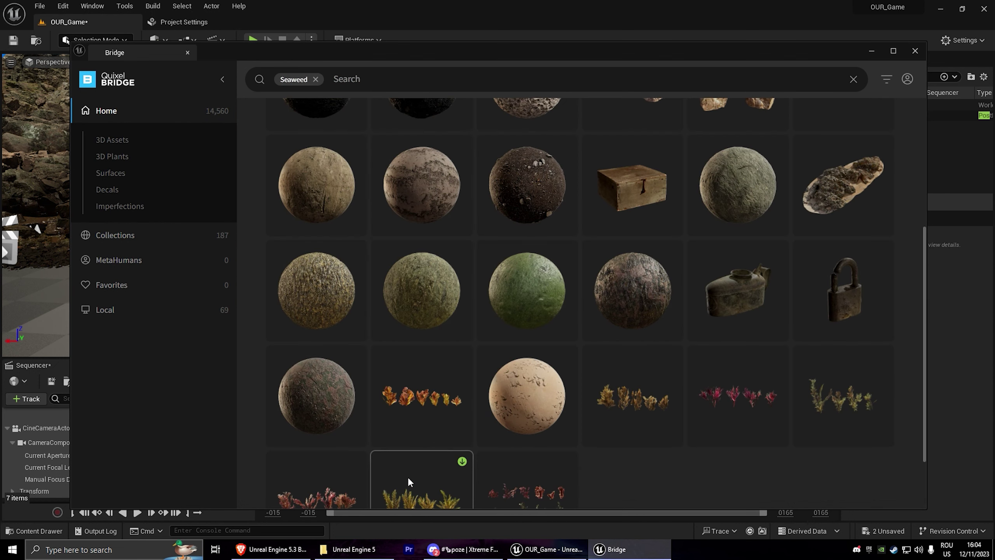
click(407, 477)
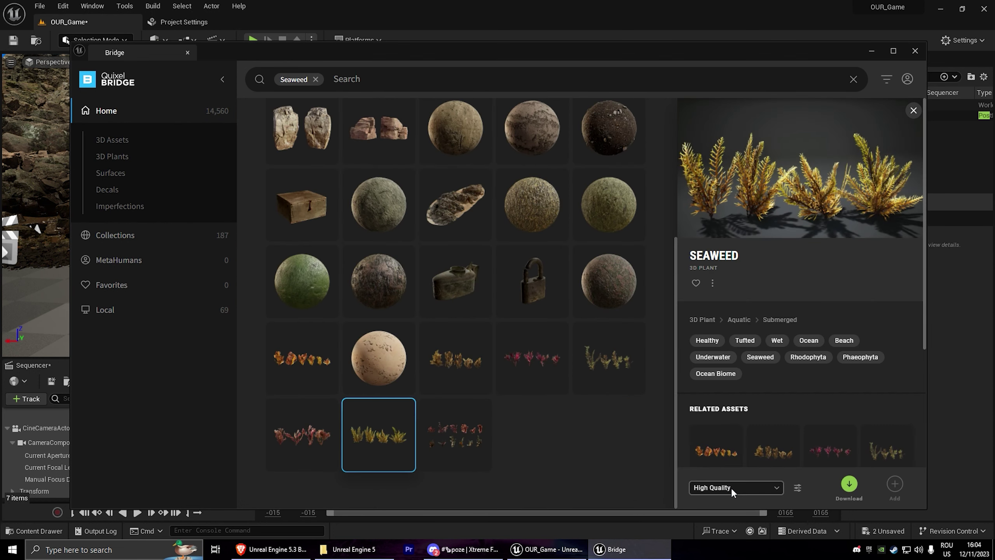
click(732, 492)
click(732, 492)
- Check the Ocean Seaweed asset, then download the chosen seaweed into the project
click(455, 358)
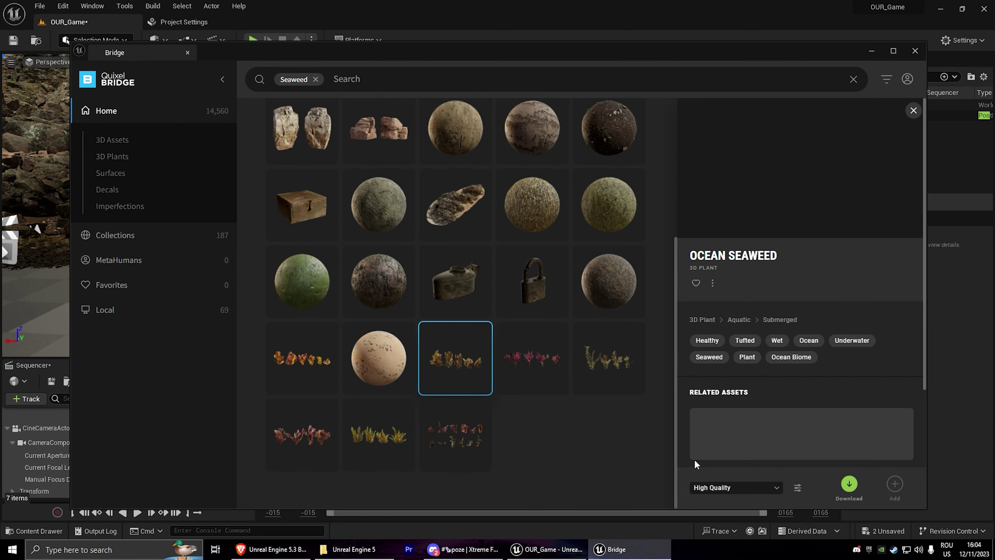
click(914, 111)
scroll(671, 454, down, 2)
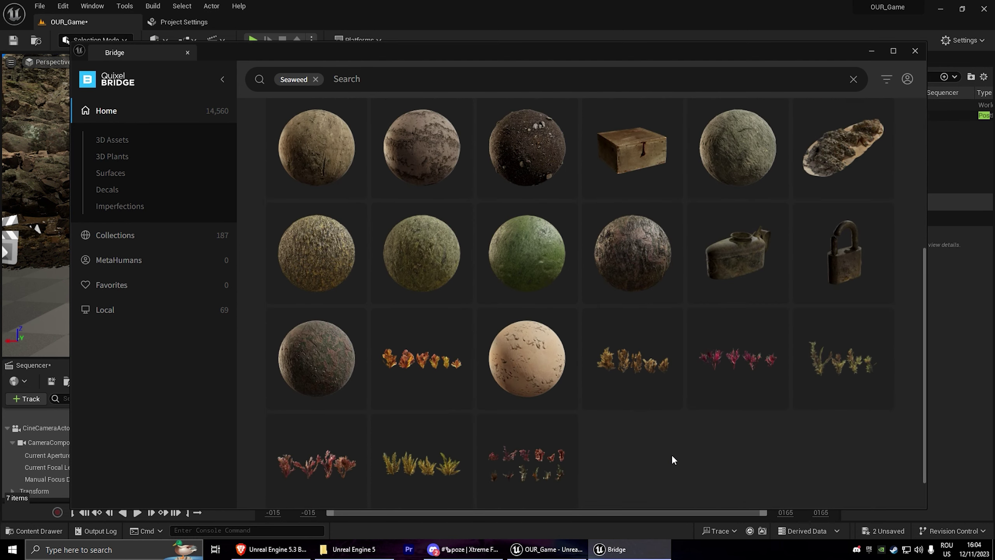
click(633, 359)
click(889, 484)
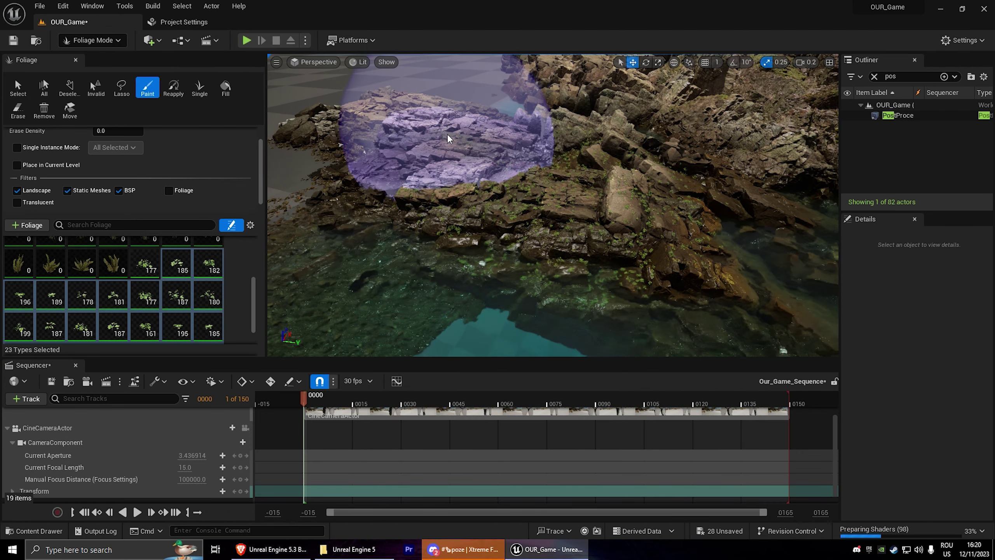
- Sweep seaweed strokes over the shoreline rocks until each foliage type reaches about 1.7K instances
drag(449, 138, 568, 196)
right_drag(568, 196, 629, 188)
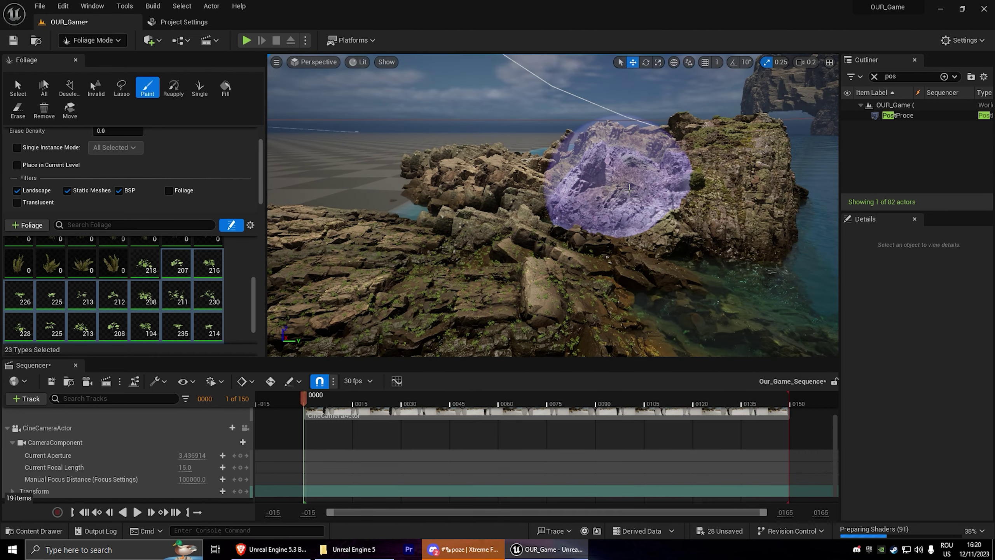
mouse_move(630, 187)
mouse_down()
mouse_move(650, 258)
mouse_move(489, 289)
mouse_up()
mouse_move(489, 289)
right_down()
mouse_move(489, 310)
mouse_move(585, 195)
right_up()
drag(584, 196, 551, 162)
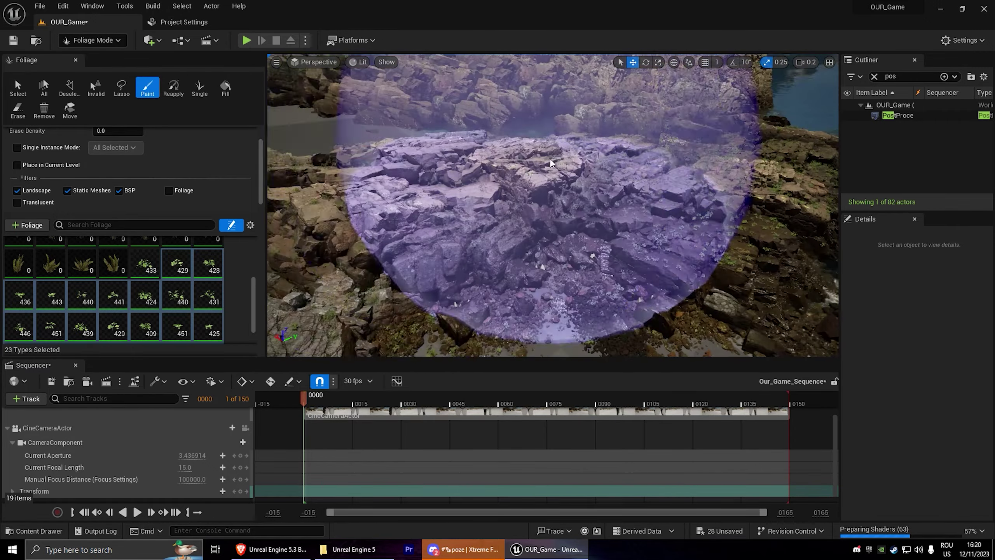
mouse_move(551, 162)
right_down()
mouse_move(543, 272)
mouse_move(669, 217)
right_up()
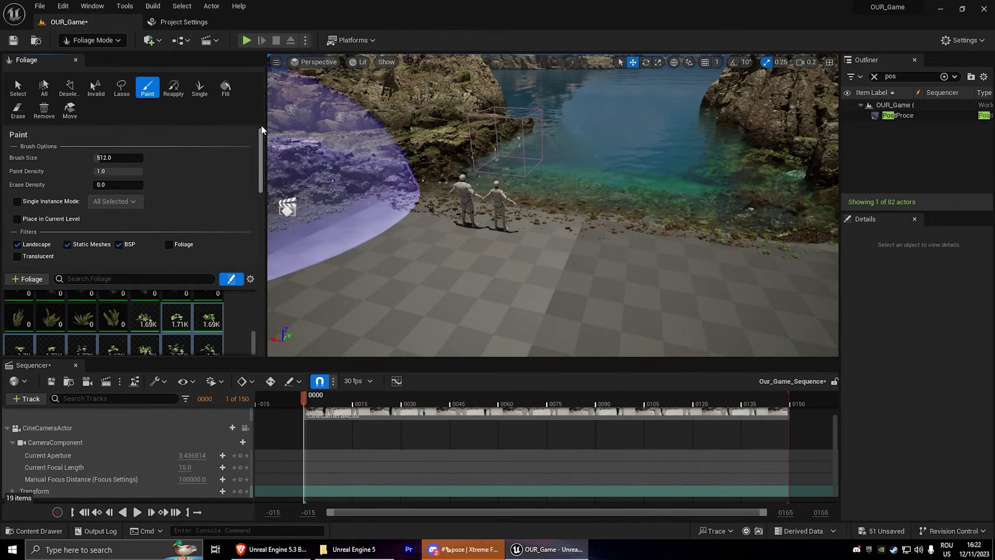
right_drag(670, 217, 509, 196)
scroll(263, 221, down, 5)
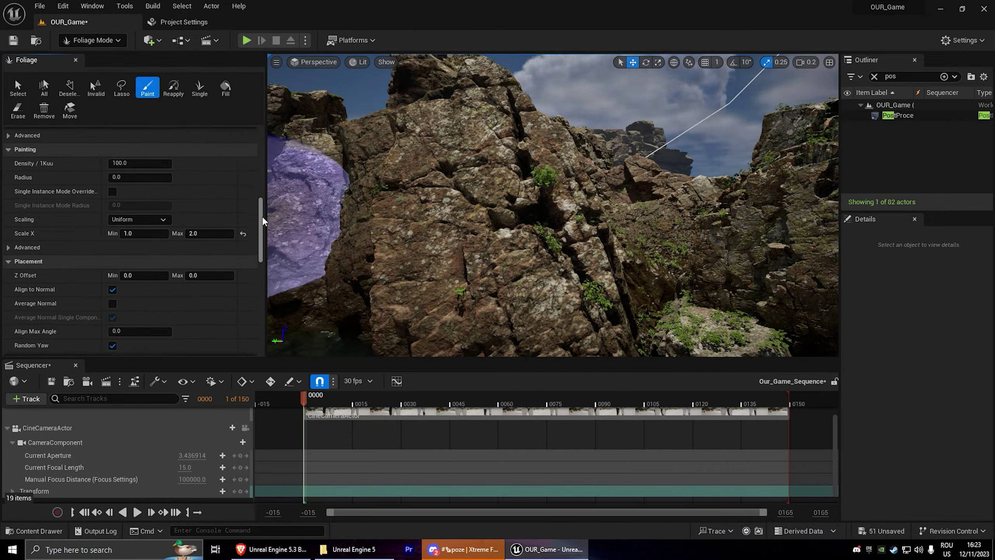
scroll(263, 221, up, 10)
right_drag(471, 238, 518, 229)
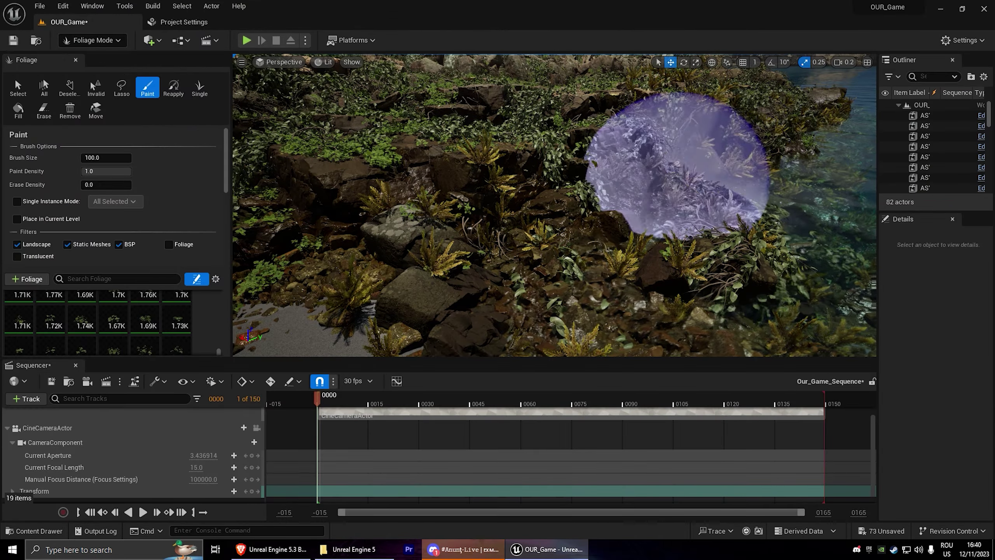
mouse_move(676, 165)
right_down()
mouse_move(666, 203)
mouse_move(744, 176)
right_up()
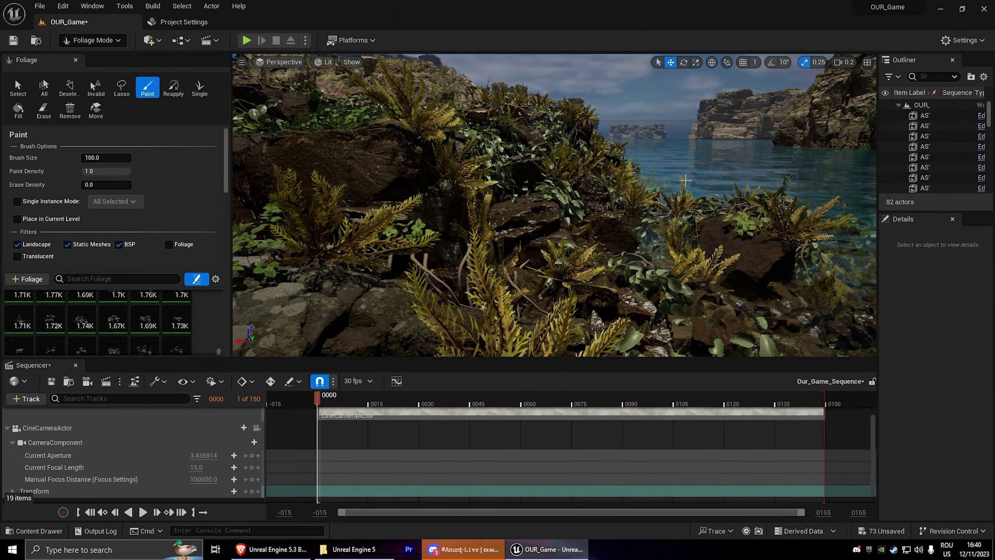